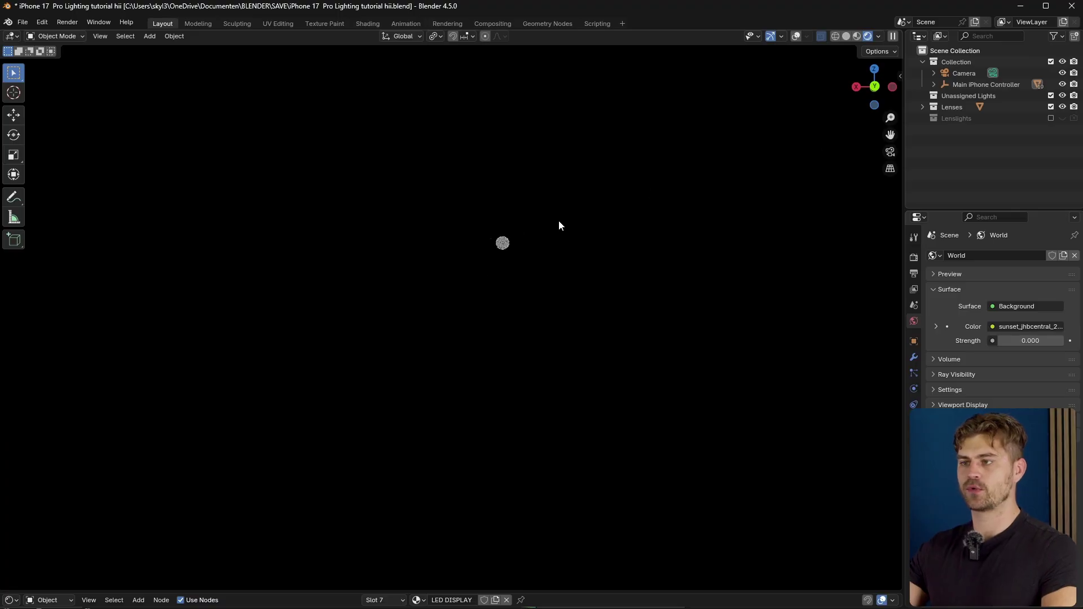
# Step: Add an area light to the dark iPhone scene
pyautogui.scroll(-2, 508, 294)
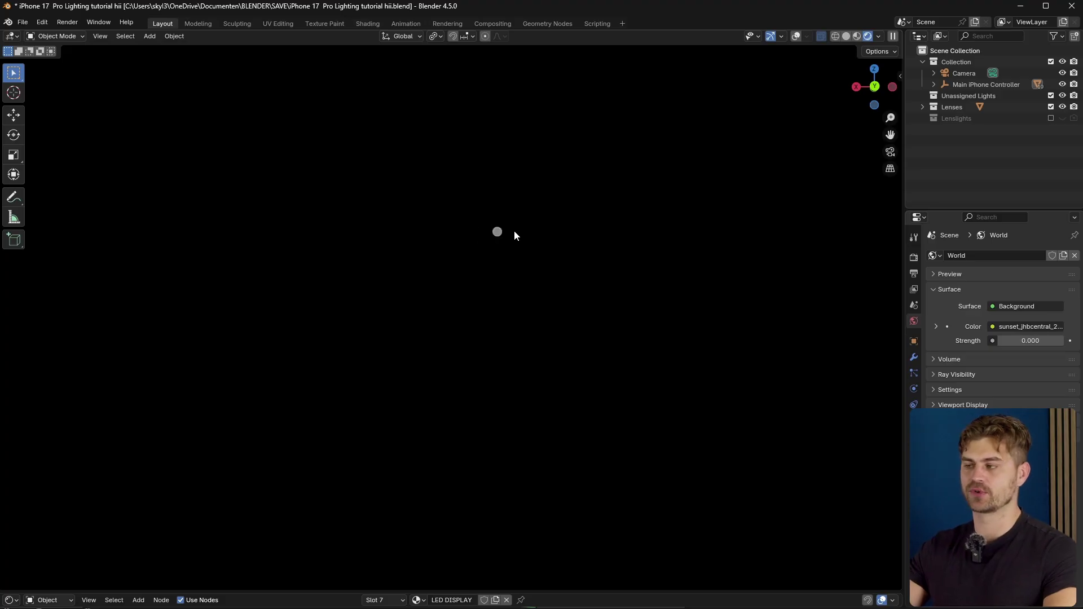
pyautogui.hotkey('shift', 'a')
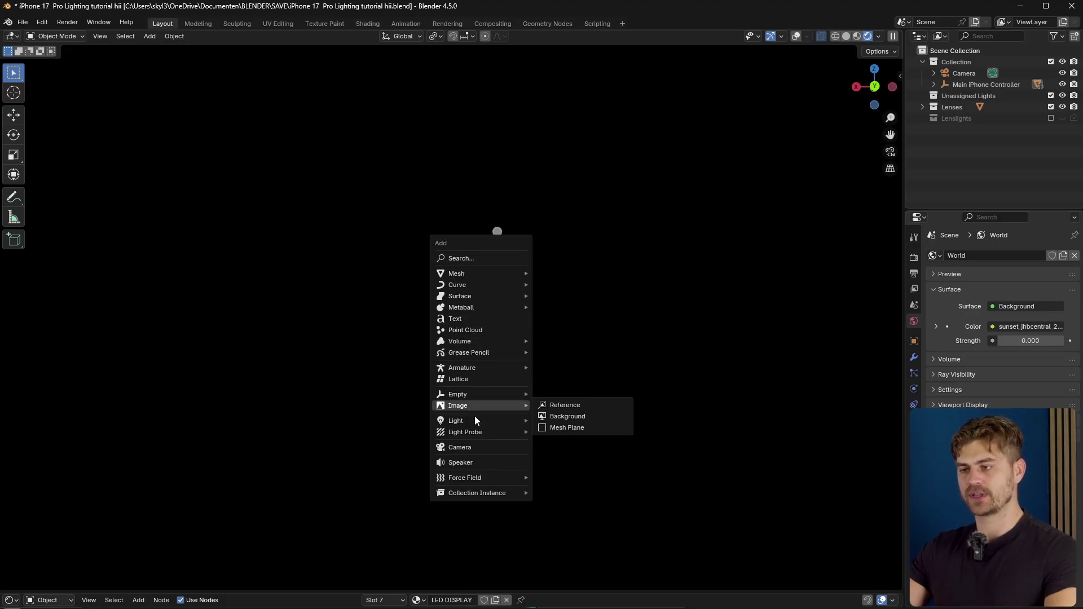
pyautogui.moveTo(485, 422)
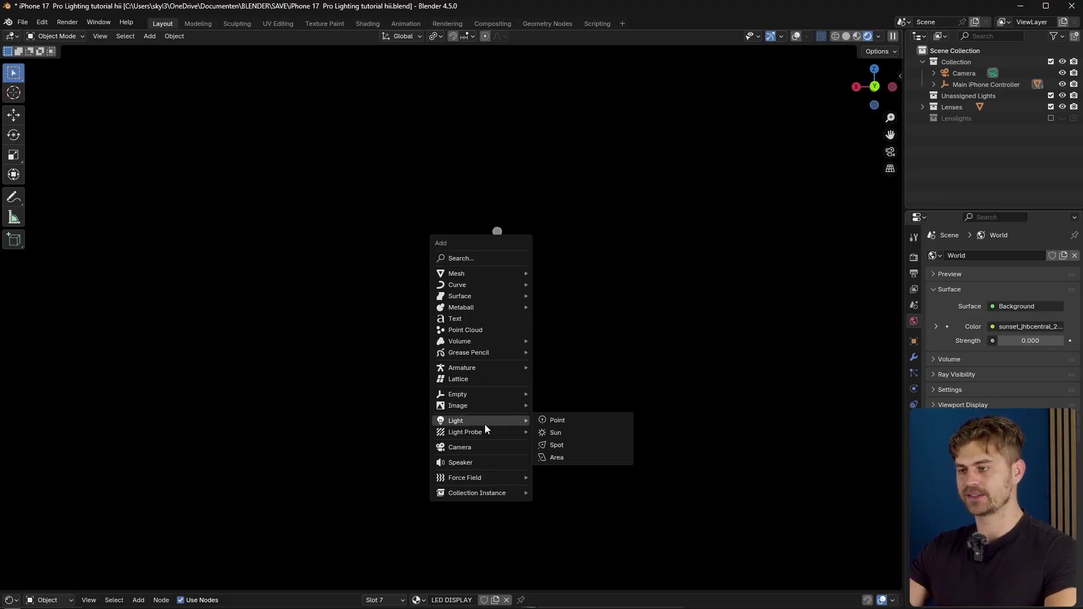
pyautogui.click(583, 458)
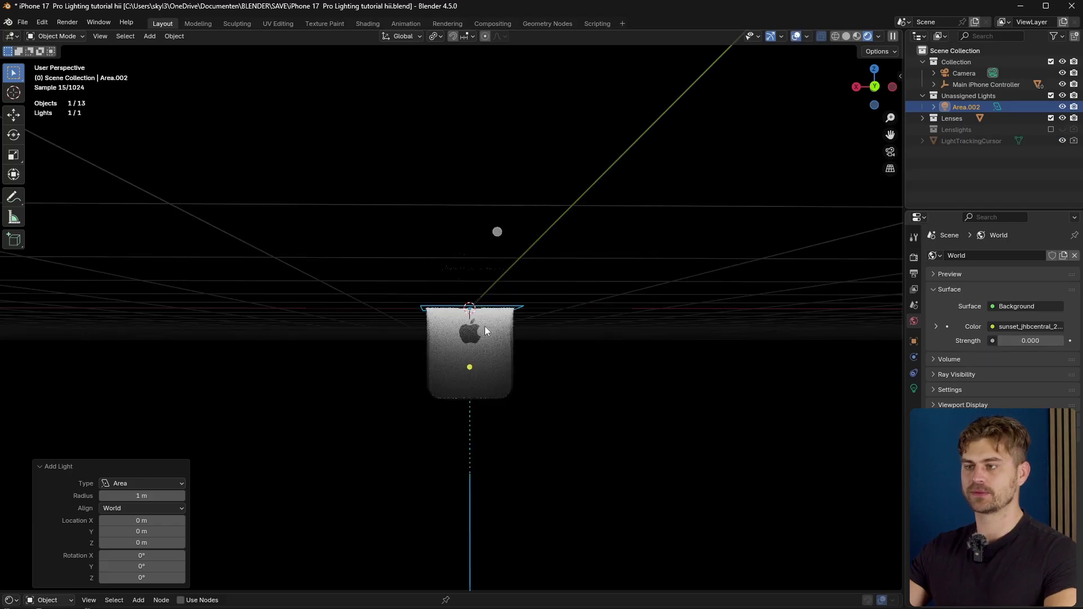
# Step: Place the area light above the phone's upper-right corner, angled down toward its camera bump
pyautogui.keyDown('shift'); pyautogui.moveTo(481, 339); pyautogui.dragTo(476, 356, button='middle'); pyautogui.keyUp('shift')
pyautogui.press('f')
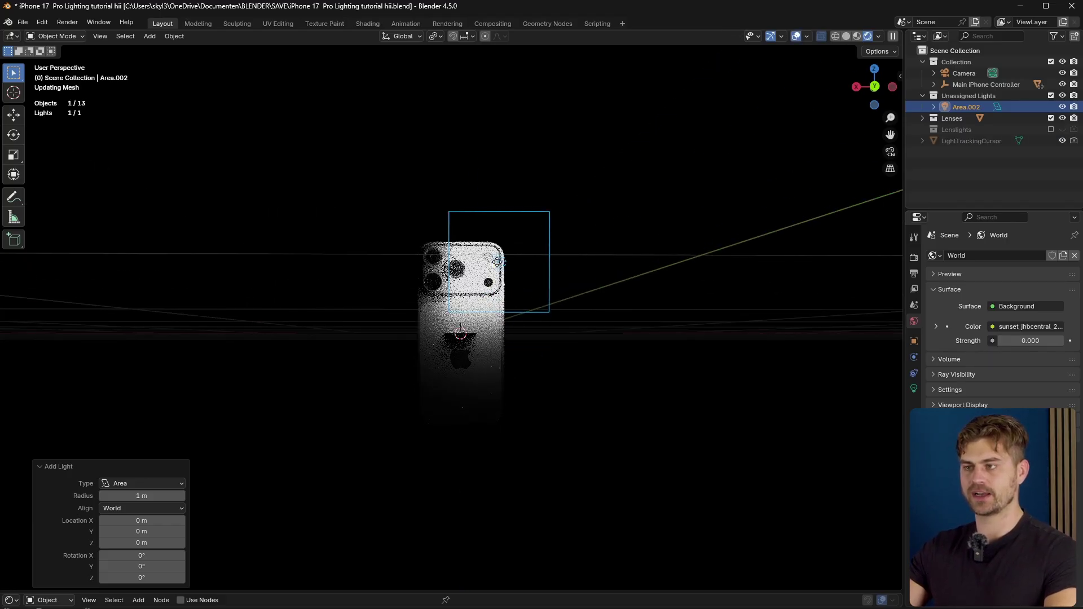
pyautogui.click(476, 299)
pyautogui.moveTo(476, 300); pyautogui.dragTo(473, 308, button='middle')
pyautogui.press('f')
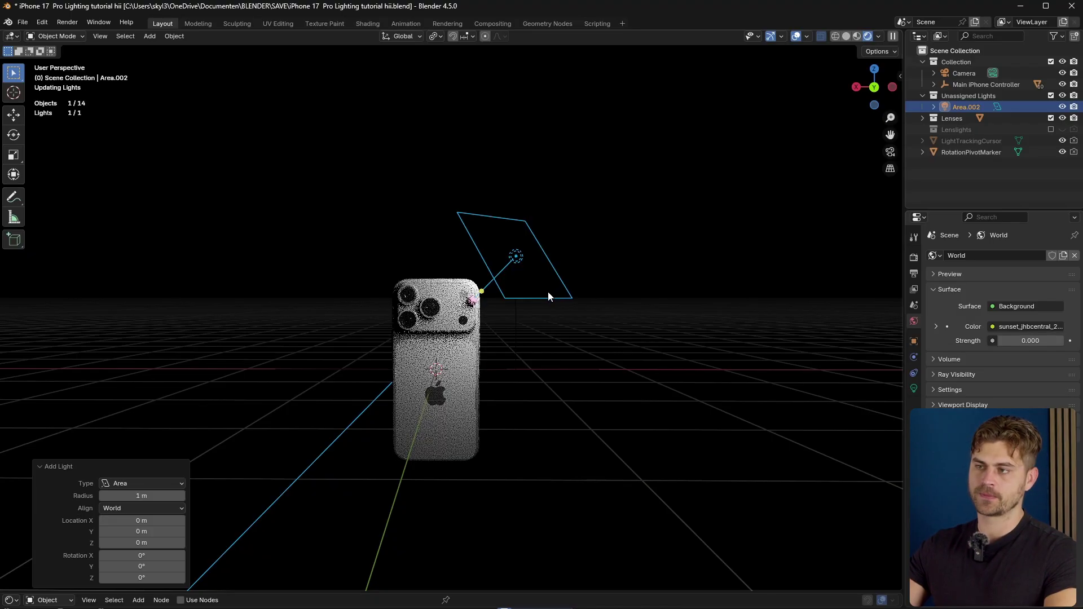
# Step: Enlarge the area light and confirm its placement from the camera view
pyautogui.scroll(5, 625, 339)
pyautogui.scroll(-3, 627, 339)
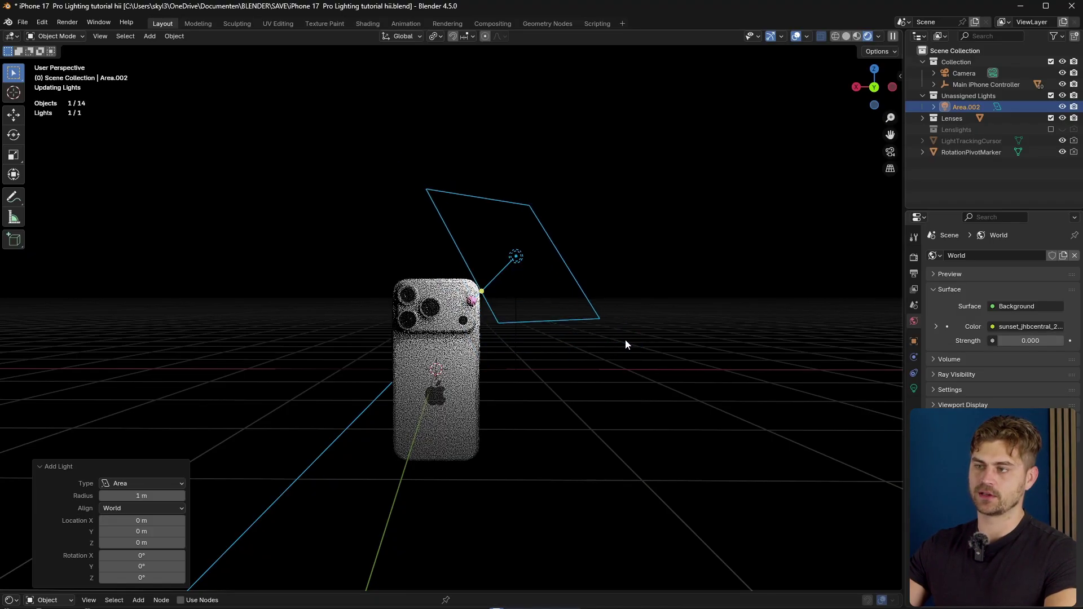
pyautogui.press('KP_0')
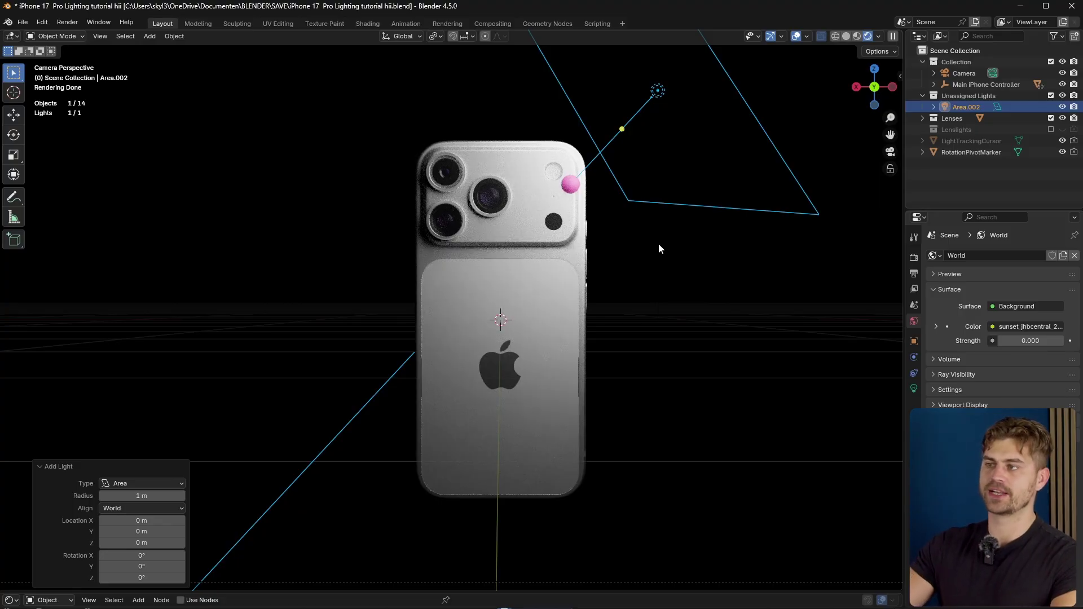
pyautogui.click(658, 245)
pyautogui.scroll(-3, 598, 253)
pyautogui.keyDown('shift'); pyautogui.moveTo(588, 259); pyautogui.dragTo(583, 274, button='middle'); pyautogui.keyUp('shift')
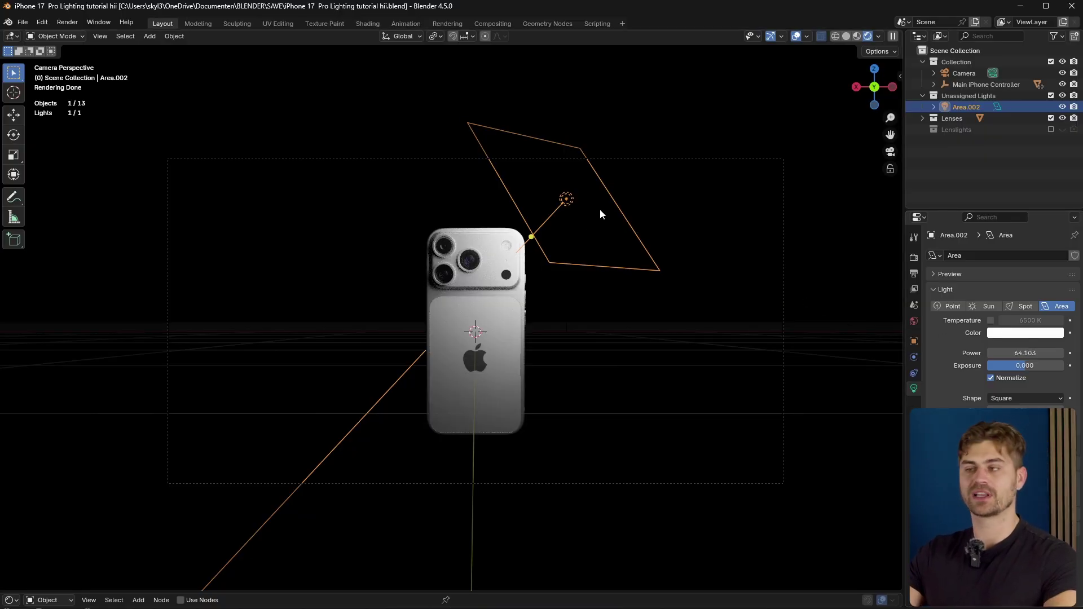
# Step: Set the area light's power to 60
pyautogui.click(1016, 353)
pyautogui.write('6')
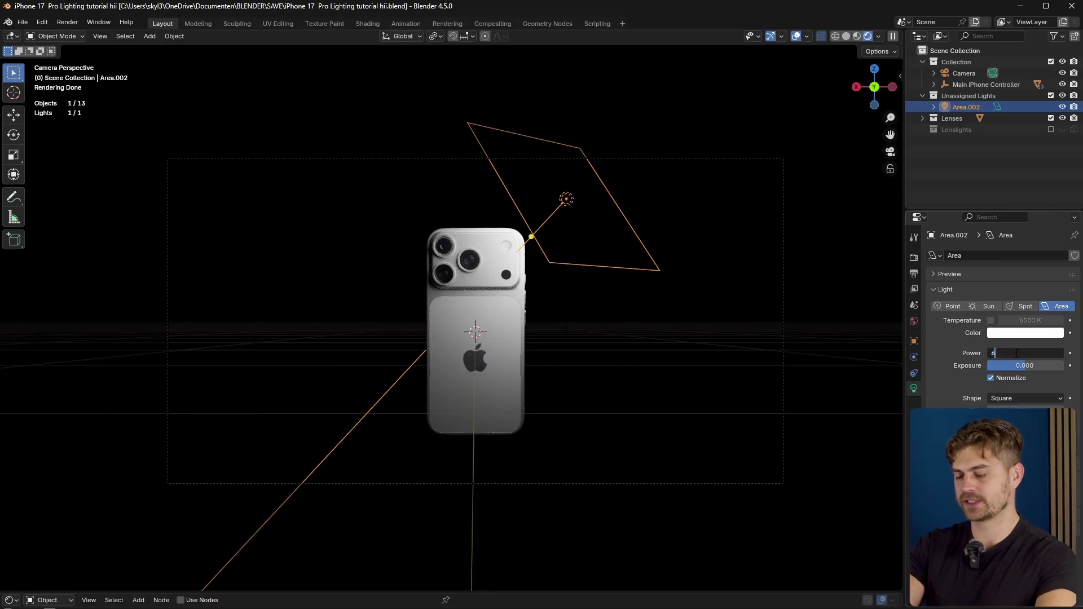
pyautogui.write('0')
pyautogui.press('Return')
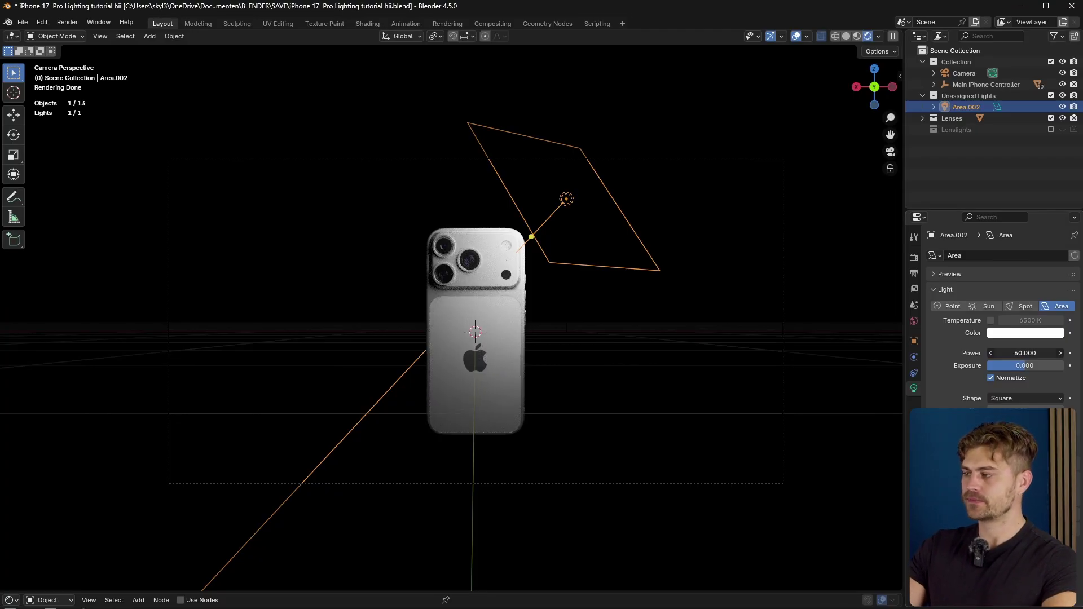
# Step: Try doubling the area light's power to 120, and undo the change
pyautogui.click(1018, 353)
pyautogui.write('120')
pyautogui.press('Return')
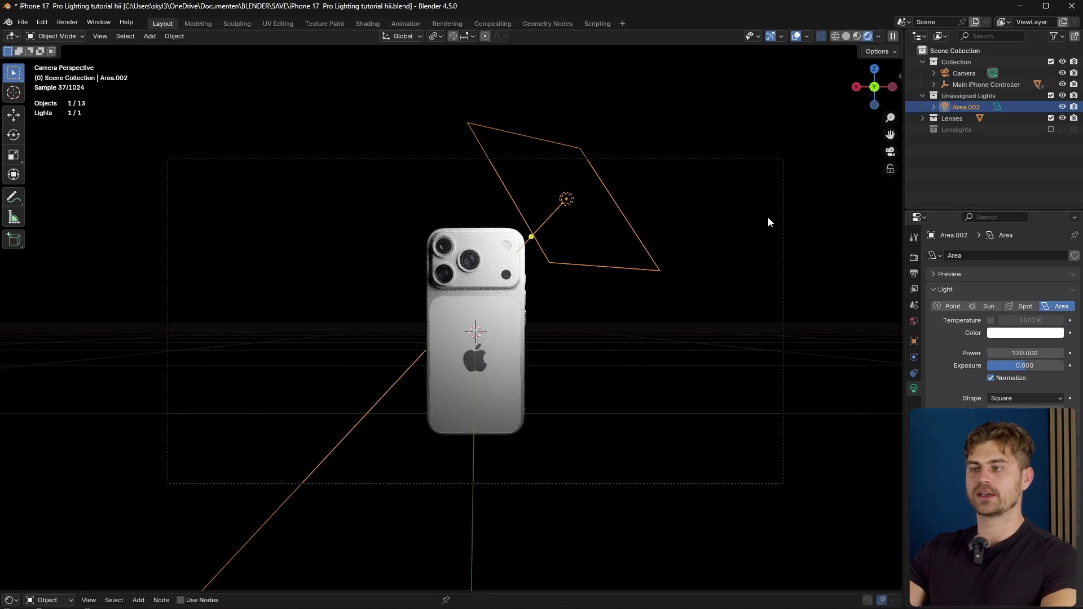
pyautogui.hotkey('ctrl', 'z')
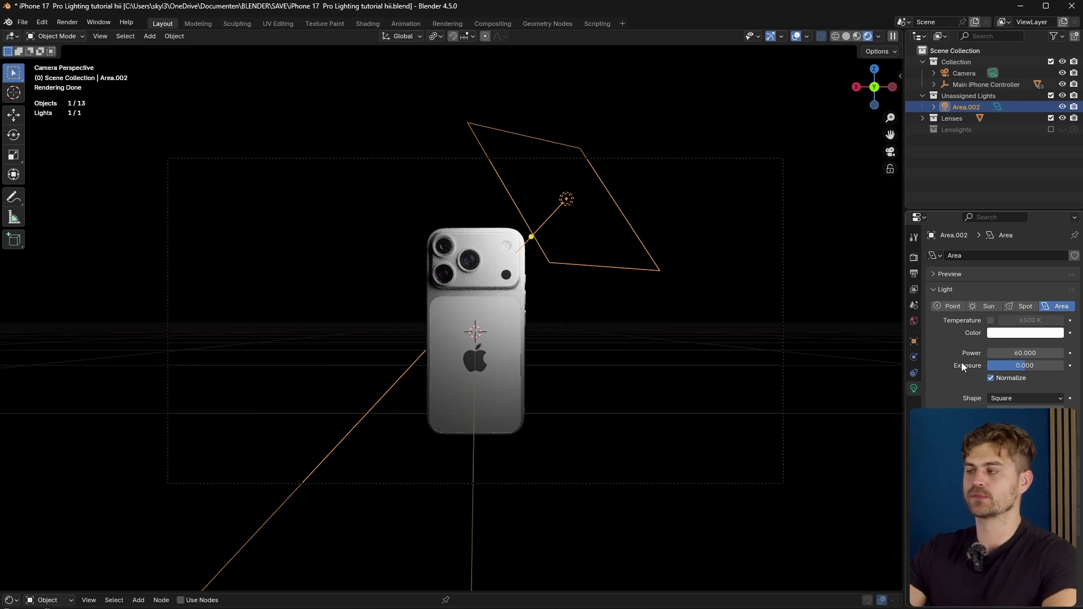
# Step: Try an exposure of 2 on the area light and reset it, and compare with a power of 120, undoing that as well
pyautogui.click(1027, 365)
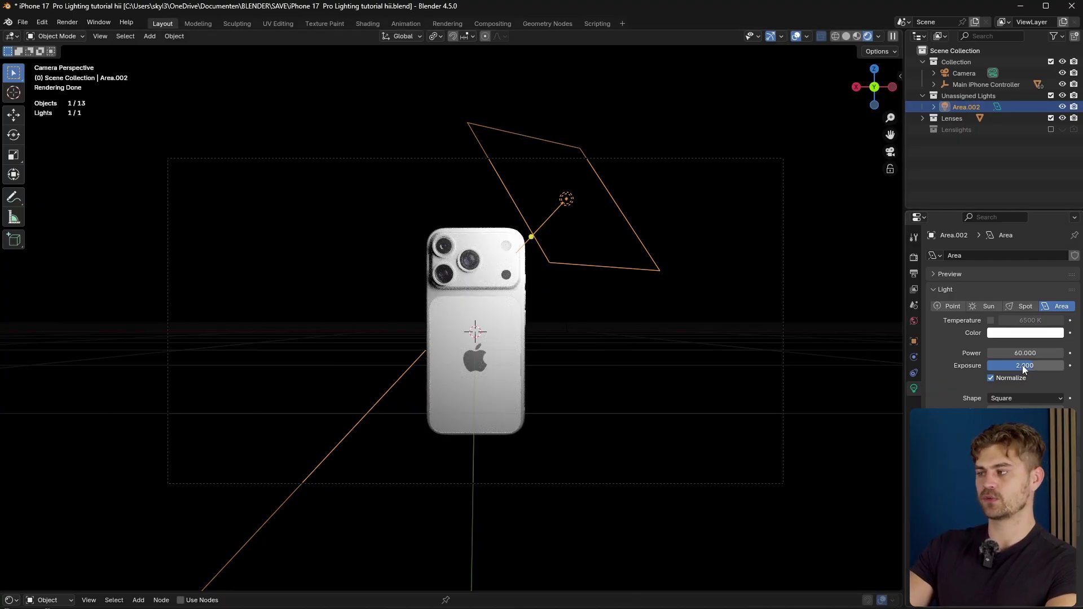
pyautogui.press('BackSpace')
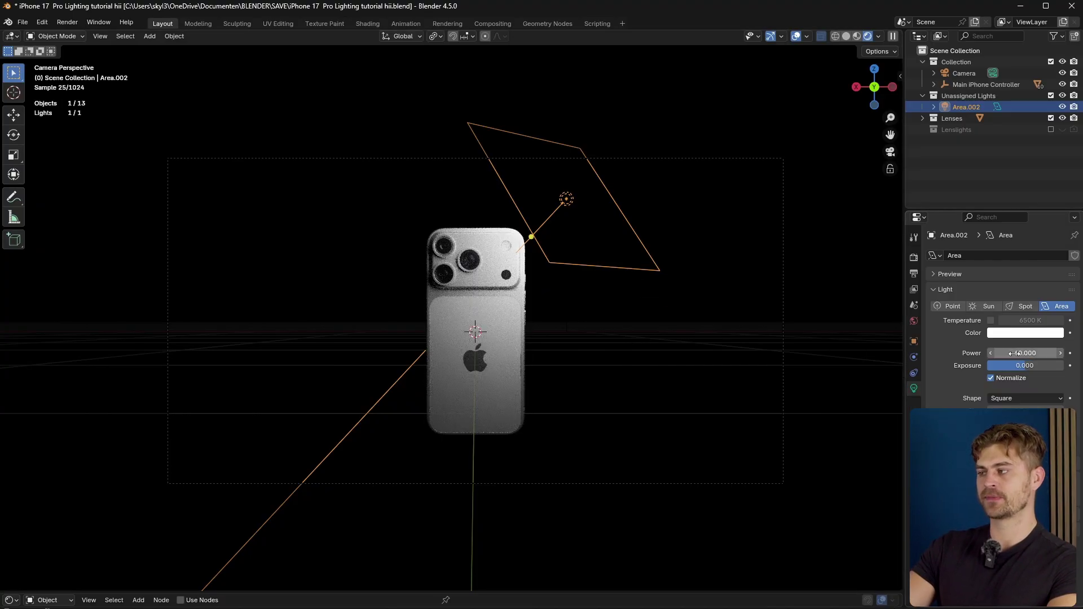
pyautogui.click(1025, 352)
pyautogui.write('120')
pyautogui.press('Return')
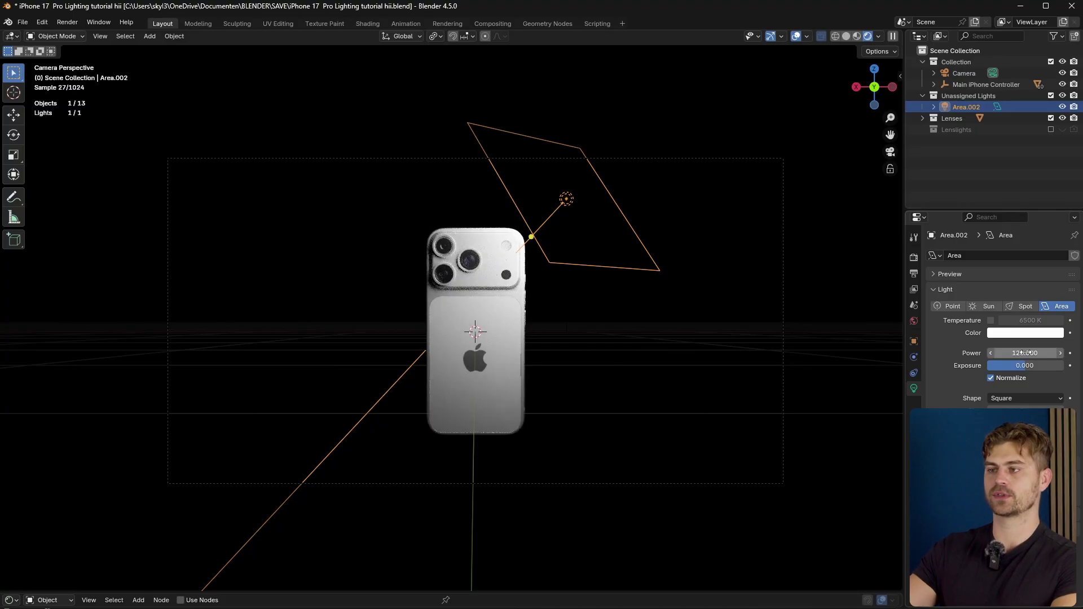
pyautogui.hotkey('ctrl', 'z')
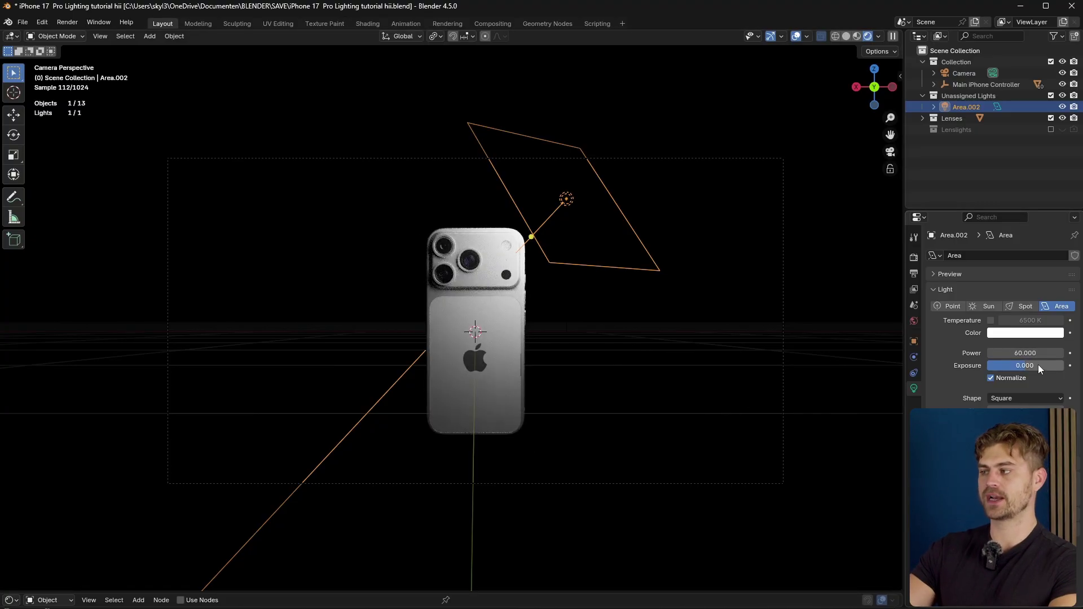
# Step: Try an exposure of 2 on the area light while its power stays at 60, and revert it
pyautogui.click(1038, 364)
pyautogui.write('2')
pyautogui.press('Return')
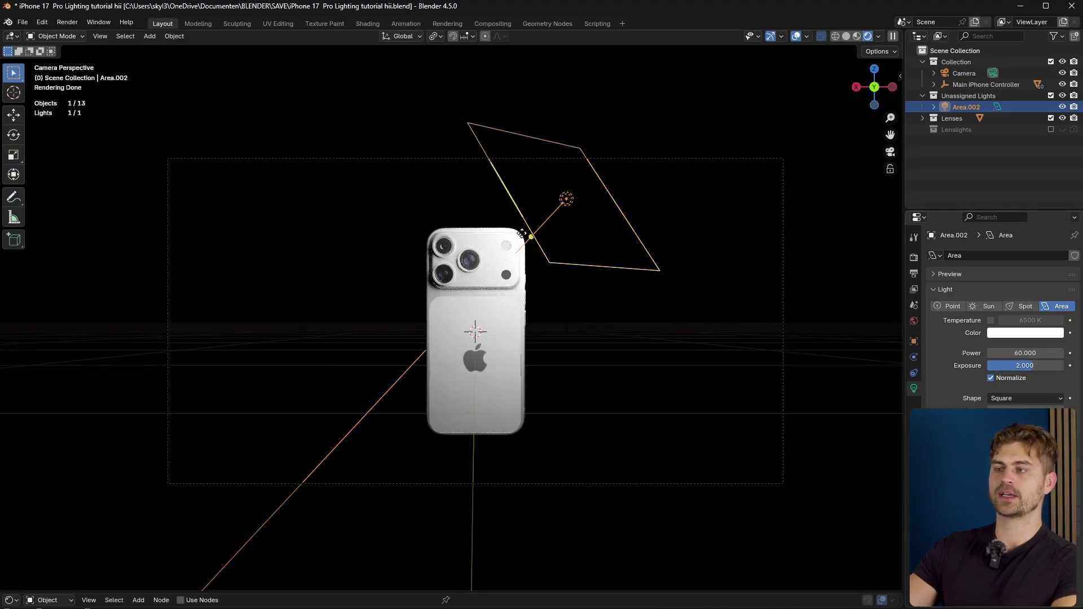
pyautogui.hotkey('ctrl', 'shift', 'z')
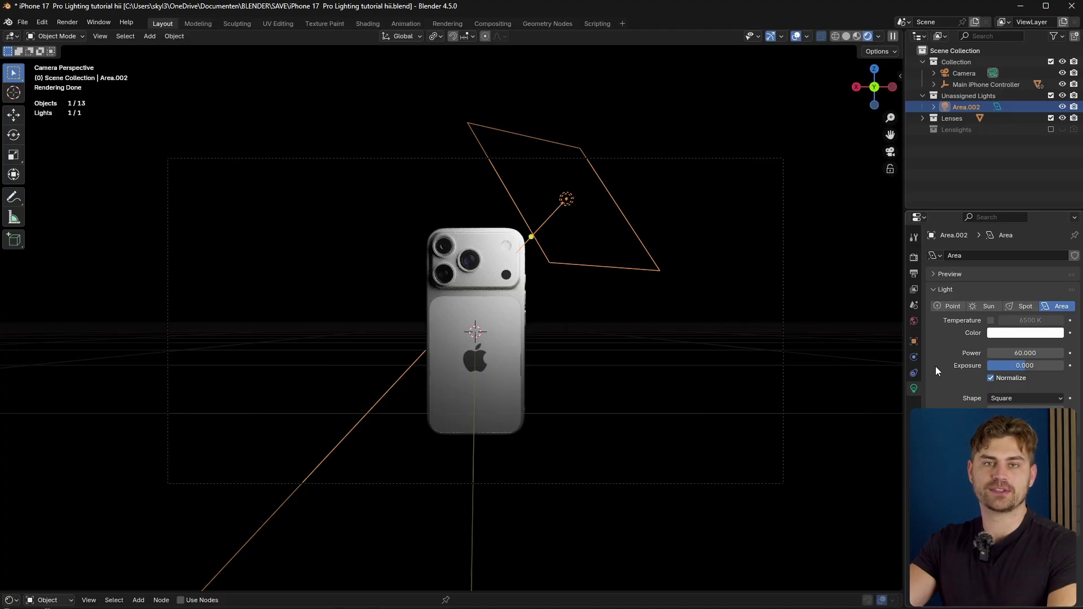
# Step: Try an extreme power of 10000 on the area light, undo it, and try raising the exposure instead
pyautogui.click(1024, 351)
pyautogui.write('1000')
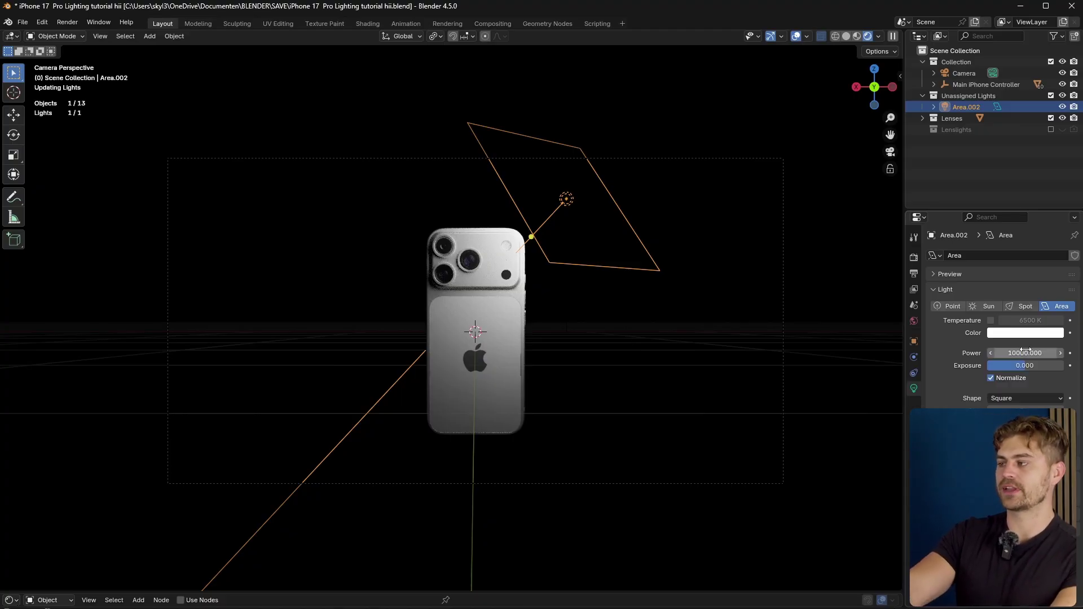
pyautogui.write('g')
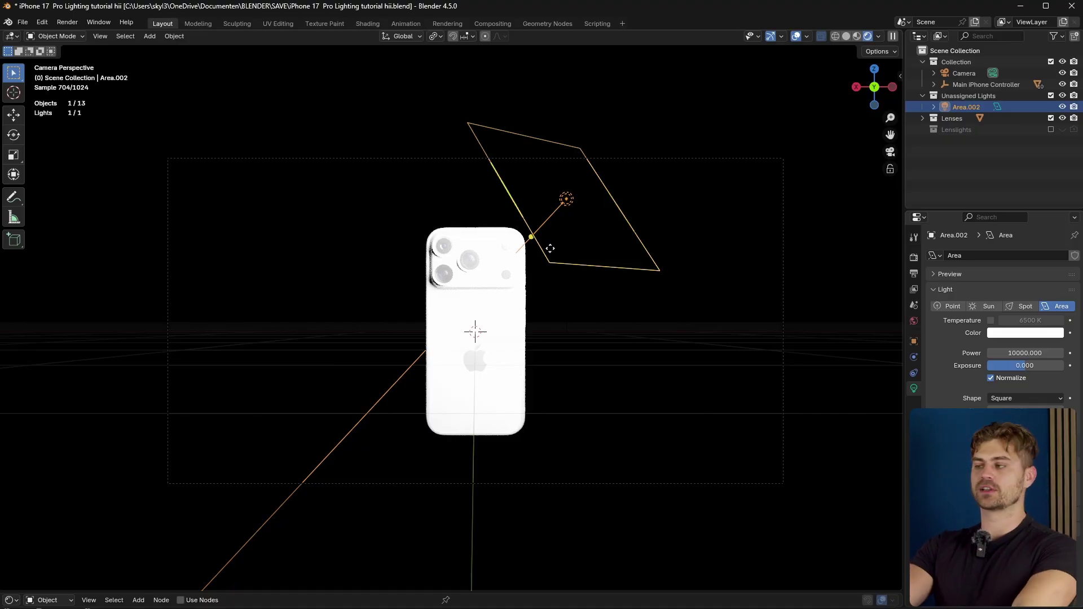
pyautogui.press('Escape')
pyautogui.hotkey('ctrl', 'z')
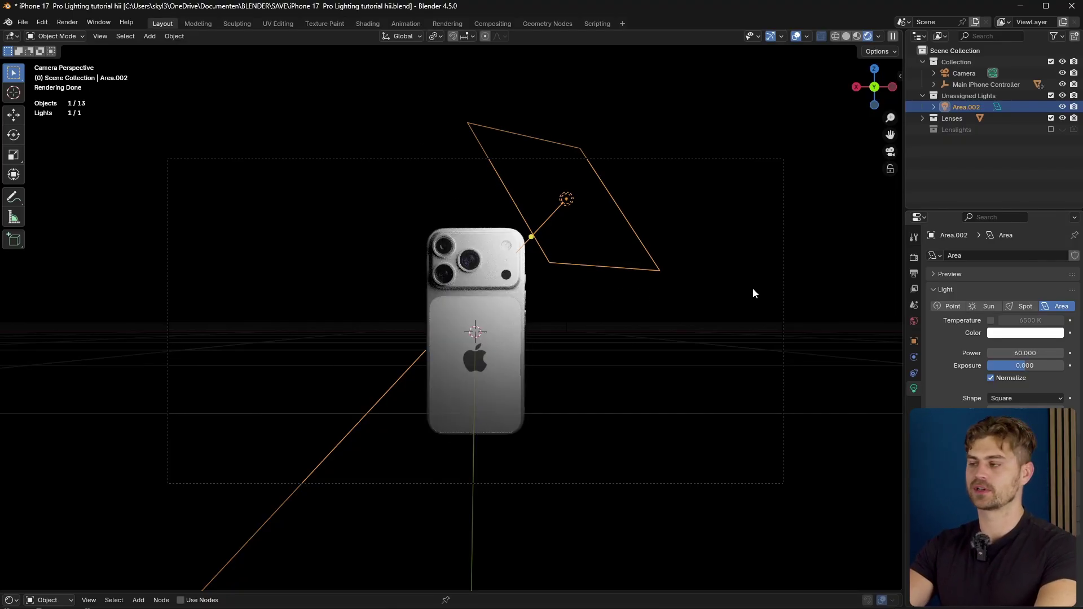
pyautogui.moveTo(1024, 364); pyautogui.dragTo(1063, 364)
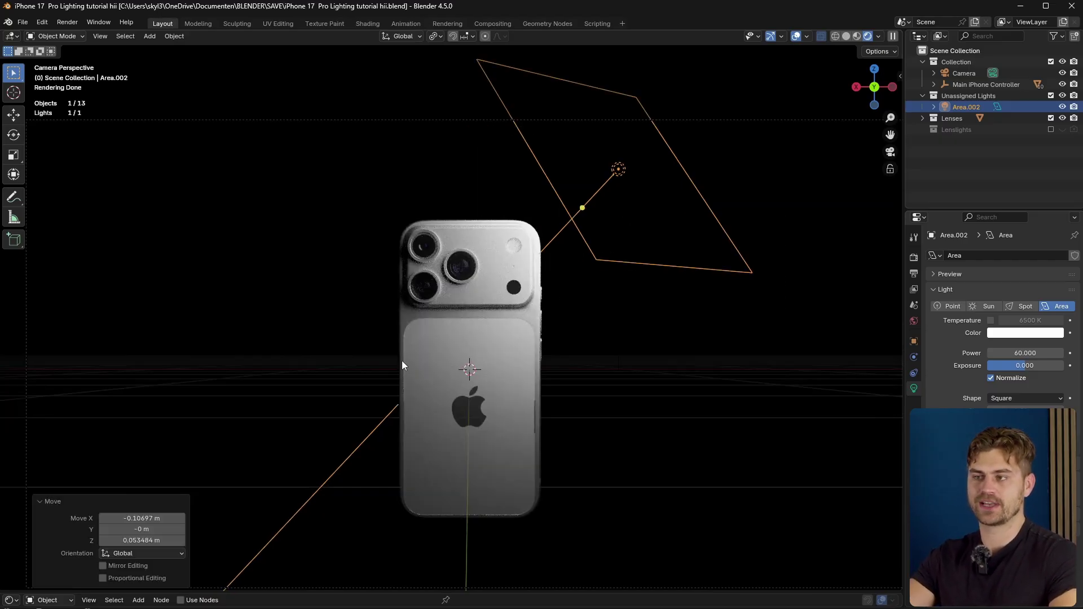
# Step: Duplicate the area light and place the copy beside the phone's left edge, pivoted around the phone's center
pyautogui.scroll(-2, 434, 373)
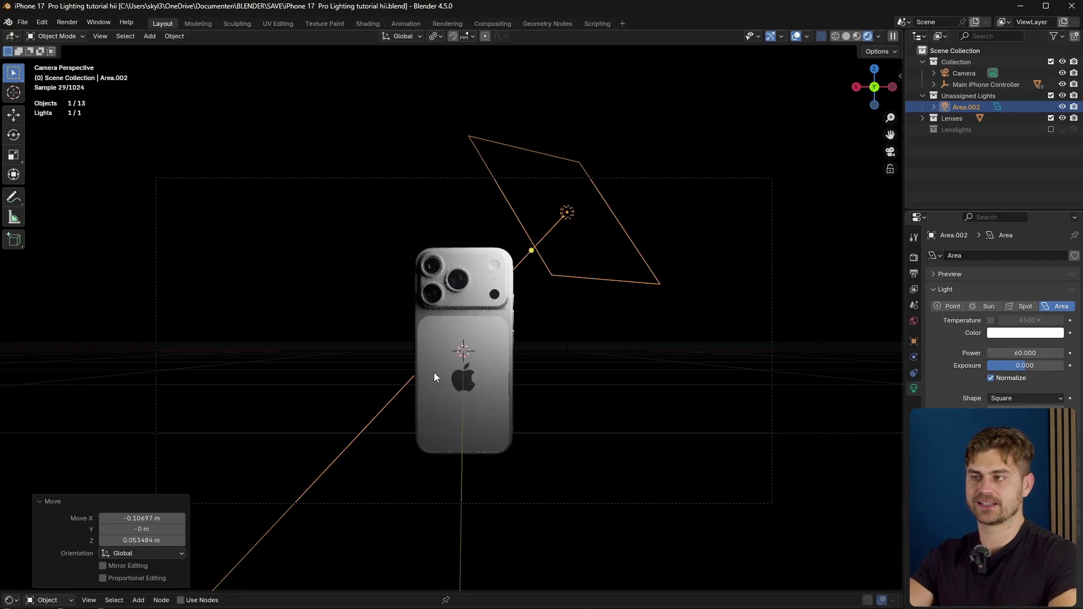
pyautogui.hotkey('shift', 'd')
pyautogui.rightClick(434, 372)
pyautogui.press('Tab')
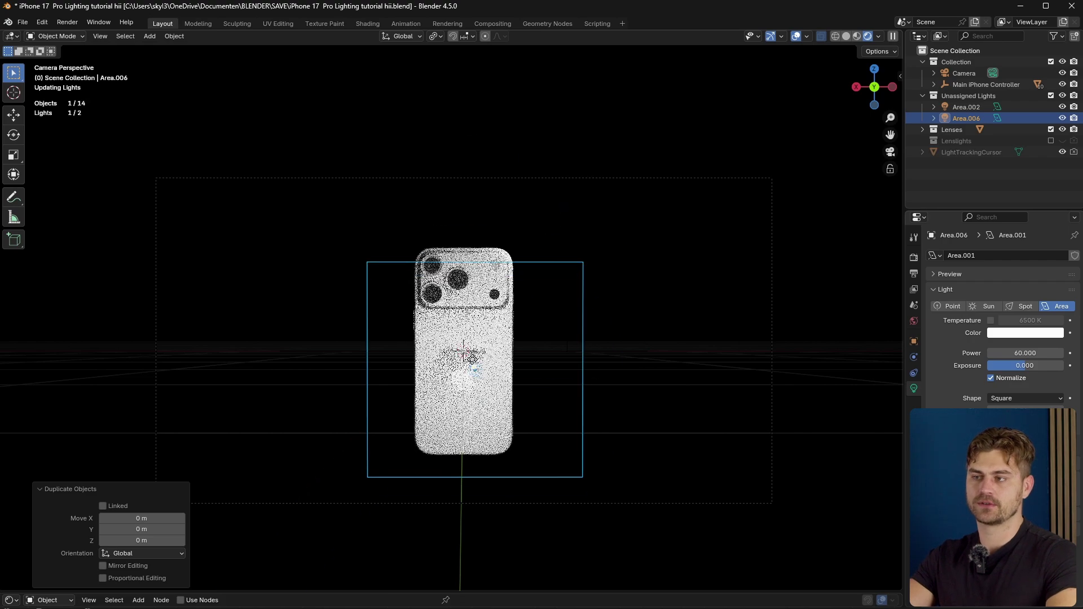
pyautogui.press('Tab')
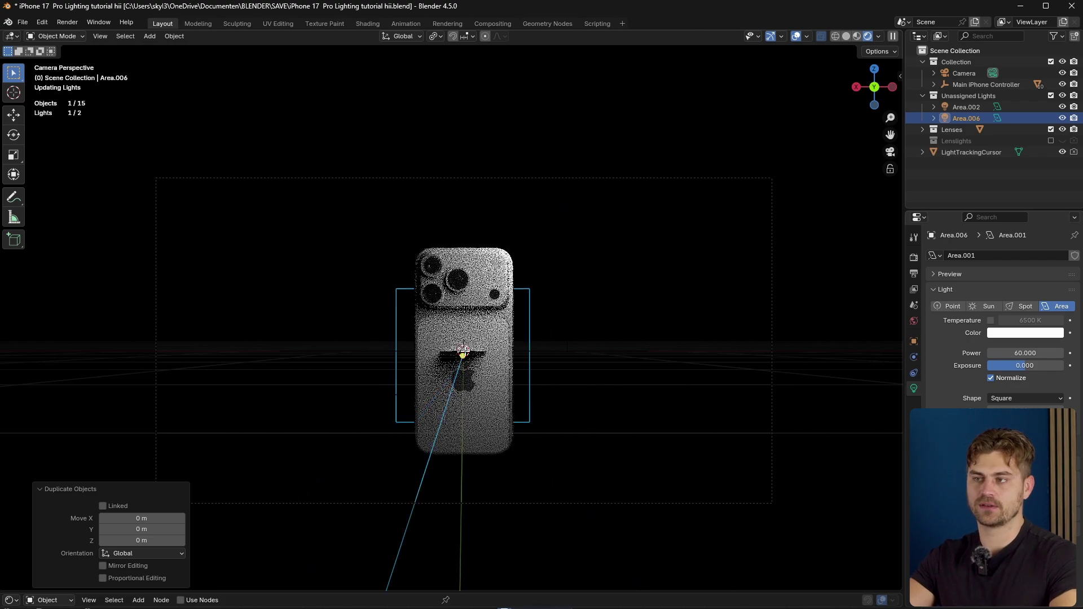
pyautogui.press('2')
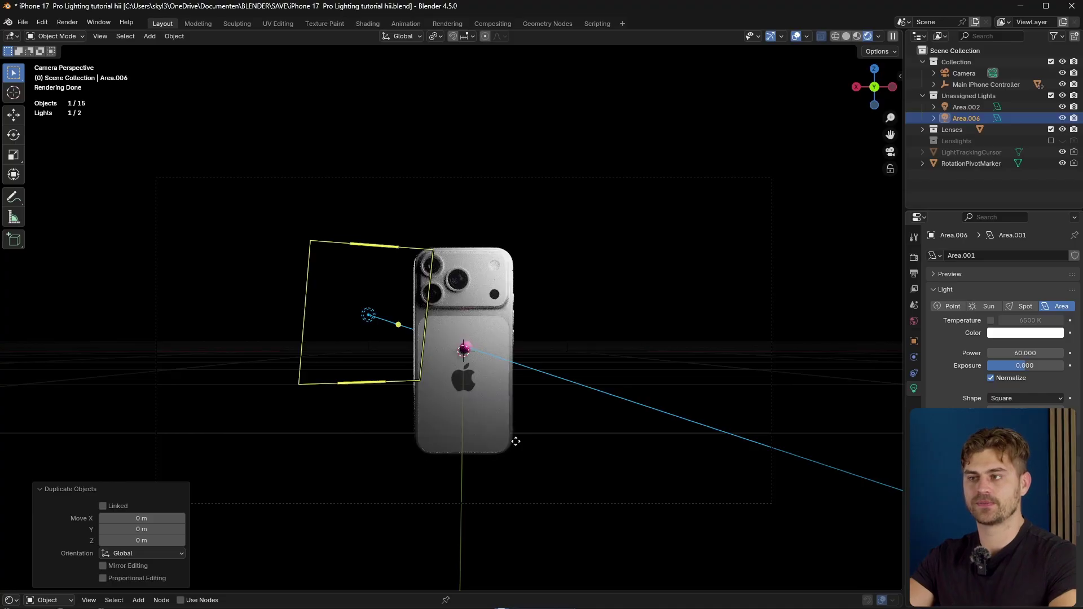
# Step: Raise the duplicated light's power to about 350 and scale it up until it is taller than the phone
pyautogui.press('f')
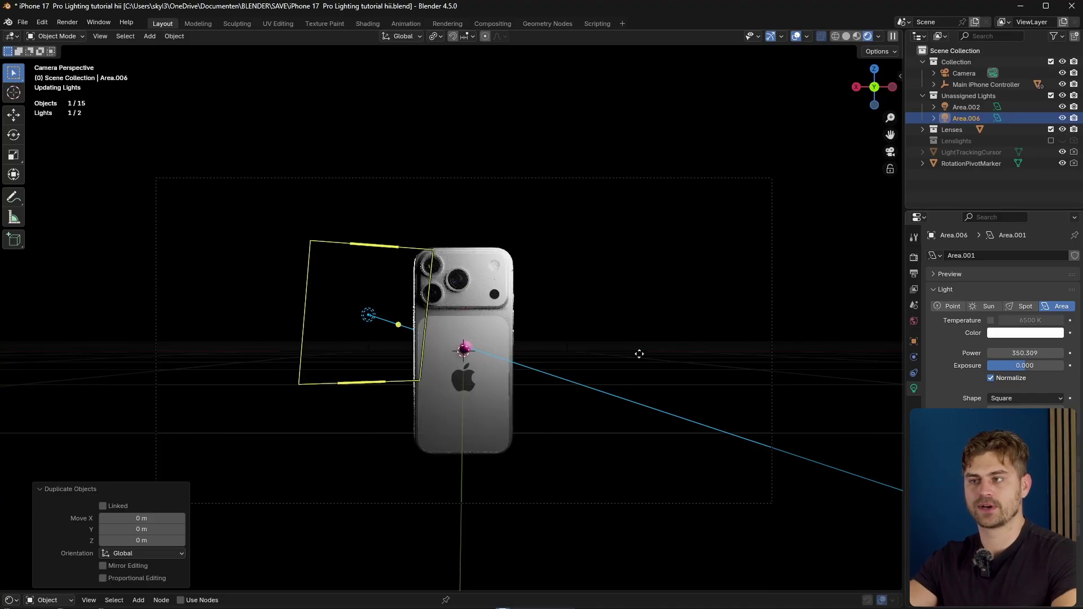
pyautogui.press('s')
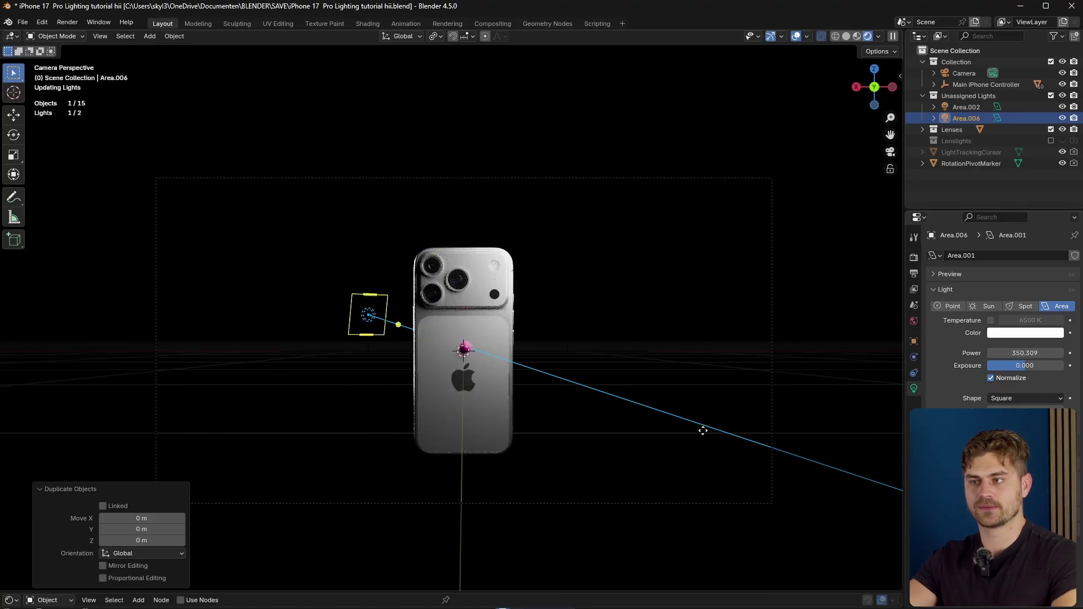
pyautogui.click(546, 414)
pyautogui.click(520, 420)
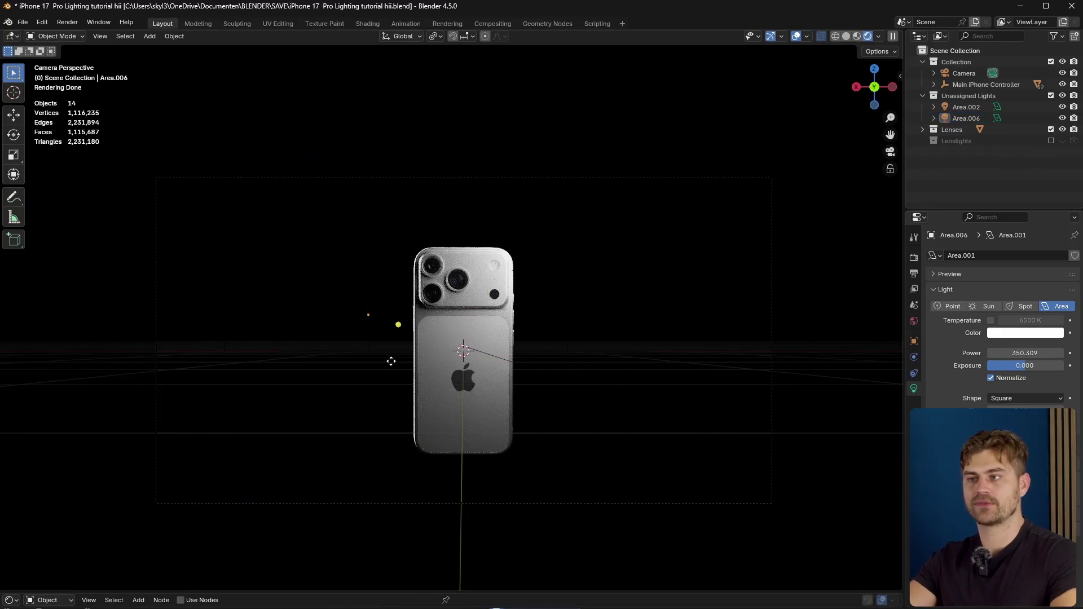
pyautogui.hotkey('ctrl', 'z')
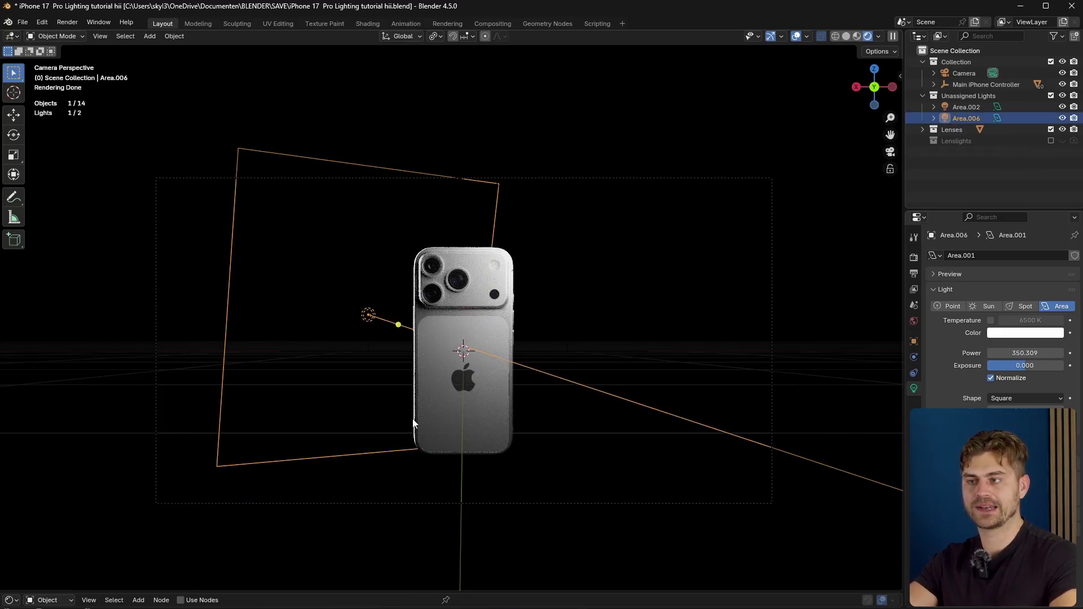
# Step: Move the duplicated light up about 0.71 m along Z and save the file
pyautogui.press('g')
pyautogui.press('z')
pyautogui.click(422, 368)
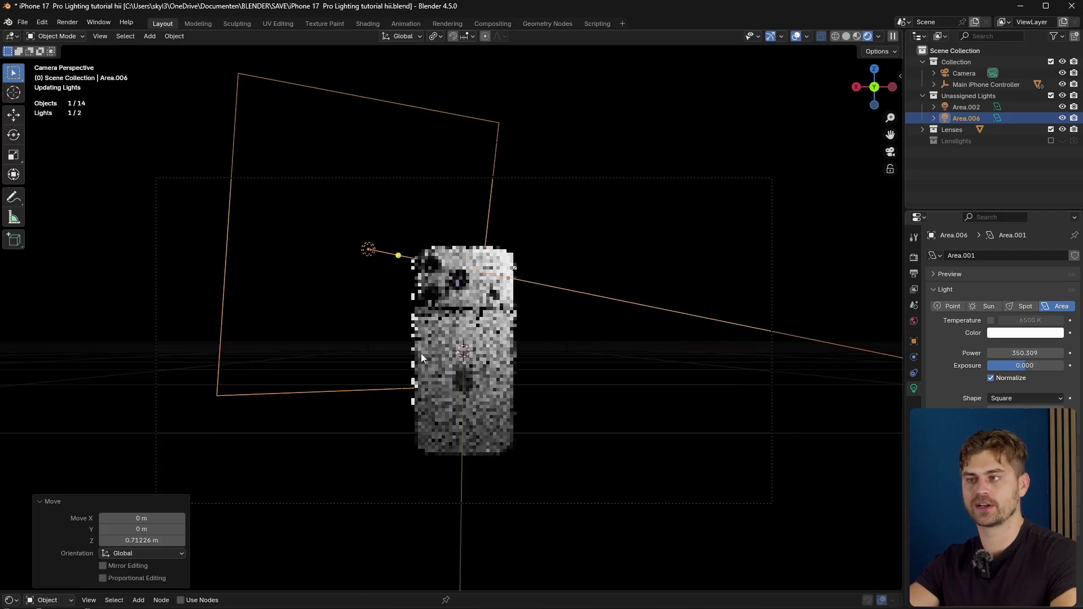
pyautogui.click(534, 400)
pyautogui.hotkey('ctrl', 's')
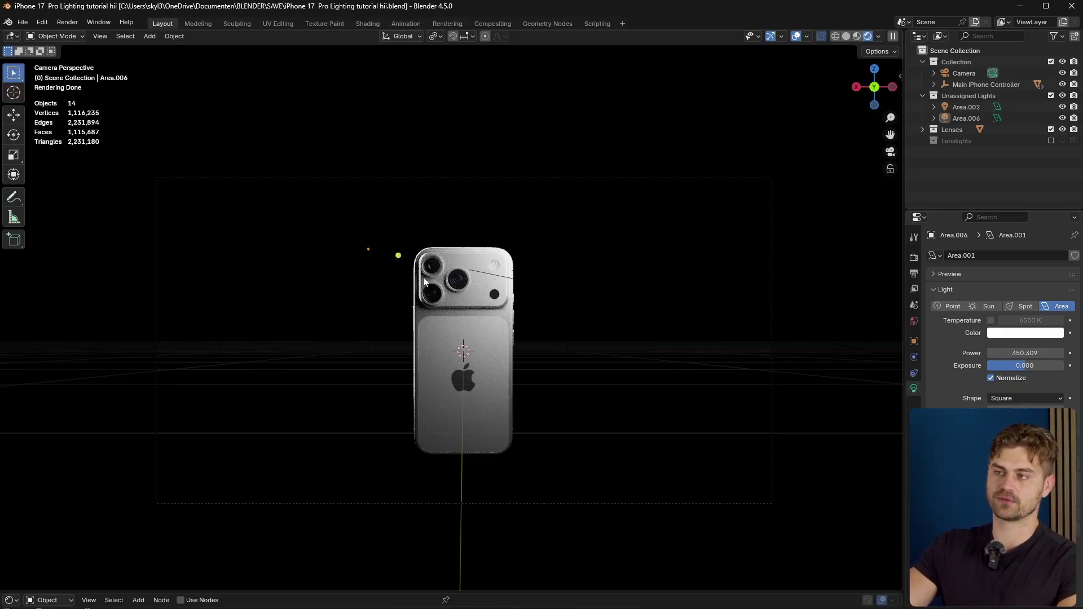
pyautogui.click(398, 255)
pyautogui.click(540, 362)
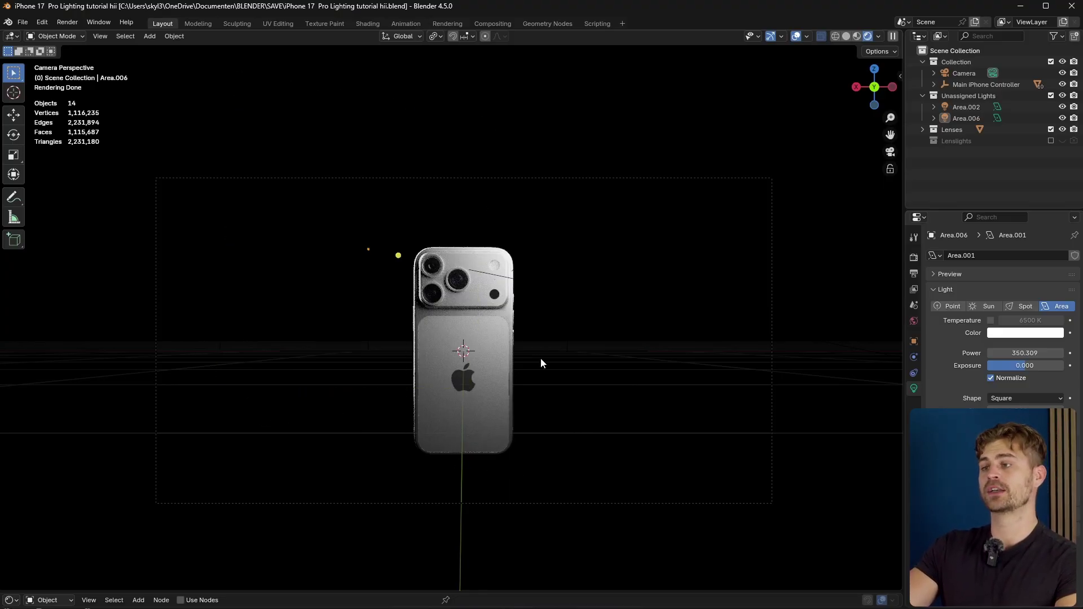
pyautogui.scroll(3, 513, 285)
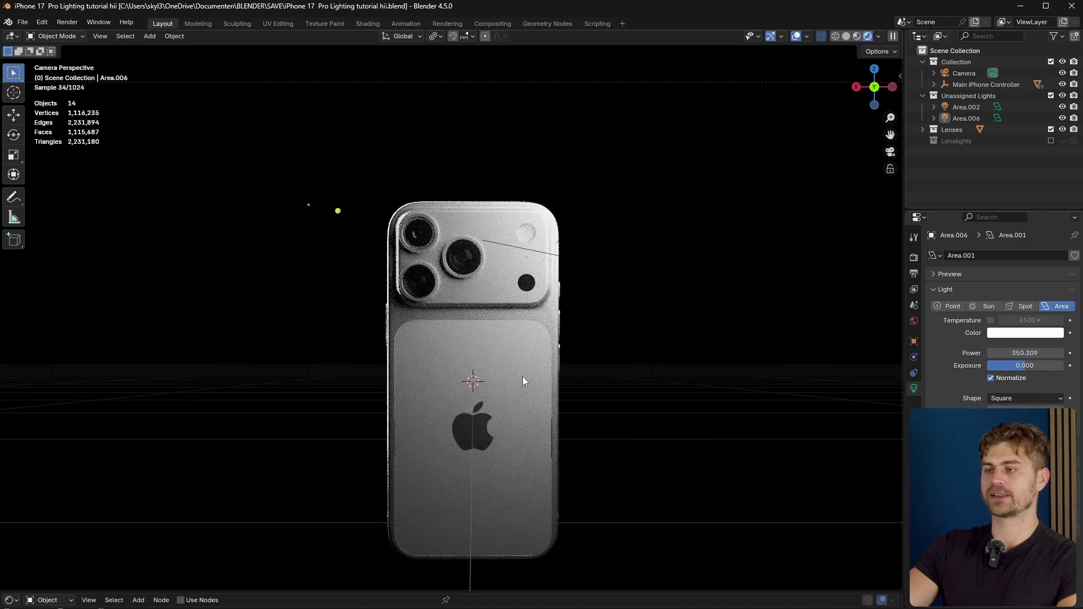
# Step: Examine the phone's casing and the camera lenses up close to judge how the current area lights affect them
pyautogui.click(470, 401)
pyautogui.moveTo(470, 402); pyautogui.dragTo(571, 269, button='middle')
pyautogui.press('KP_0')
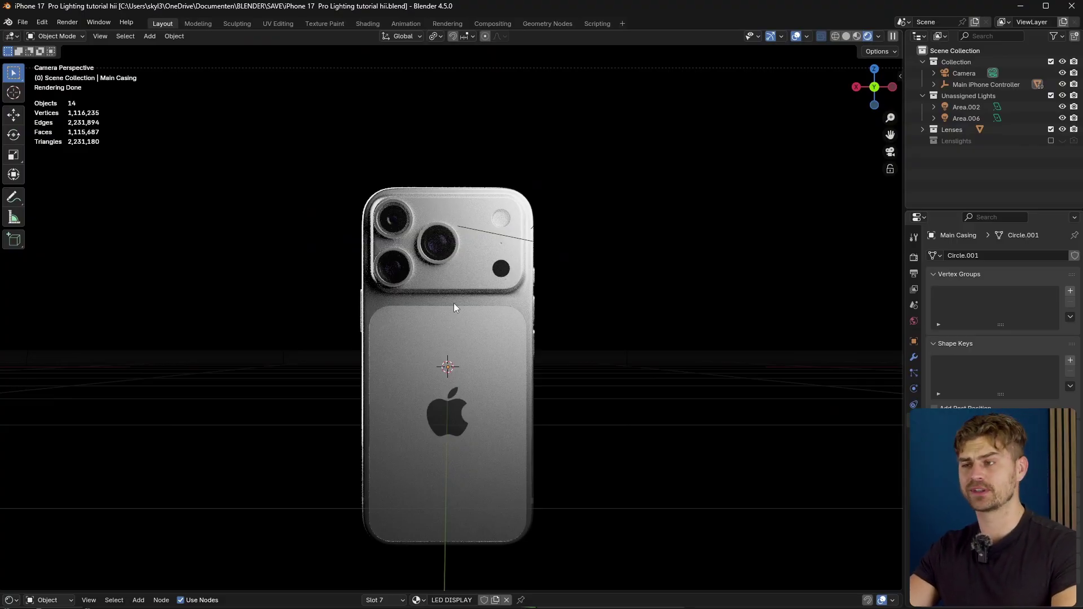
pyautogui.click(436, 239)
pyautogui.scroll(8, 435, 239)
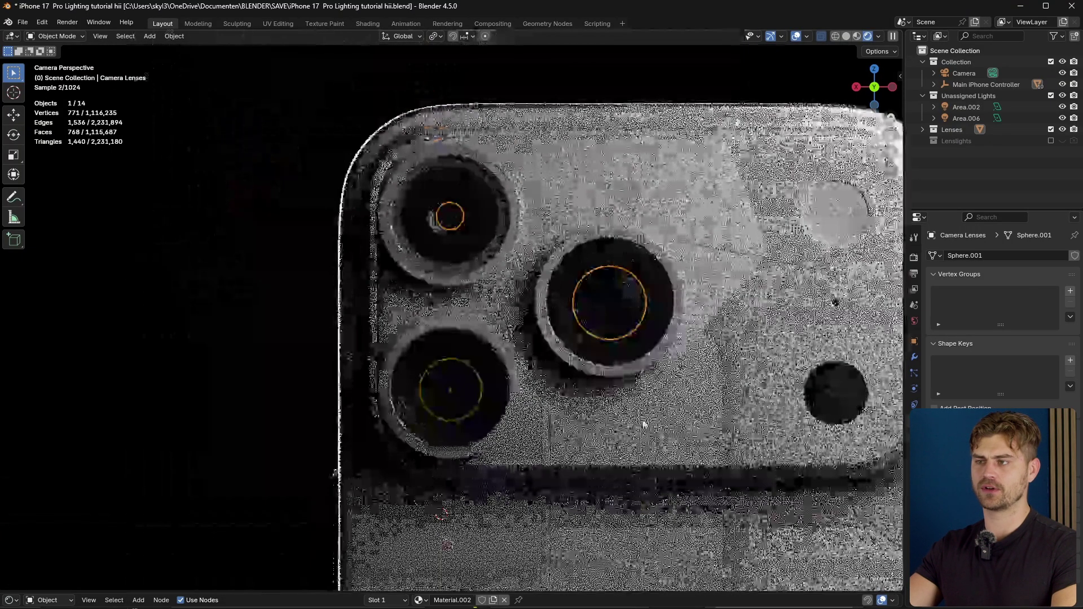
pyautogui.scroll(4, 643, 424)
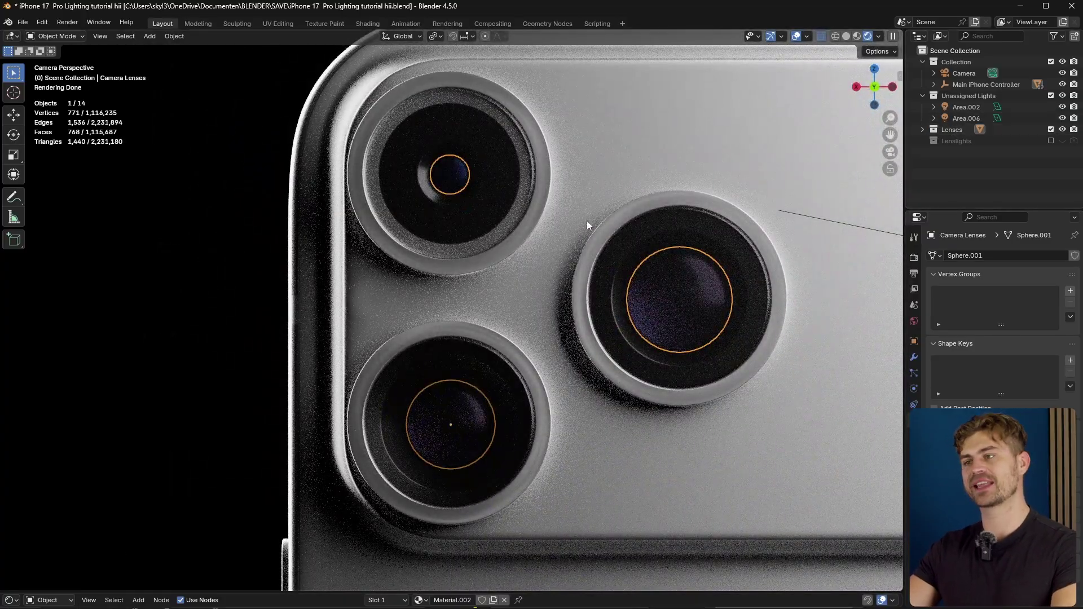
pyautogui.scroll(-6, 651, 325)
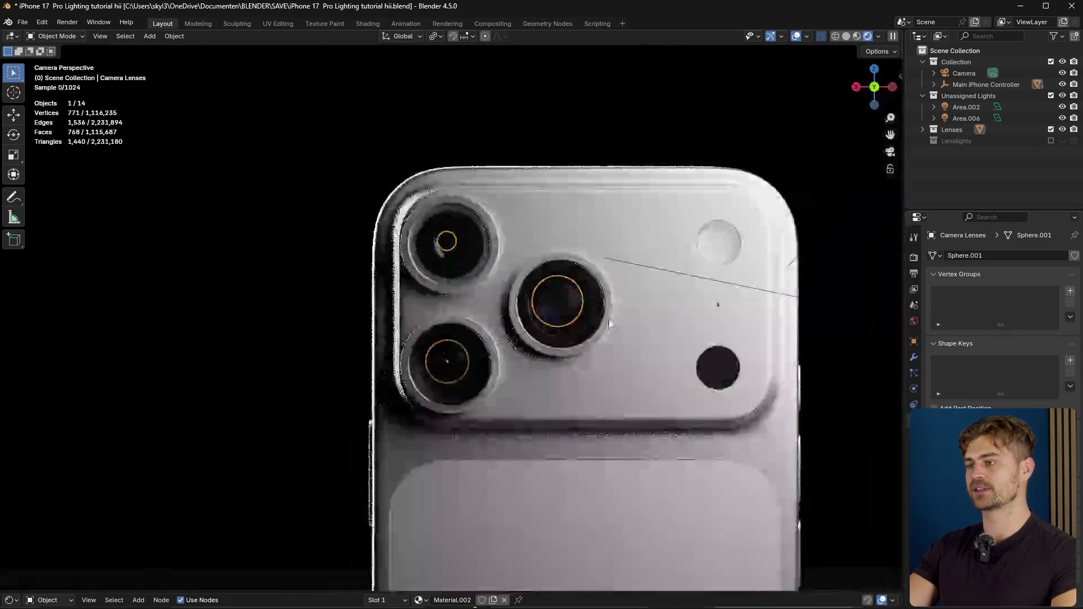
pyautogui.scroll(-5, 609, 324)
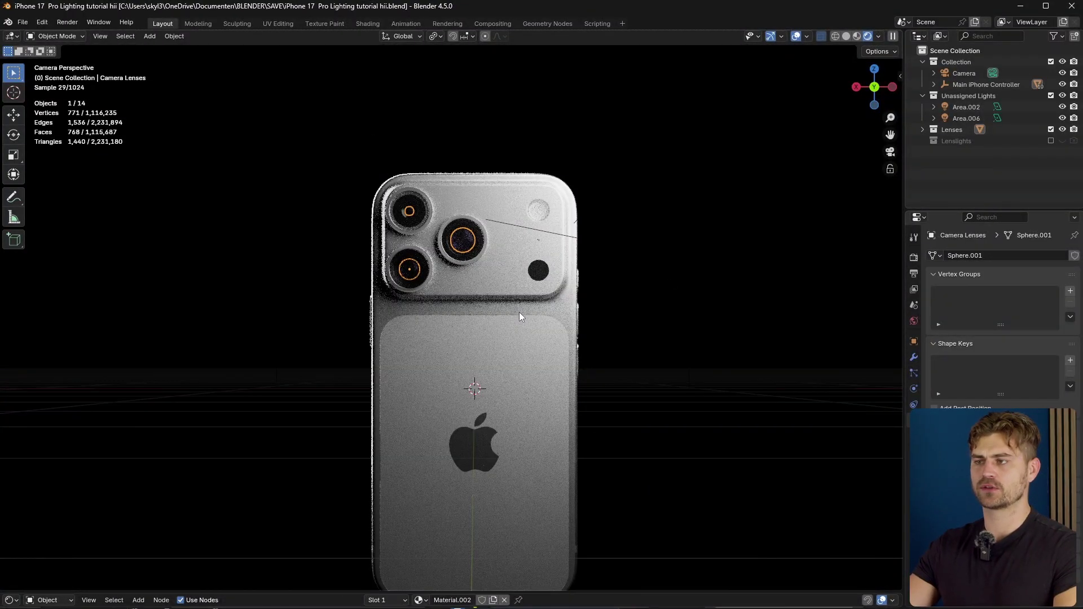
# Step: Add an area light, rotate it 151° in the camera view, and move it about -0.15 m in X and 0.35 m in Z
pyautogui.hotkey('shift', 'a')
pyautogui.moveTo(495, 313)
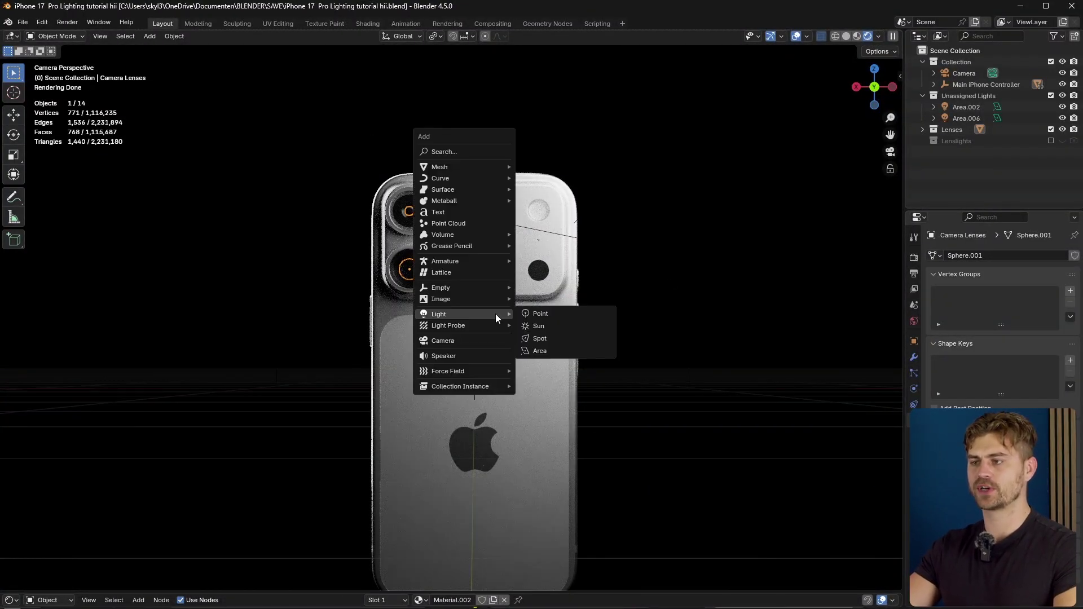
pyautogui.click(565, 351)
pyautogui.press('r')
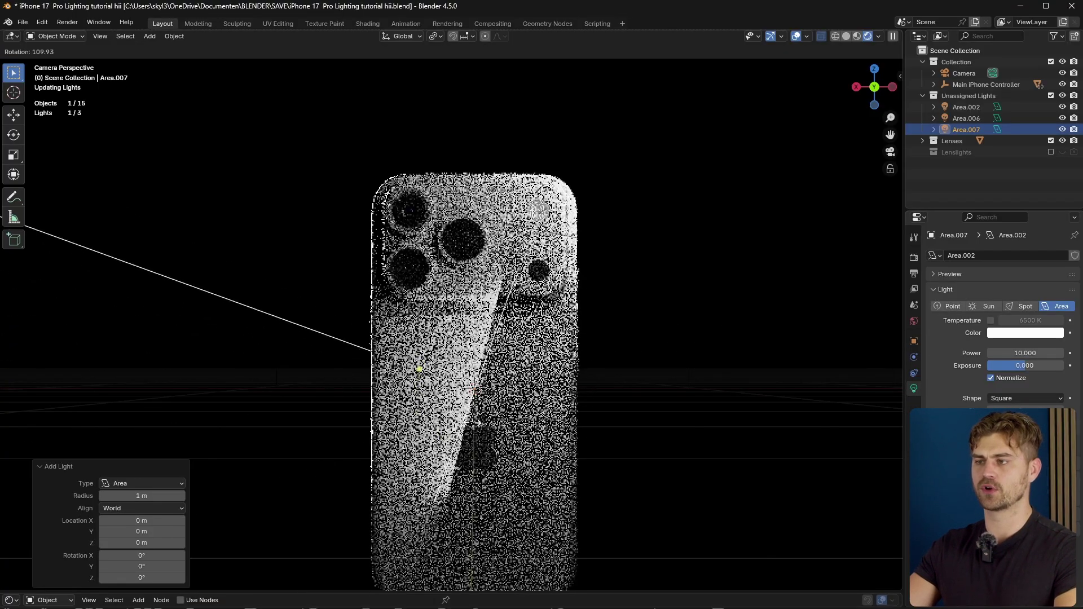
pyautogui.click(559, 384)
pyautogui.press('g')
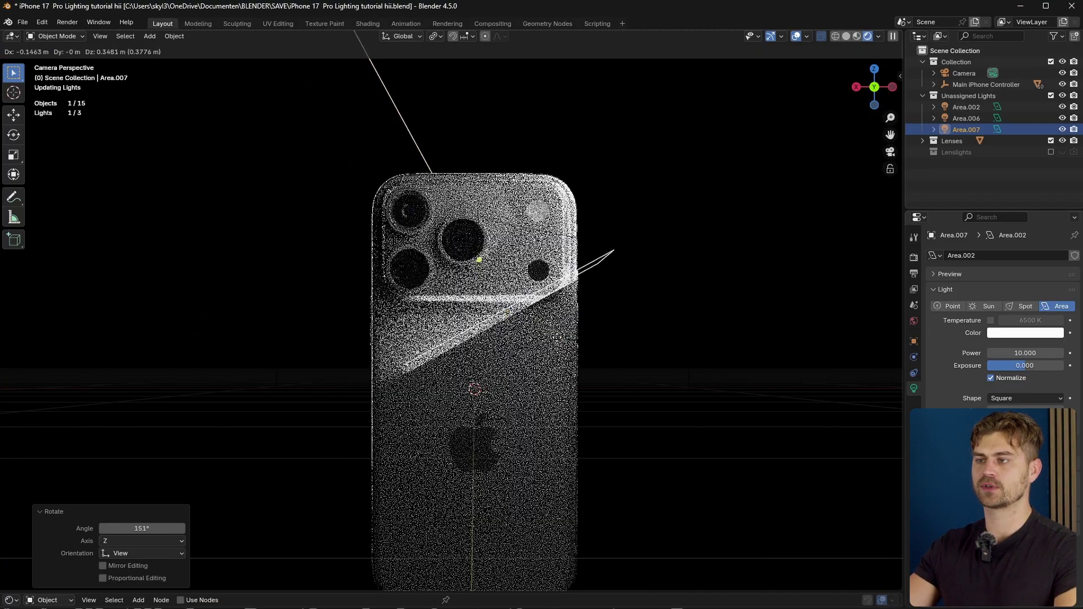
pyautogui.click(558, 341)
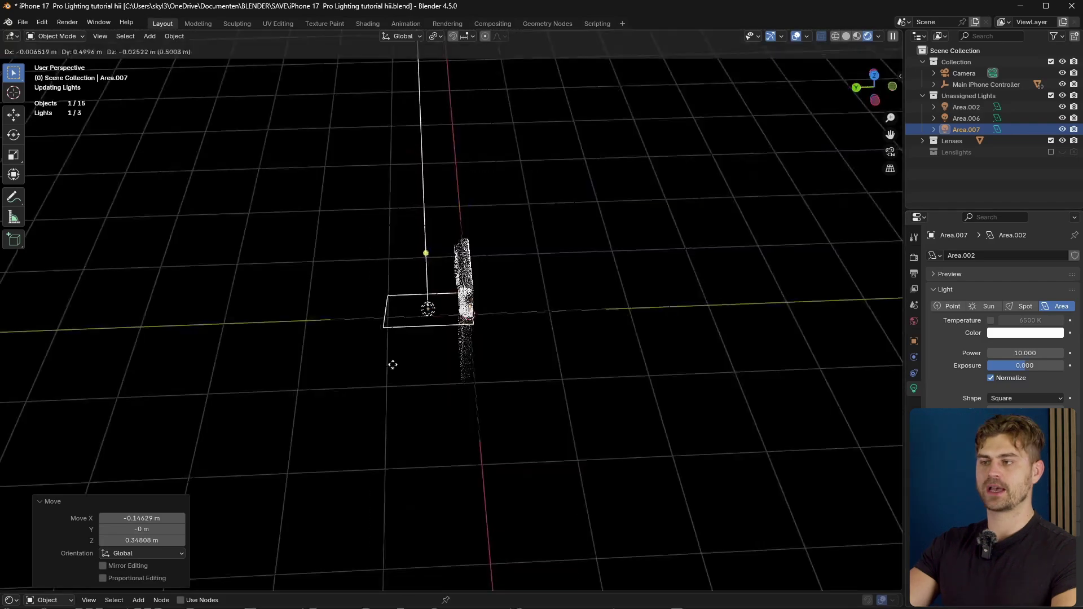
# Step: Move the new area light about 0.51 m along Y toward the camera, then rotate it 29.4° from the side and -14.3° in camera view
pyautogui.click(392, 365)
pyautogui.press('r')
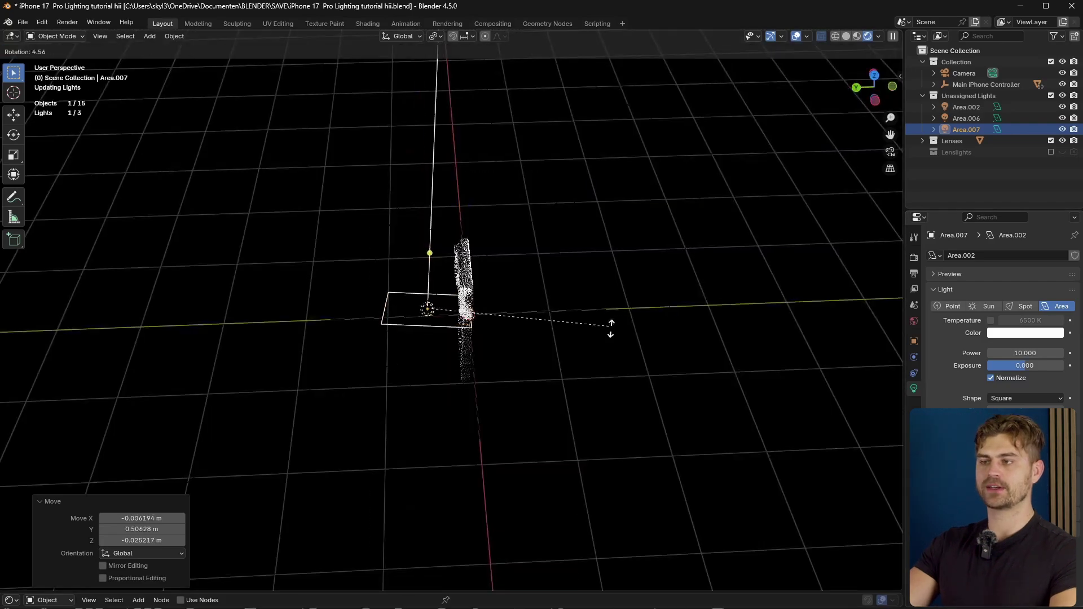
pyautogui.click(570, 393)
pyautogui.press('KP_0')
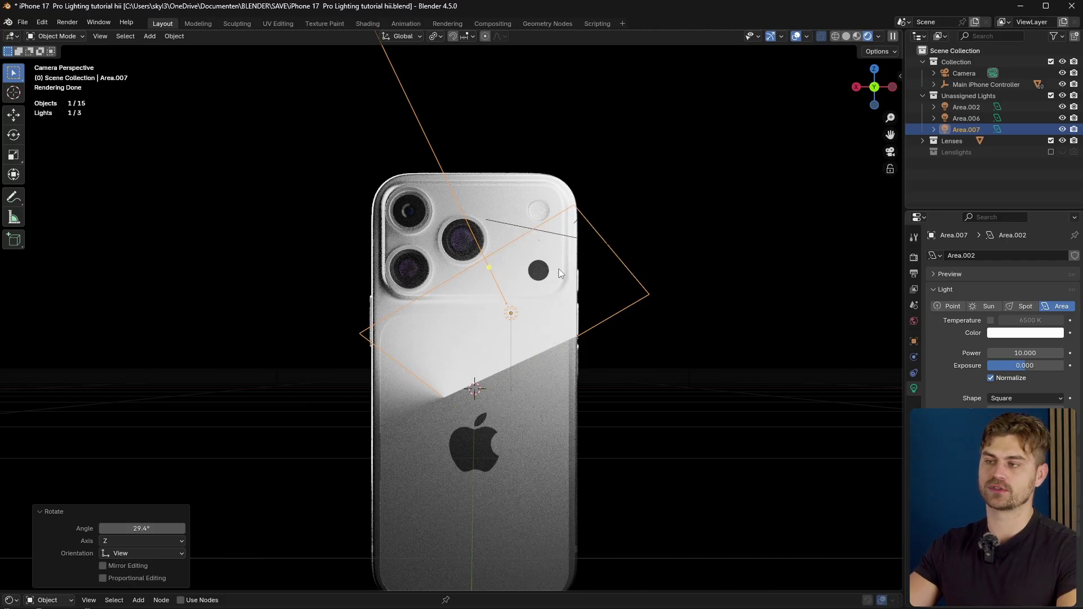
pyautogui.press('r')
pyautogui.click(654, 320)
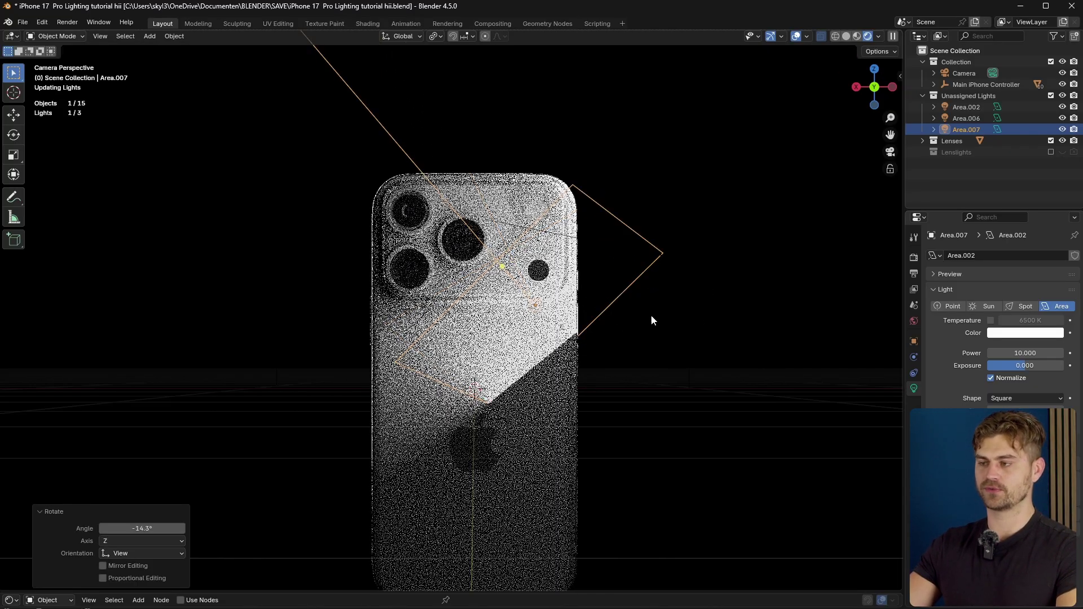
# Step: Move the new area light into a new collection named Lightlinks
pyautogui.press('m')
pyautogui.click(578, 309)
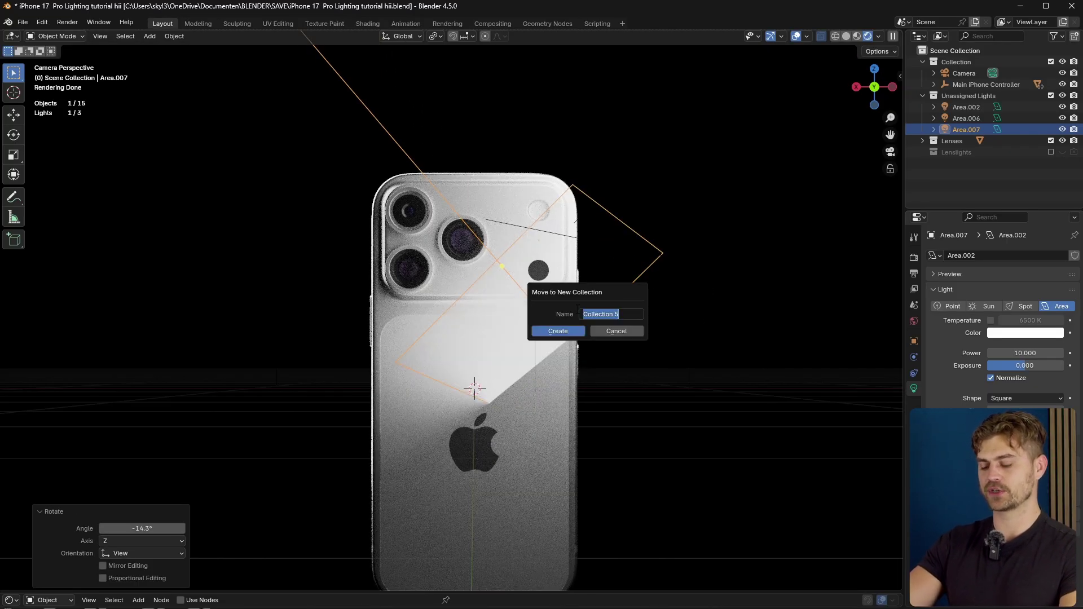
pyautogui.write('Lightlinks')
pyautogui.press('Return')
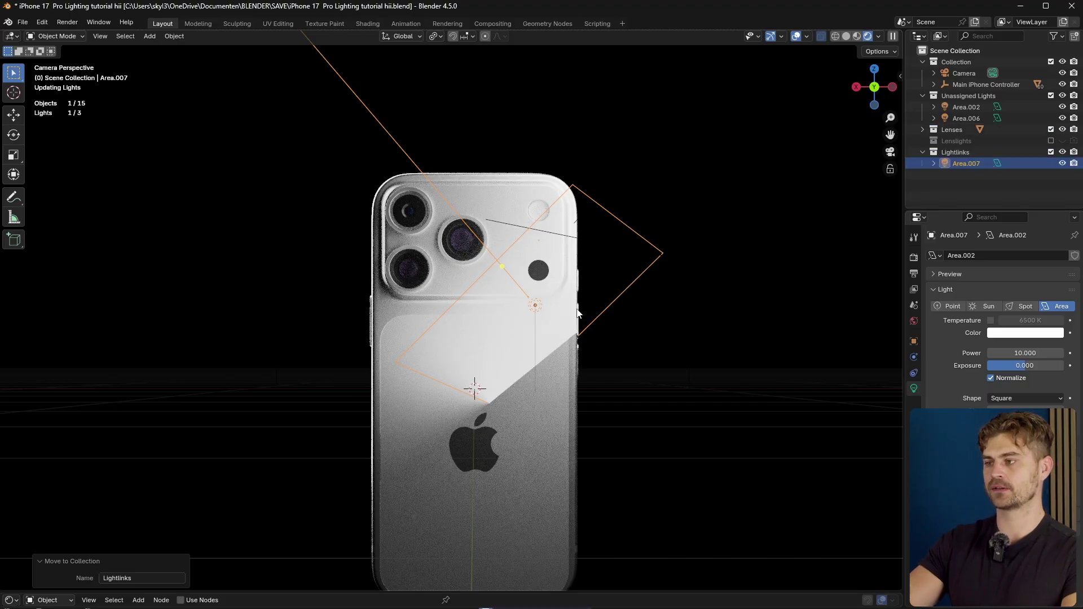
# Step: Duplicate the linked area light, place the copy left of the phone, and rotate it 85.9° to face the lenses
pyautogui.hotkey('shift', 'd')
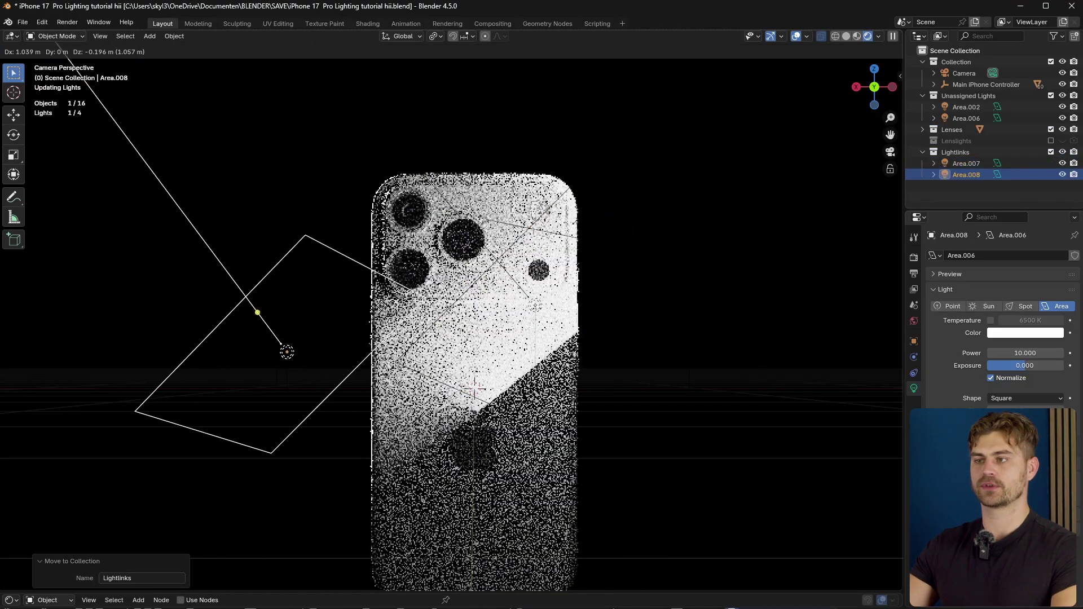
pyautogui.click(429, 322)
pyautogui.press('r')
pyautogui.click(316, 514)
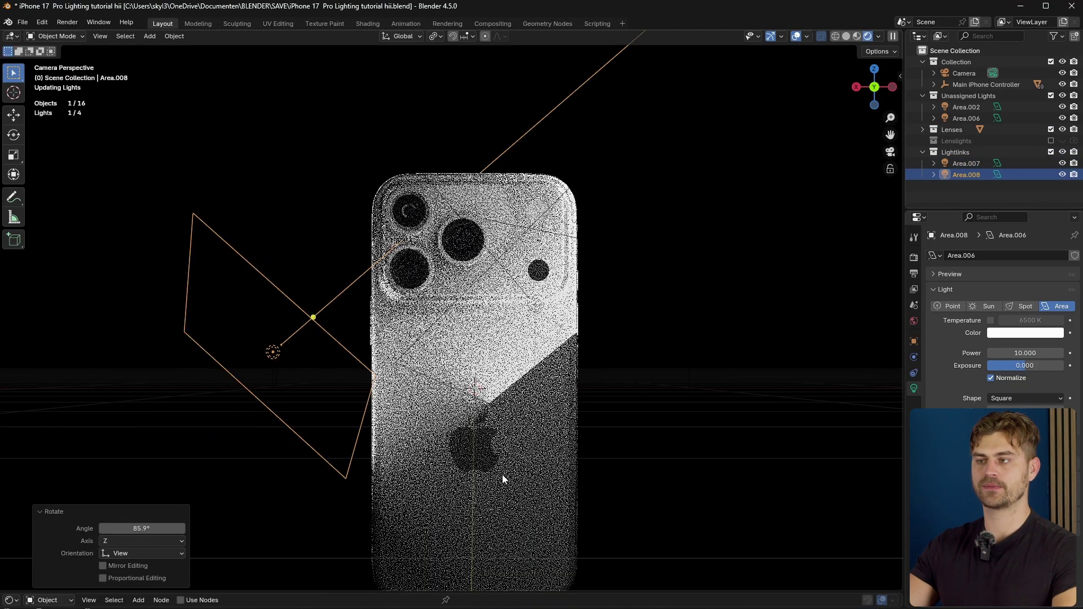
# Step: Duplicate the light again, rotate the copy about 100°, and place it above the phone's upper left corner, aimed down at the phone
pyautogui.hotkey('shift', 'd')
pyautogui.click(455, 290)
pyautogui.press('r')
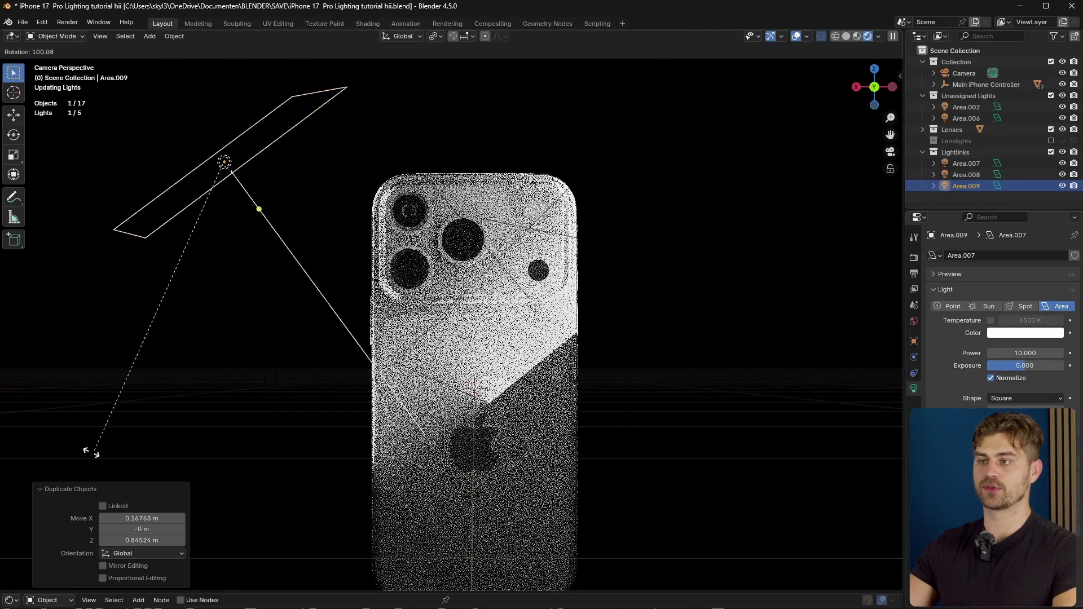
pyautogui.click(92, 451)
pyautogui.press('g')
pyautogui.click(177, 288)
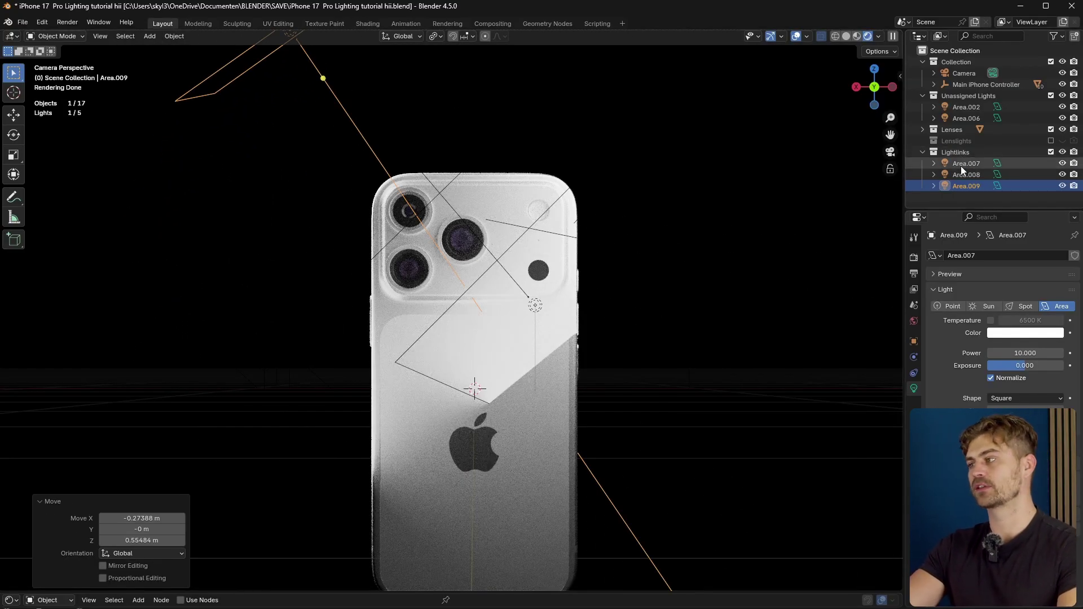
# Step: Add a Lumio light link with Lightlinks as the light collection and the Lenses collection as the target
pyautogui.press('n')
pyautogui.click(895, 327)
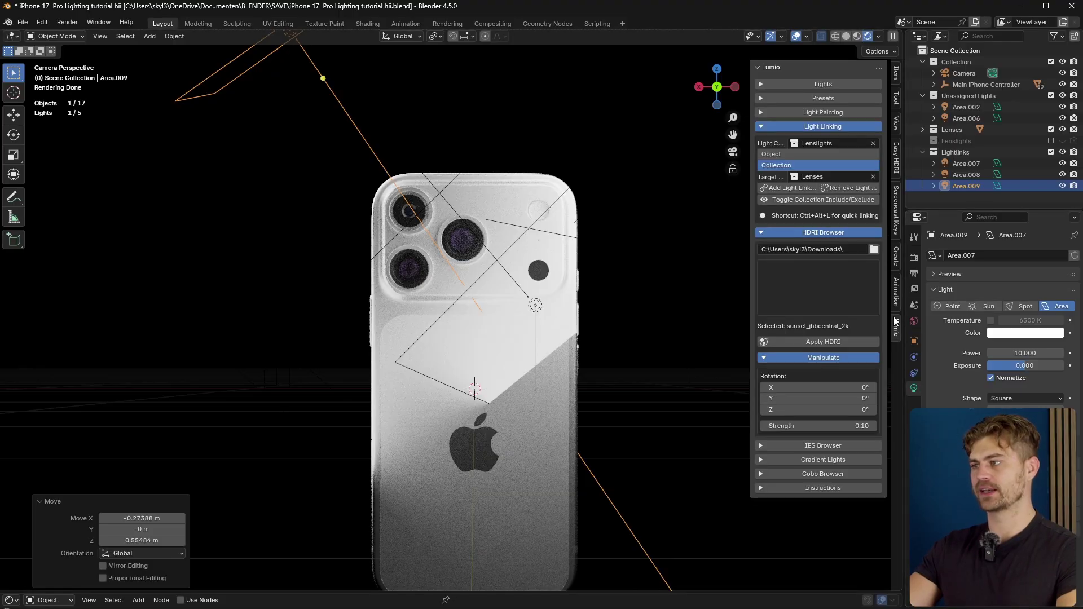
pyautogui.click(803, 144)
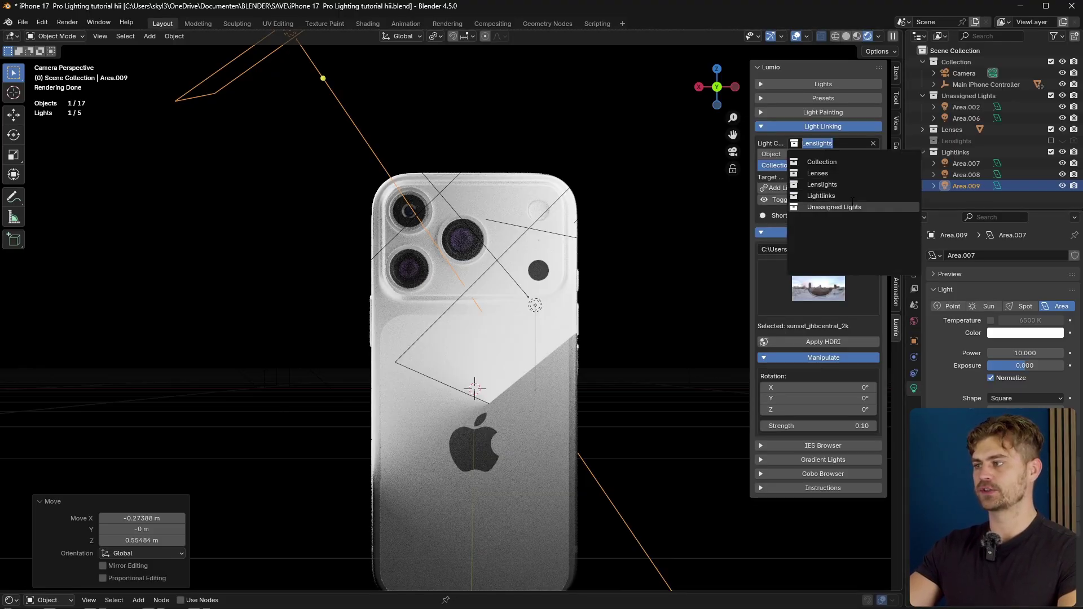
pyautogui.click(821, 196)
pyautogui.click(816, 176)
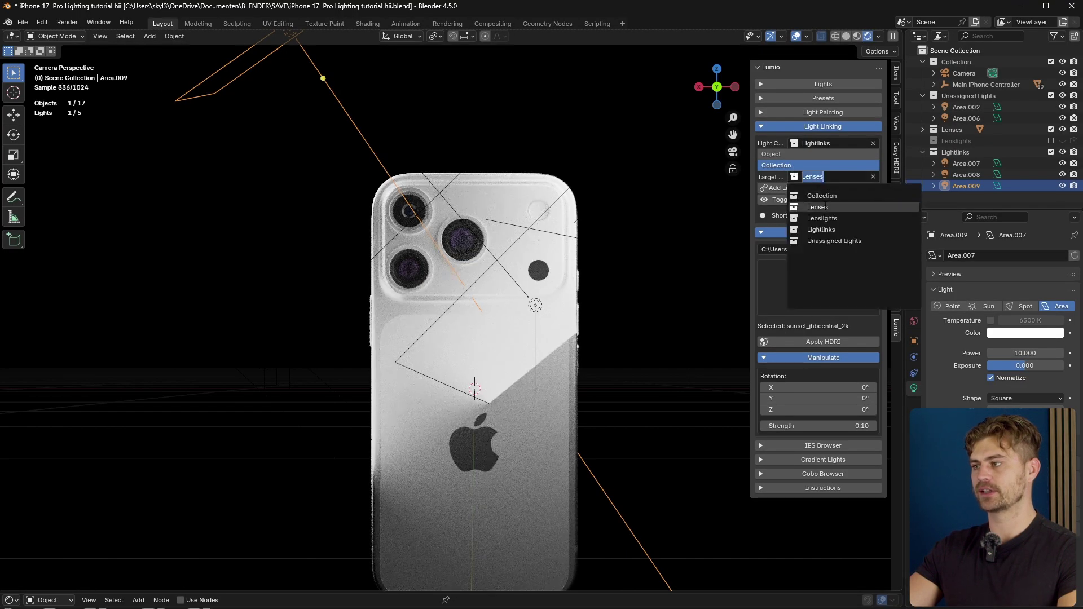
pyautogui.click(818, 207)
pyautogui.click(798, 187)
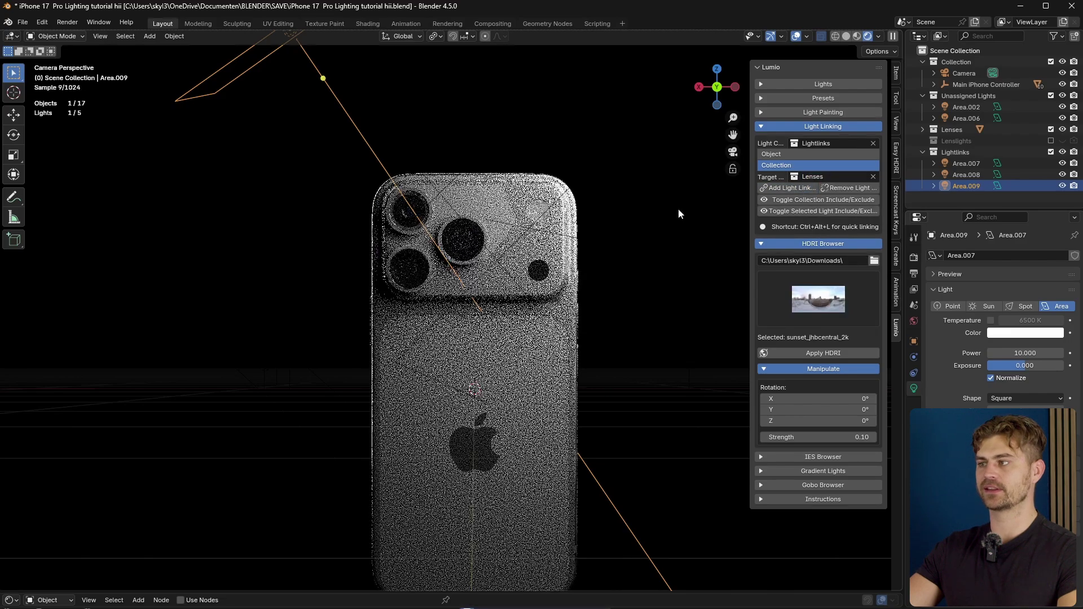
# Step: Toggle the Lightlinks collection's link to exclude the lenses and switch it back to include
pyautogui.click(793, 201)
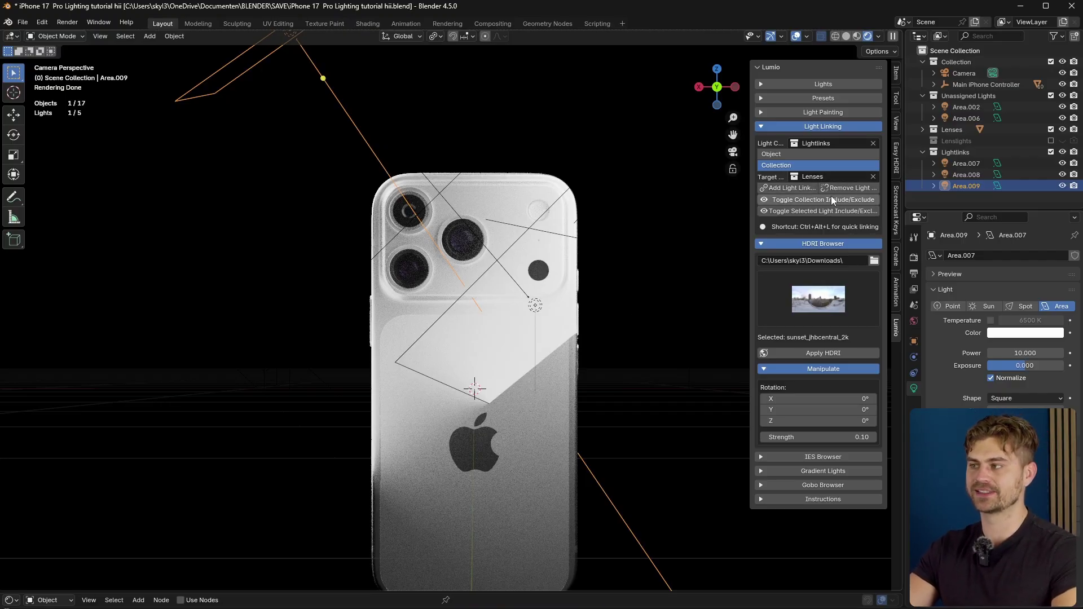
pyautogui.click(801, 212)
pyautogui.click(586, 217)
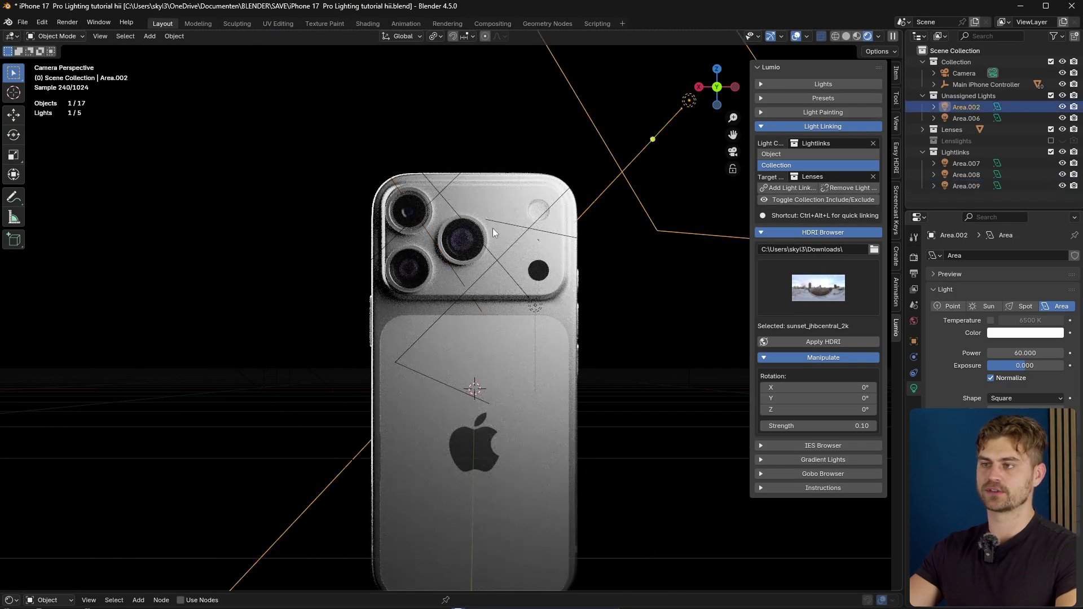
# Step: Move the first linked area light in front of the lenses by about 0.20 m in X and 0.20 m in Z
pyautogui.click(534, 311)
pyautogui.moveTo(535, 311); pyautogui.dragTo(538, 295, button='middle')
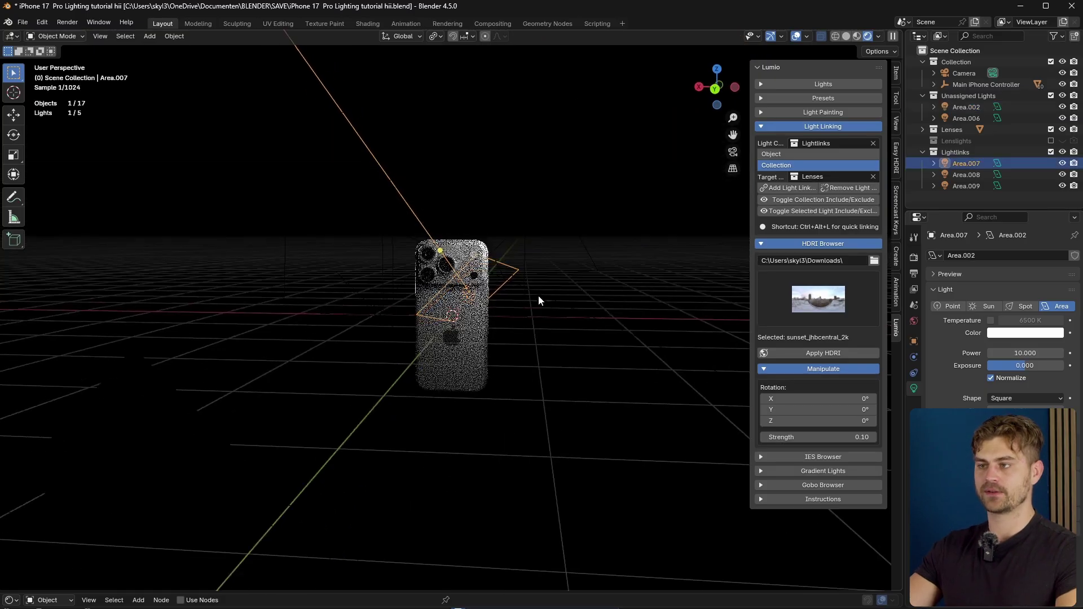
pyautogui.scroll(5, 538, 295)
pyautogui.press('g')
pyautogui.click(482, 233)
pyautogui.scroll(5, 483, 231)
pyautogui.keyDown('shift'); pyautogui.moveTo(493, 185); pyautogui.dragTo(489, 297, button='middle'); pyautogui.keyUp('shift')
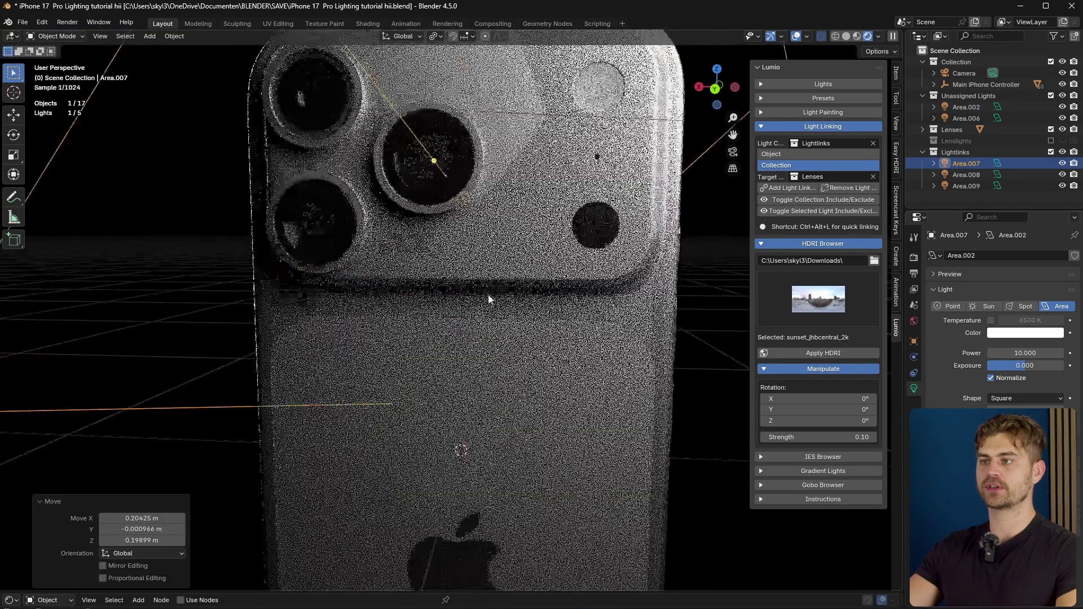
pyautogui.press('KP_0')
pyautogui.scroll(5, 506, 224)
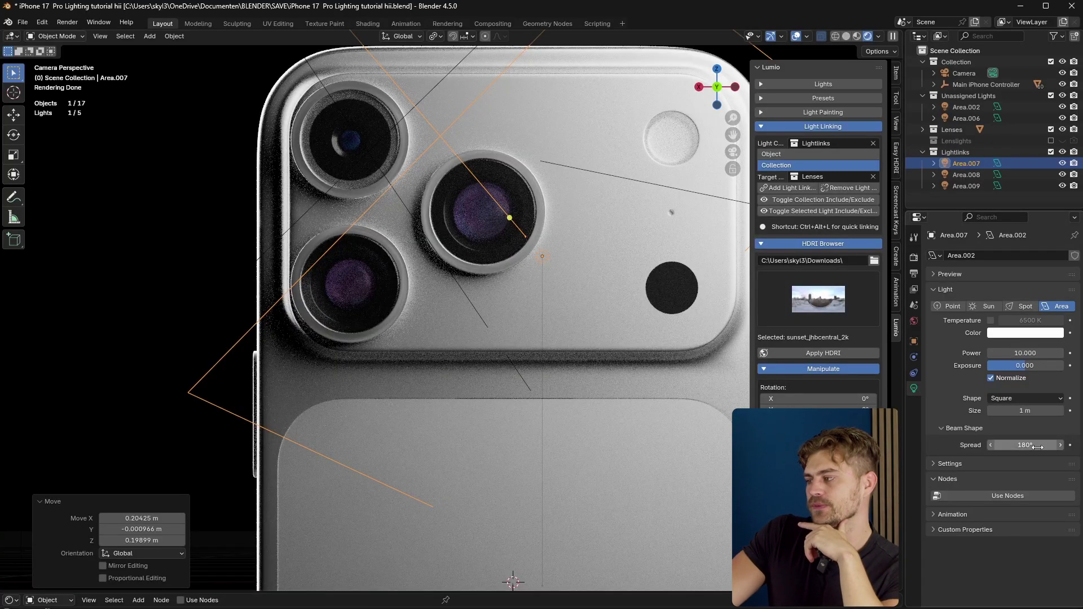
# Step: Set the light's spread to 30.6° and its shape to Disk, and try an exposure of about 2.46 before resetting it
pyautogui.moveTo(1043, 447); pyautogui.dragTo(1003, 448)
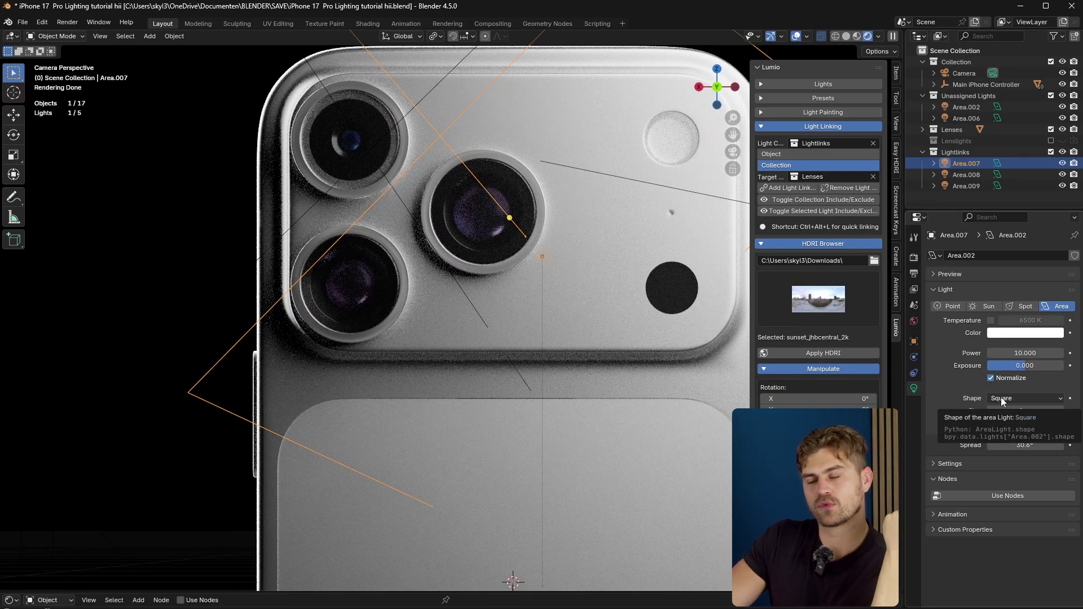
pyautogui.click(1027, 397)
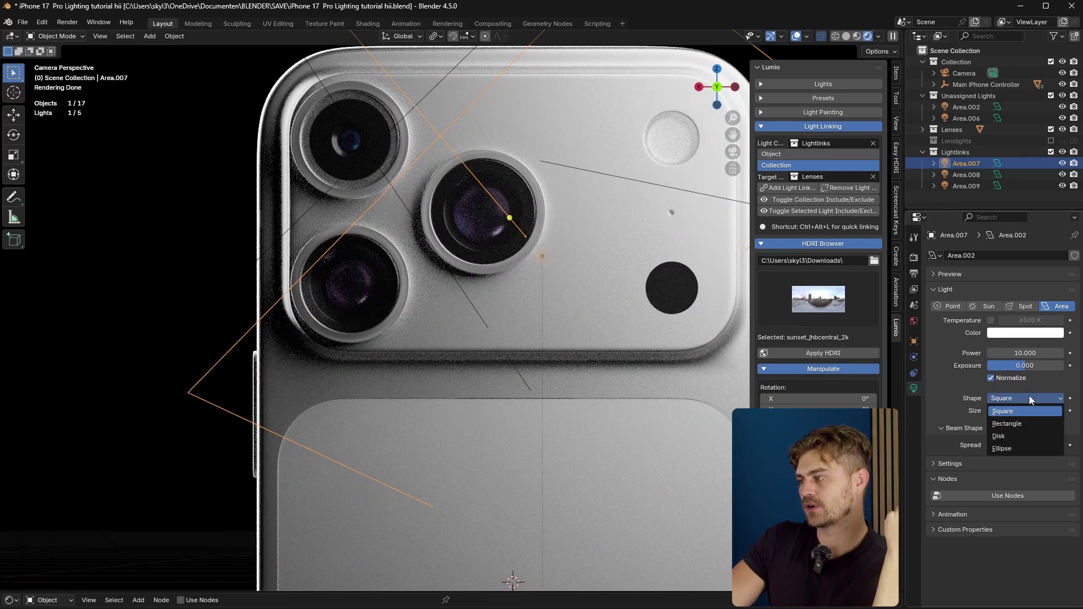
pyautogui.click(1025, 438)
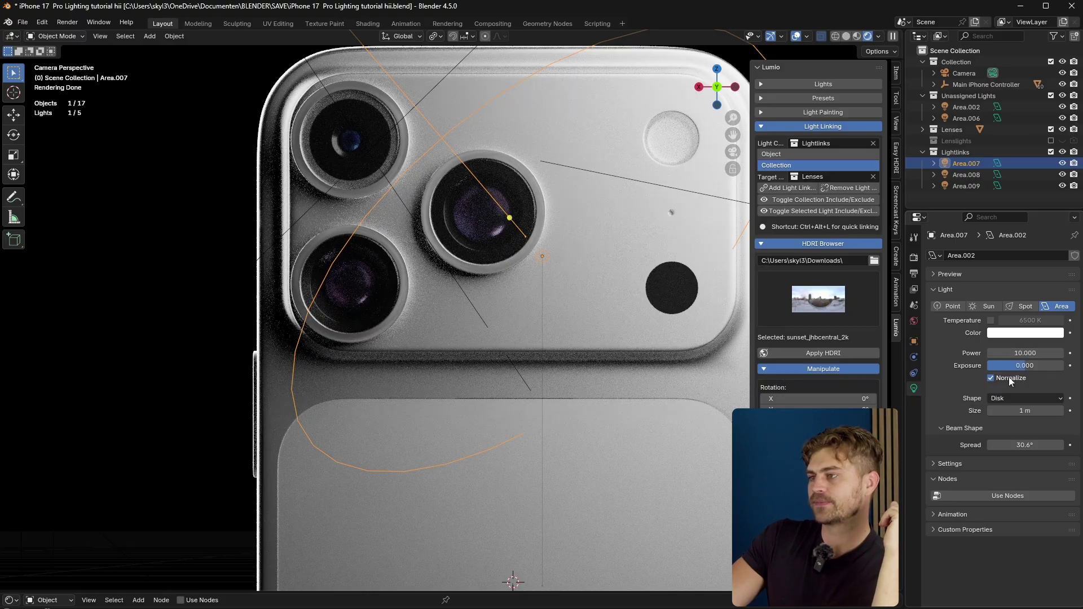
pyautogui.moveTo(1024, 366); pyautogui.dragTo(1034, 366)
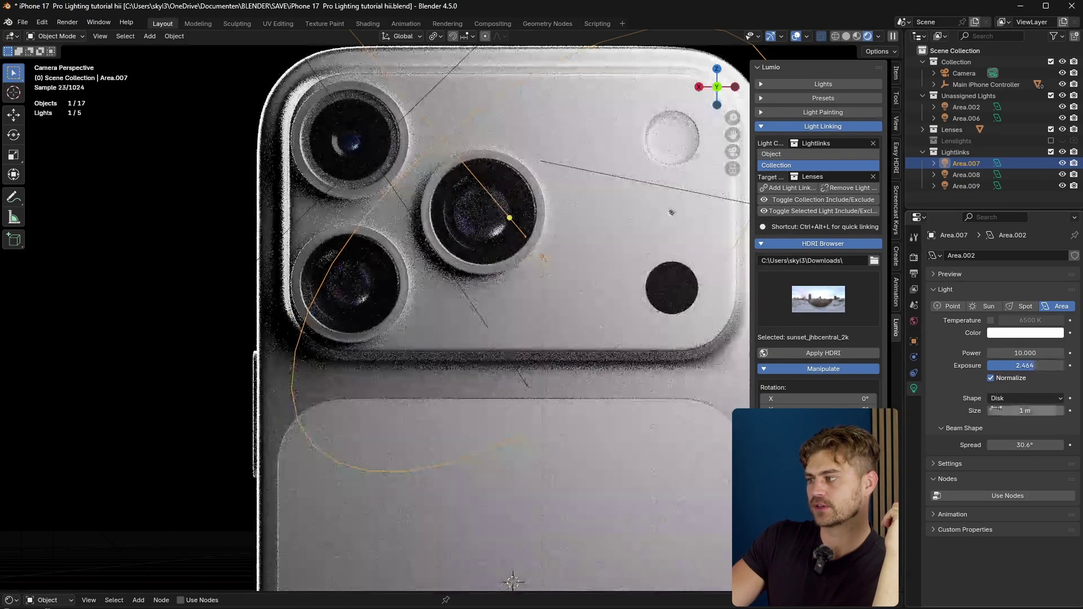
pyautogui.press('BackSpace')
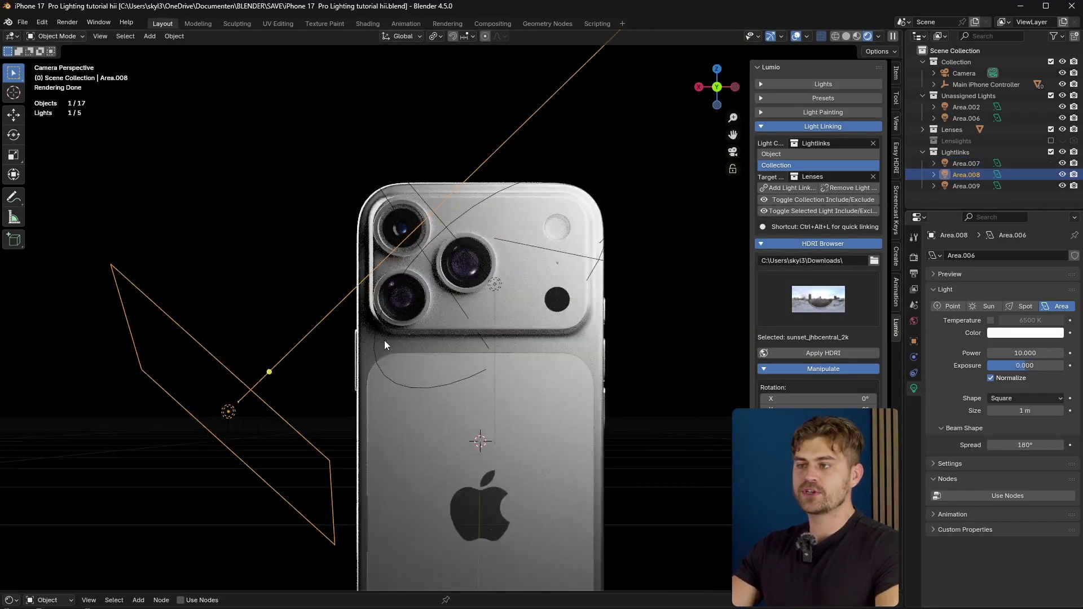
# Step: Set the linked light left of the phone to Disk with a 25.8° spread, and move it about -0.34 m in X and 0.25 m in Z
pyautogui.click(1025, 398)
pyautogui.click(1027, 435)
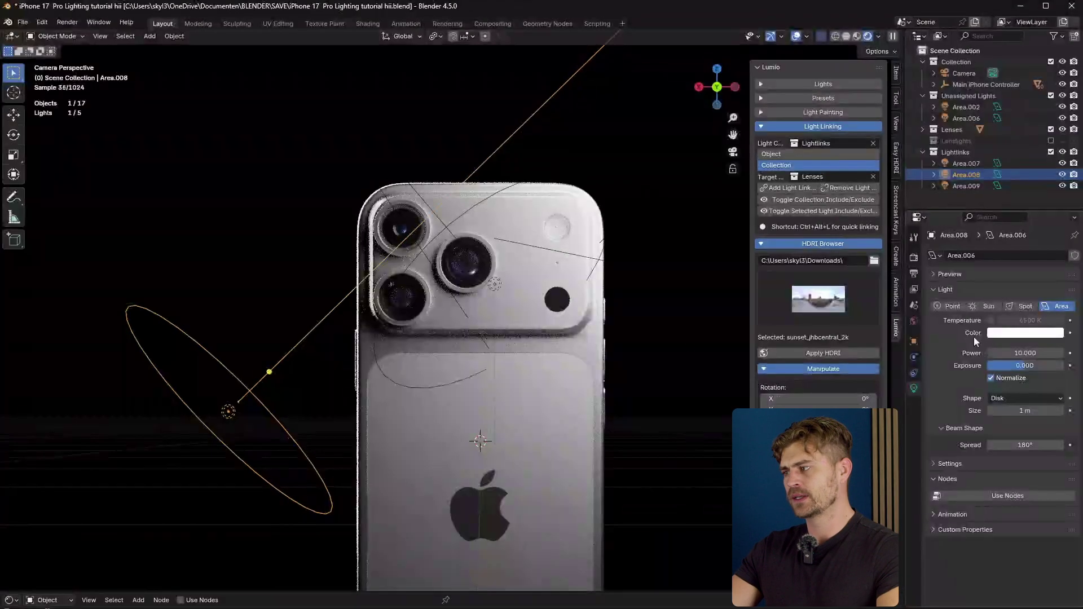
pyautogui.moveTo(1025, 445); pyautogui.dragTo(1007, 445)
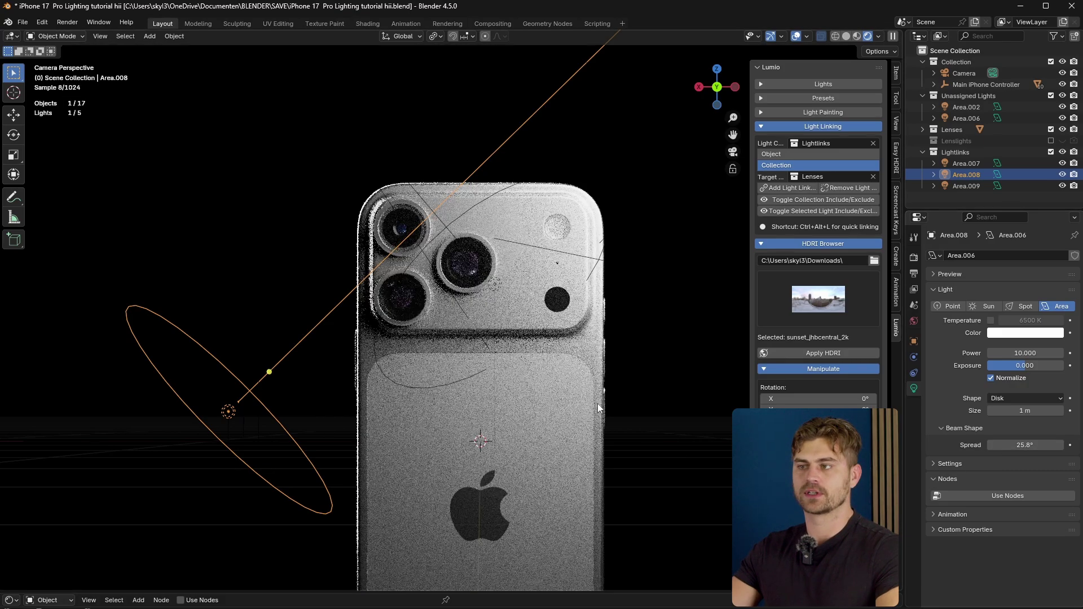
pyautogui.press('g')
pyautogui.click(395, 333)
pyautogui.scroll(6, 395, 332)
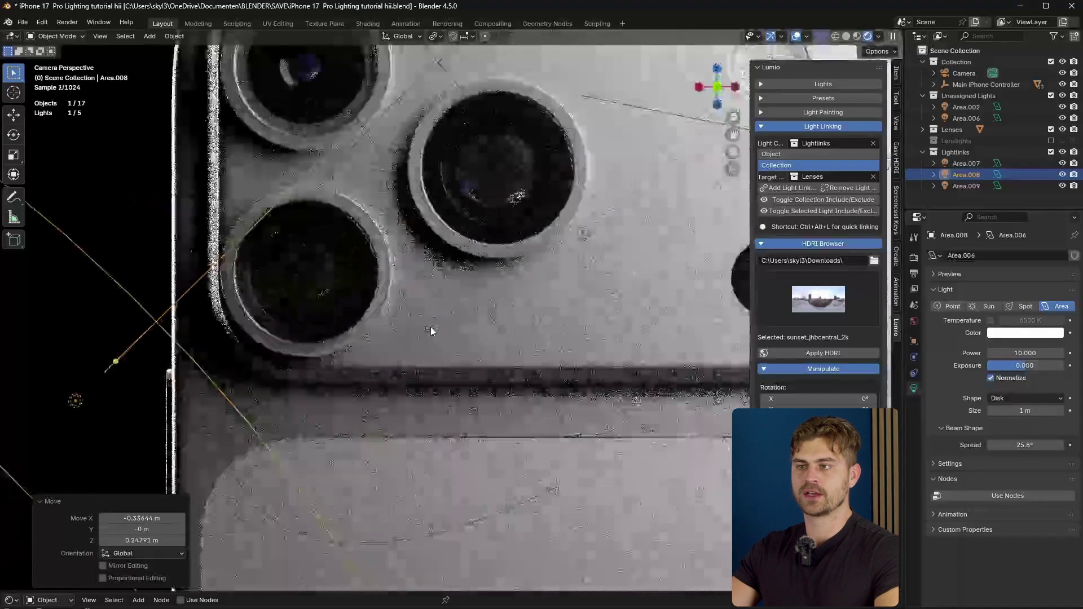
# Step: Move the linked light left of the phone about -0.04 m in X and -0.11 m in Z, and rotate it 25.6° about global X
pyautogui.press('g')
pyautogui.click(467, 396)
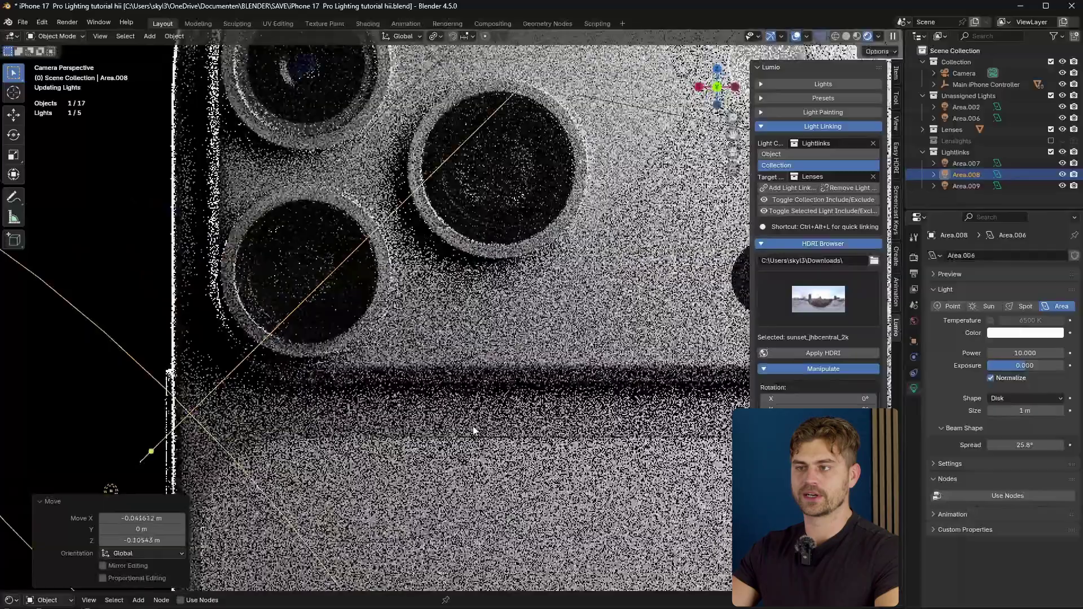
pyautogui.press('r')
pyautogui.press('x')
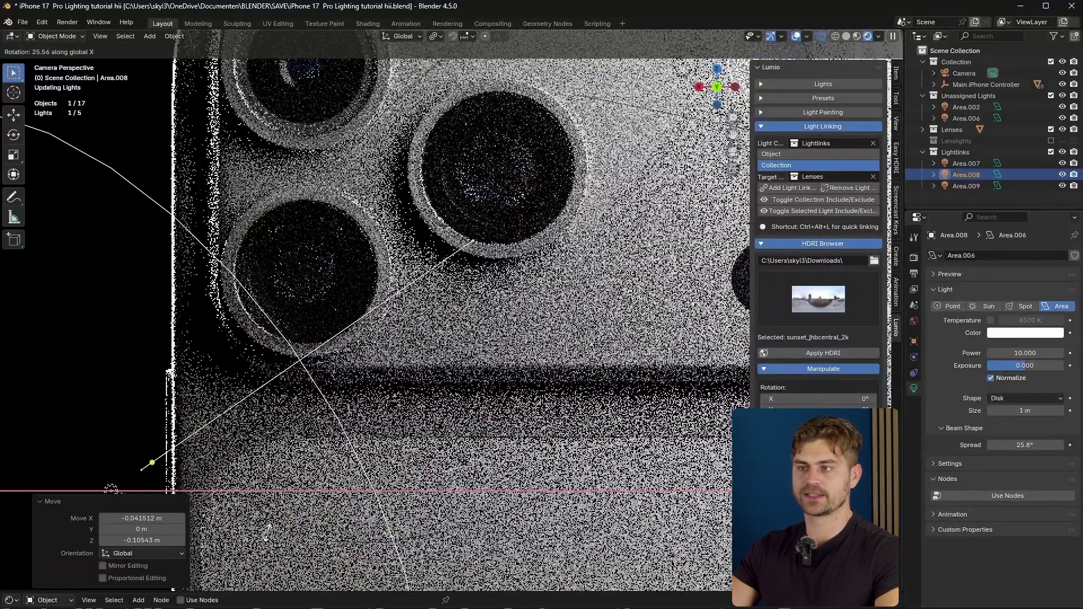
pyautogui.click(267, 524)
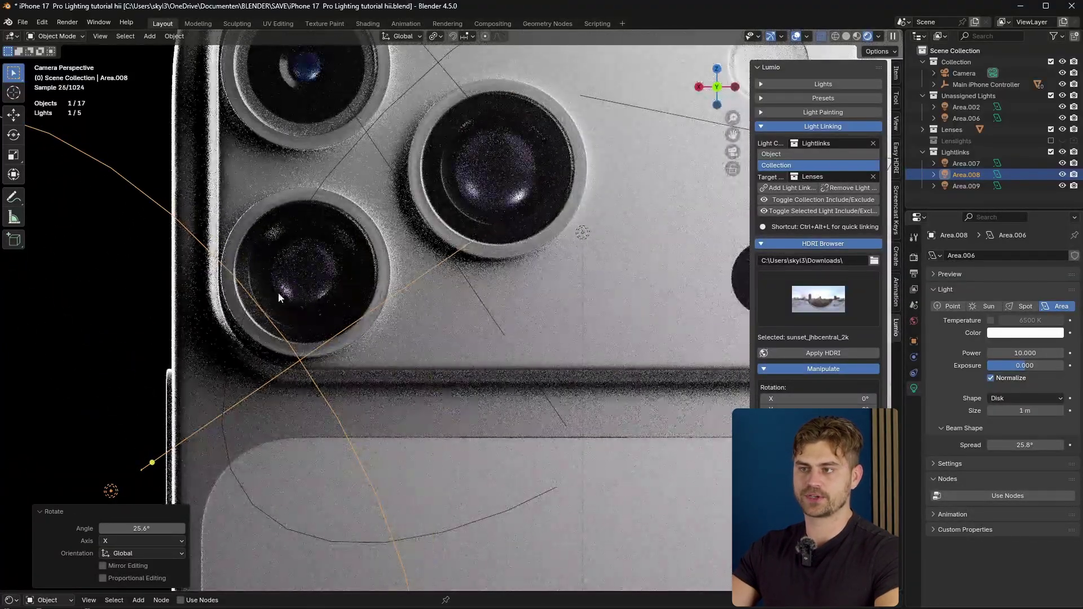
# Step: Move the light about 0.09 m in X and 0.11 m in Z, and stretch it about 2.42 times along its local X
pyautogui.press('g')
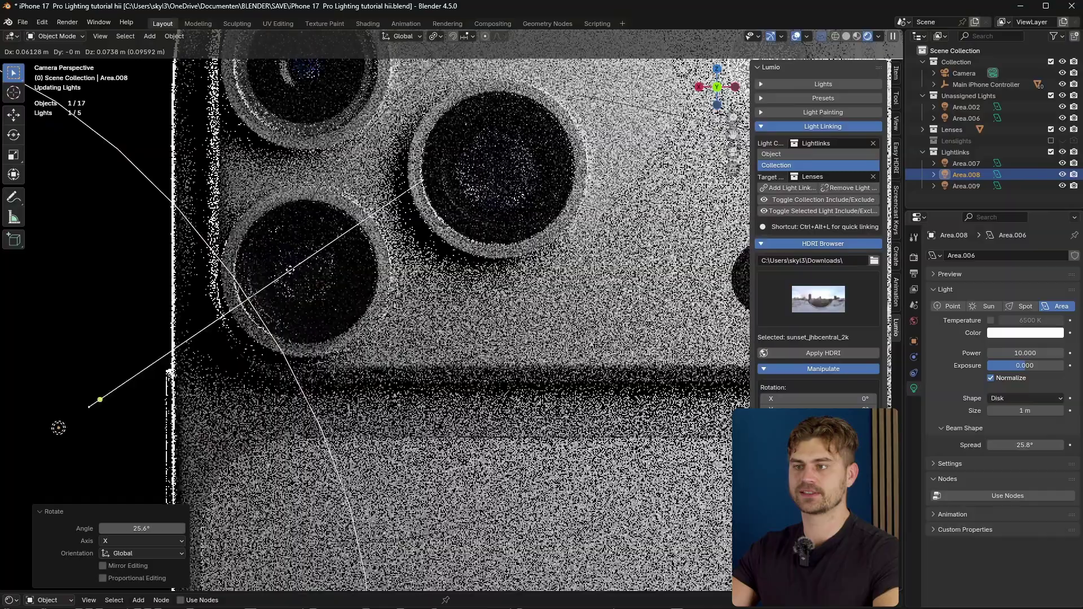
pyautogui.click(276, 258)
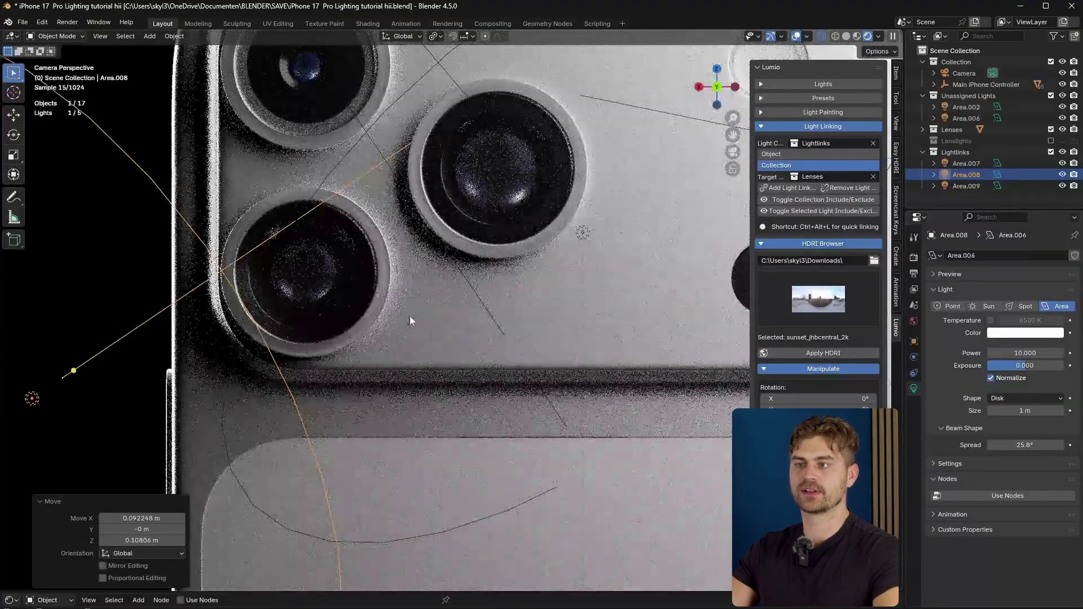
pyautogui.scroll(-5, 366, 355)
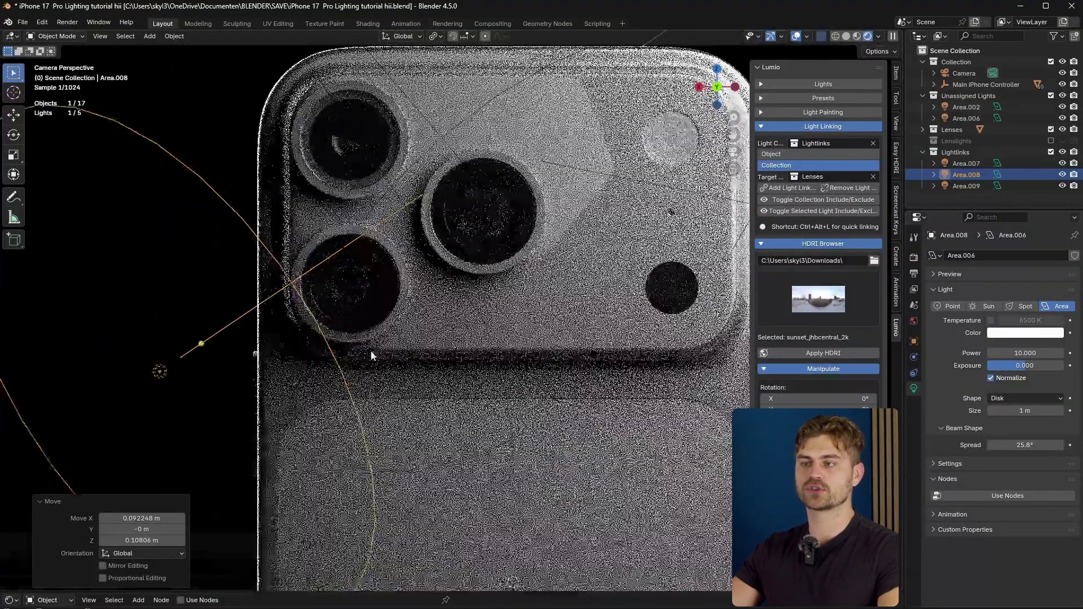
pyautogui.press('s')
pyautogui.press('x')
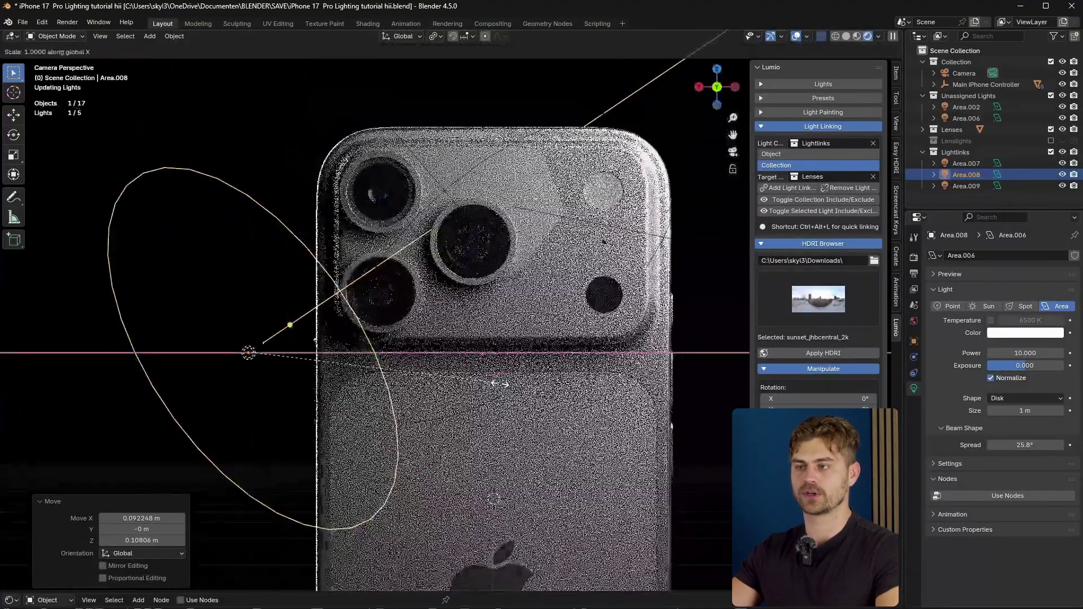
pyautogui.press('x')
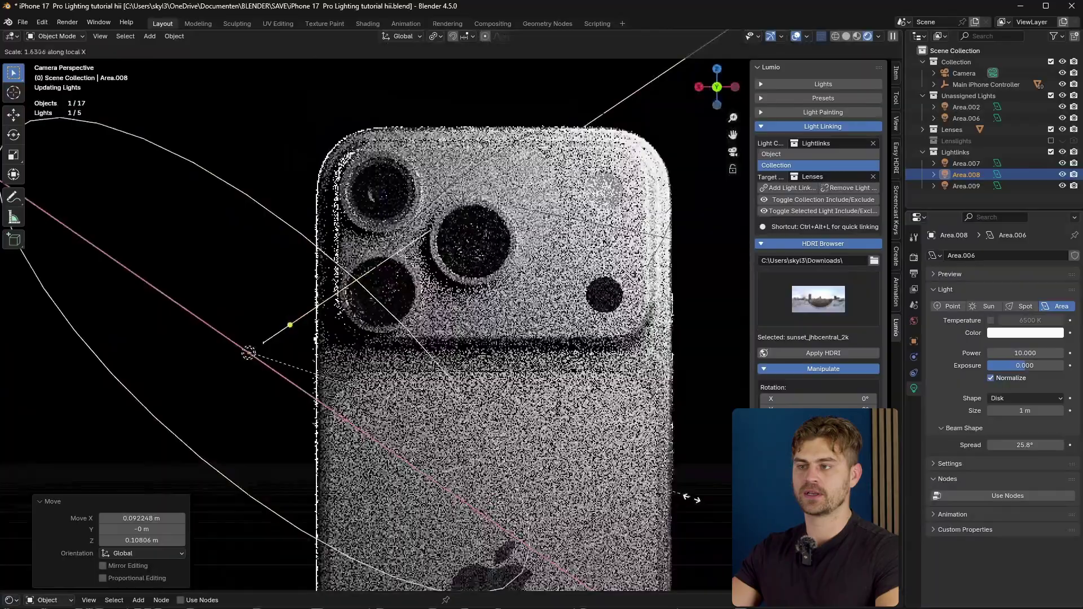
pyautogui.click(822, 555)
# Step: Shift the stretched light about 0.05 m in X and 0.09 m in Z, and rotate it 6.47° around the view axis
pyautogui.press('r')
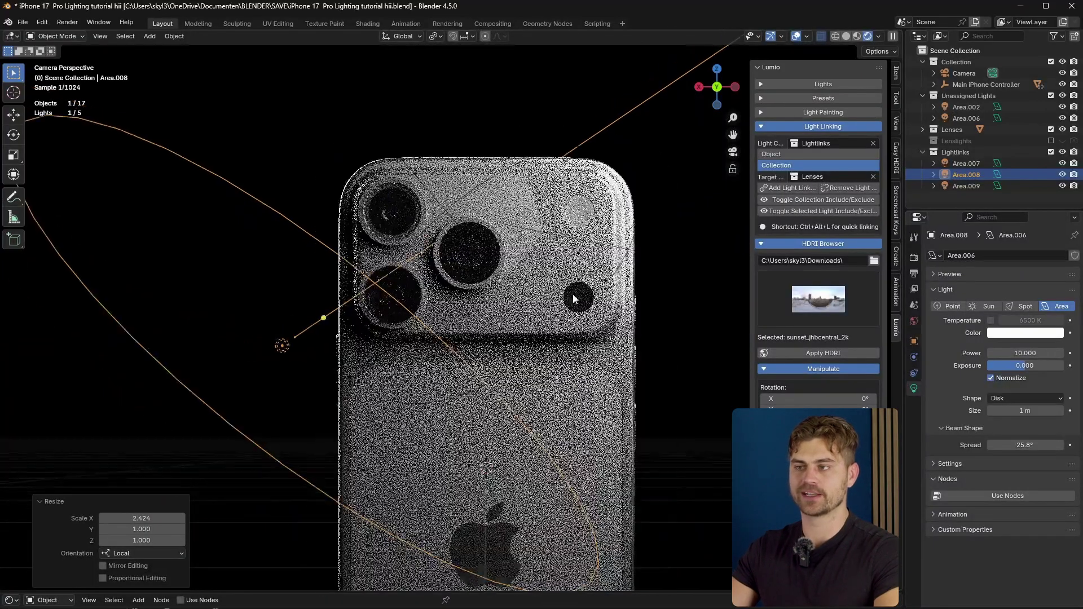
pyautogui.click(531, 337)
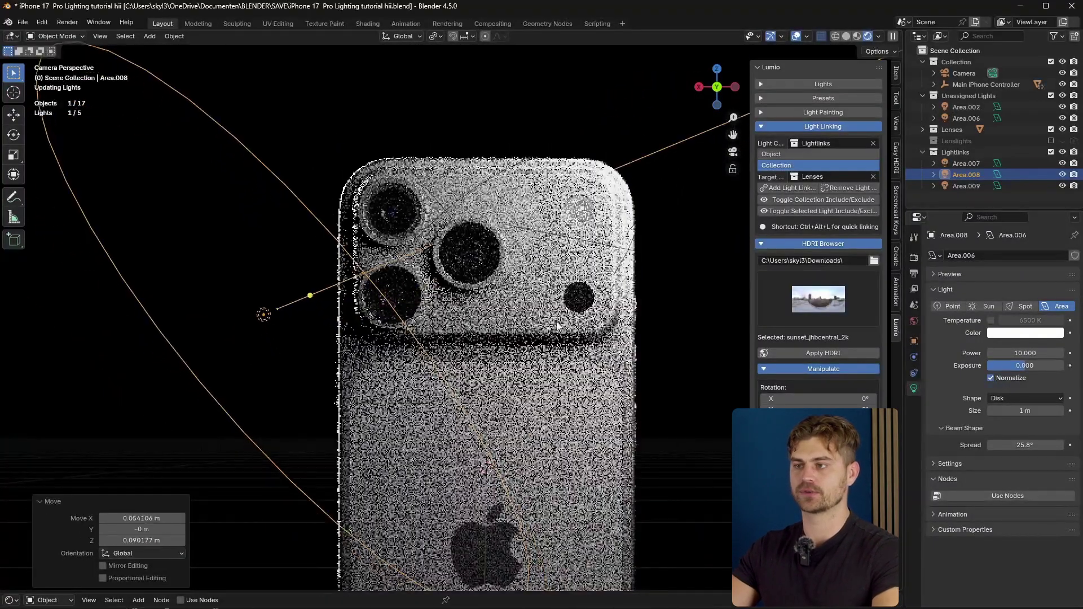
pyautogui.scroll(4, 513, 330)
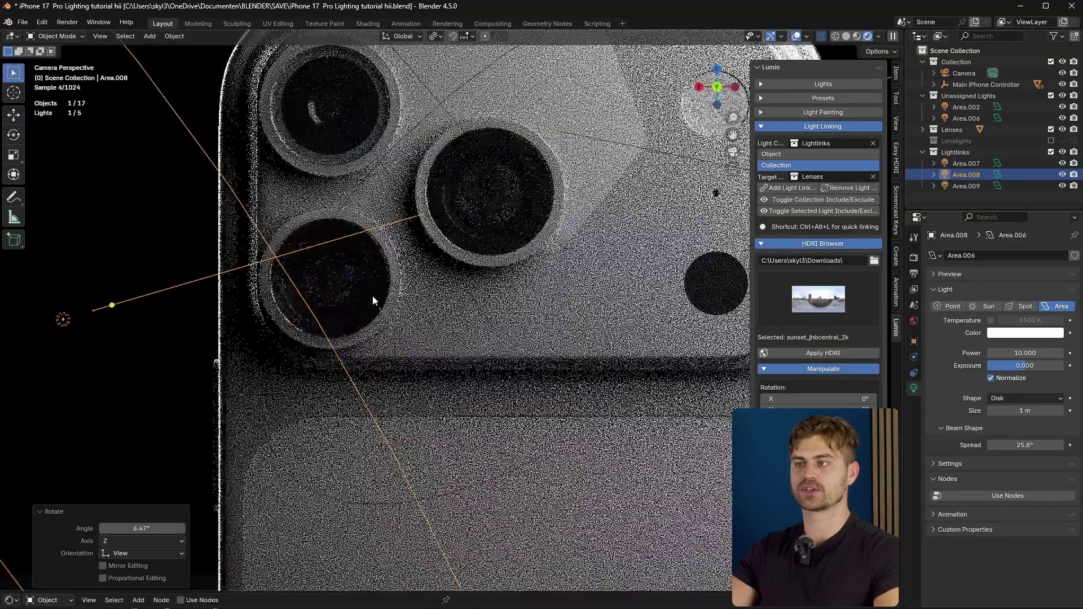
pyautogui.scroll(1, 394, 304)
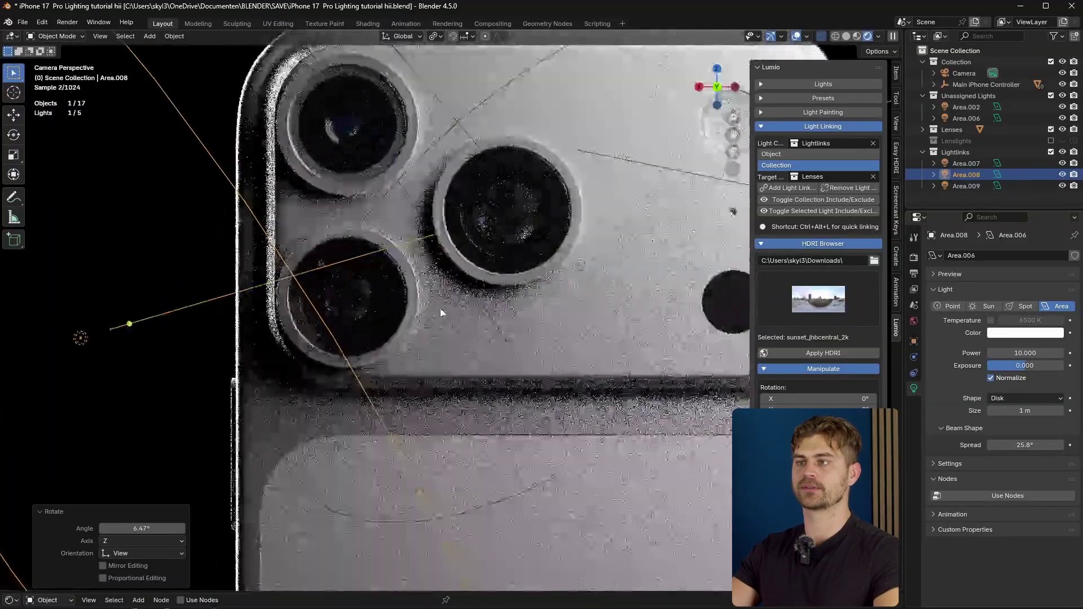
# Step: Save the file and raise the stretched light's exposure to about 1.304
pyautogui.hotkey('ctrl', 's')
pyautogui.moveTo(1022, 370); pyautogui.dragTo(1037, 369)
pyautogui.scroll(-4, 378, 181)
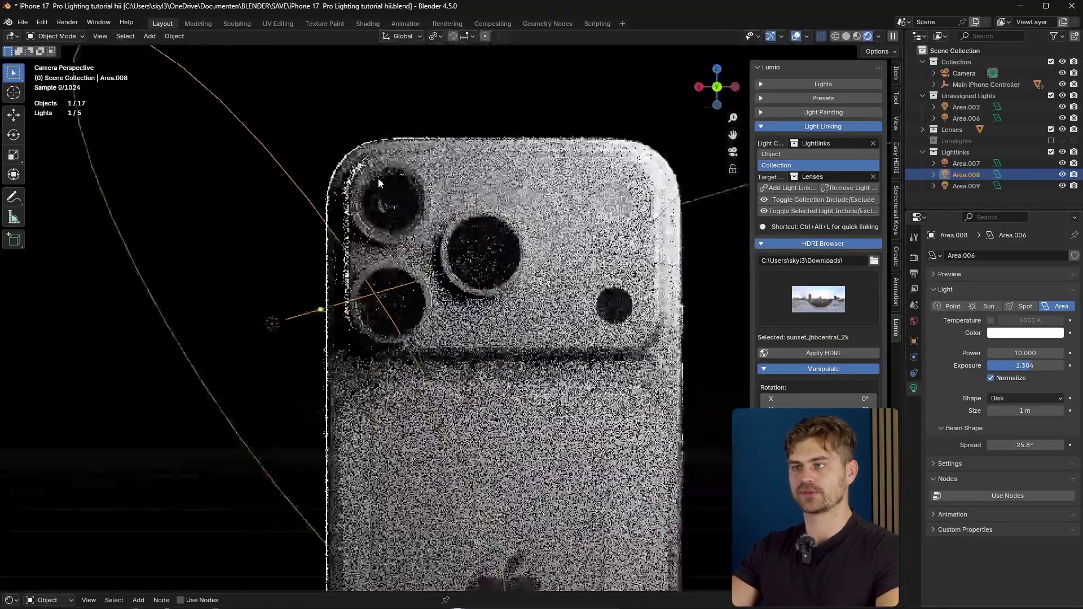
pyautogui.scroll(-5, 379, 181)
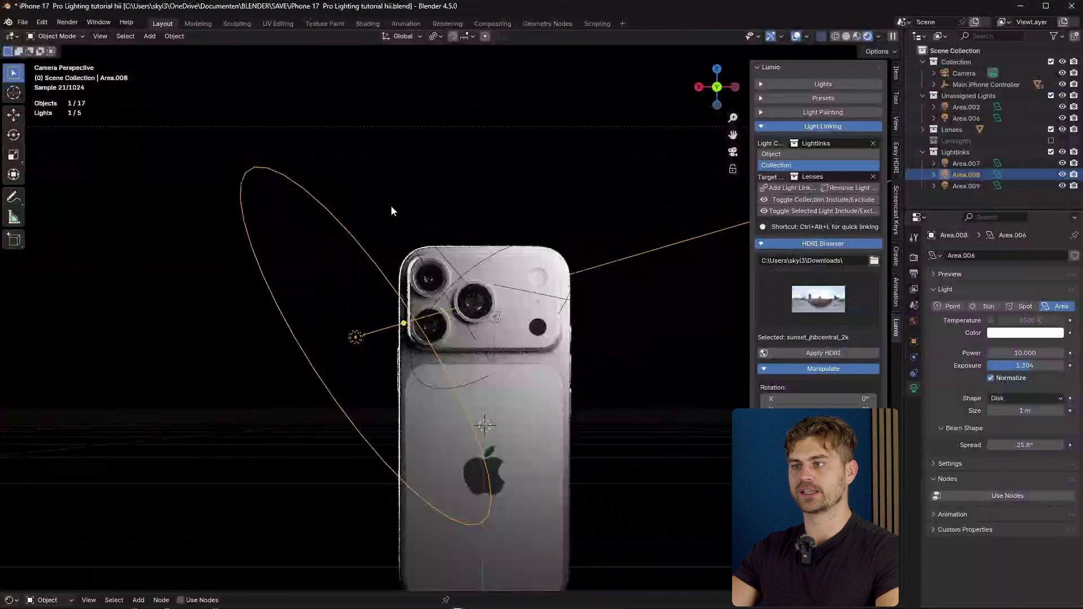
# Step: Set the linked light above the phone to Disk and stretch it about 2.15 times along its local X
pyautogui.click(382, 182)
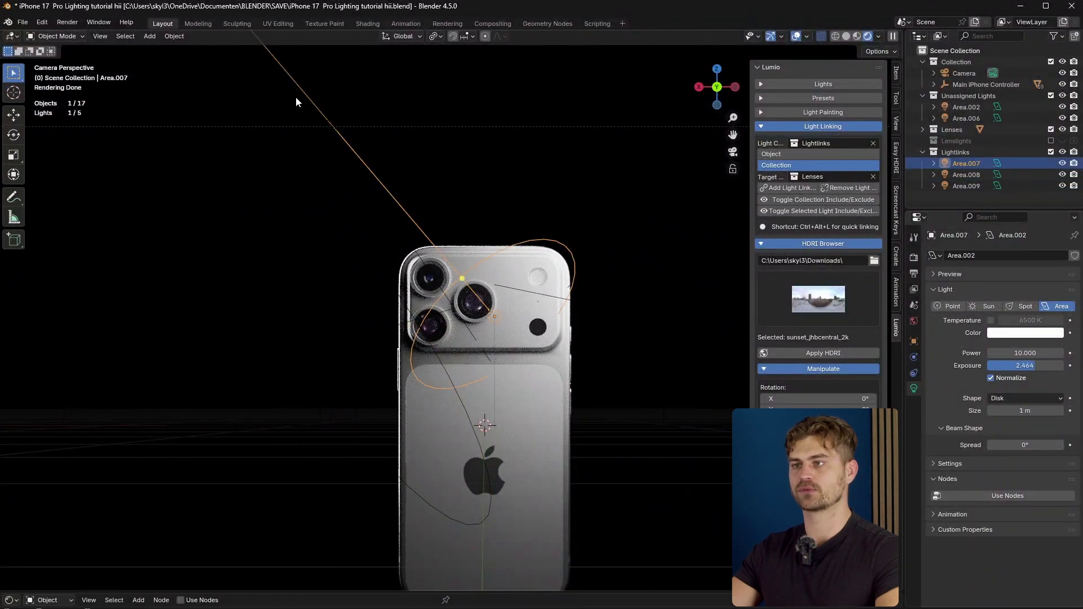
pyautogui.press('a')
pyautogui.click(299, 144)
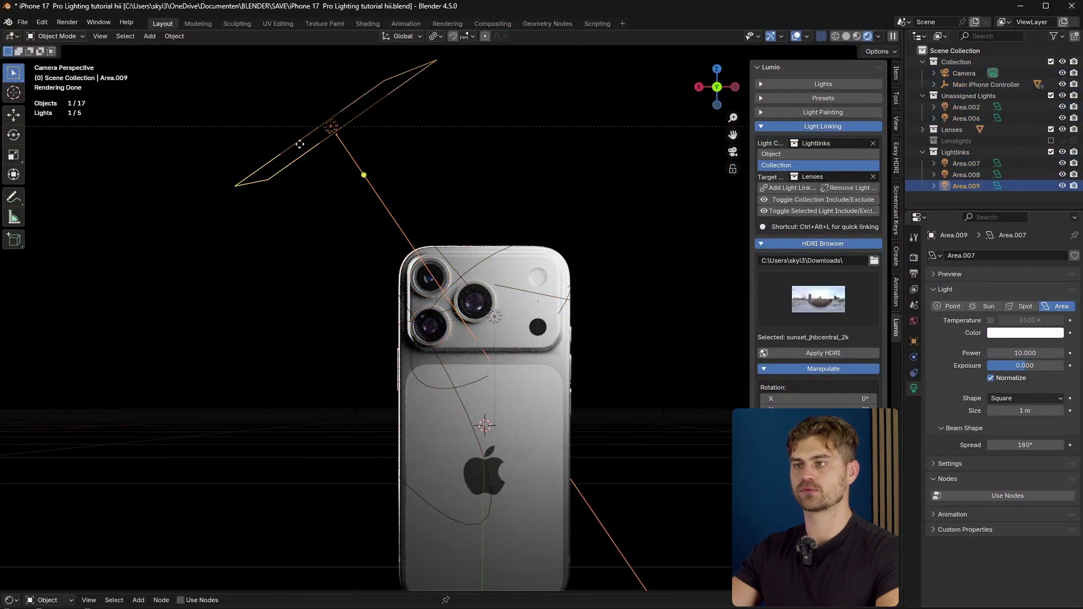
pyautogui.click(1024, 398)
pyautogui.click(1021, 437)
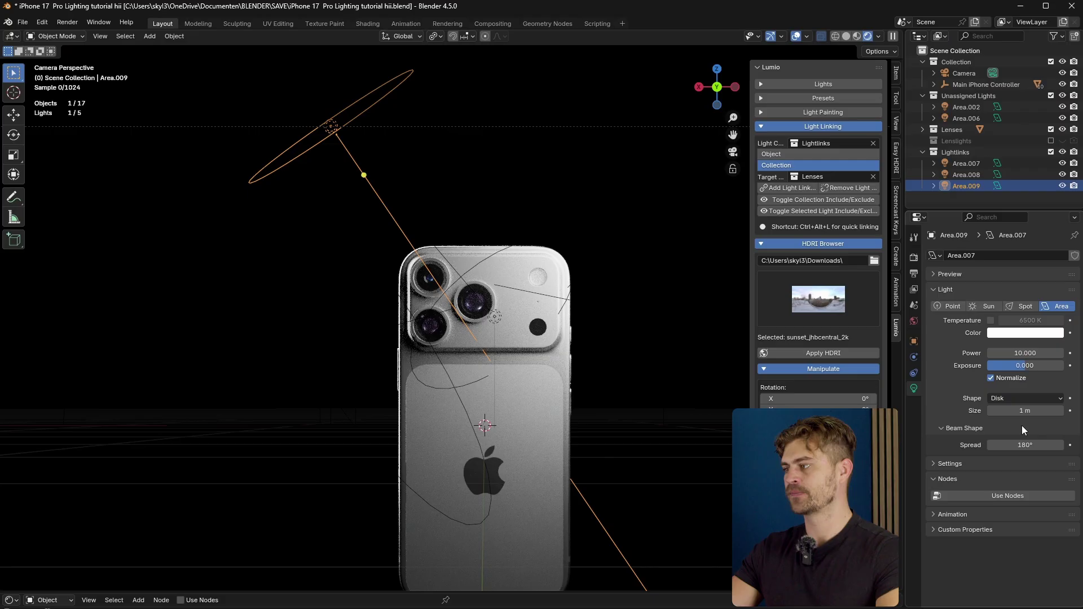
pyautogui.press('s')
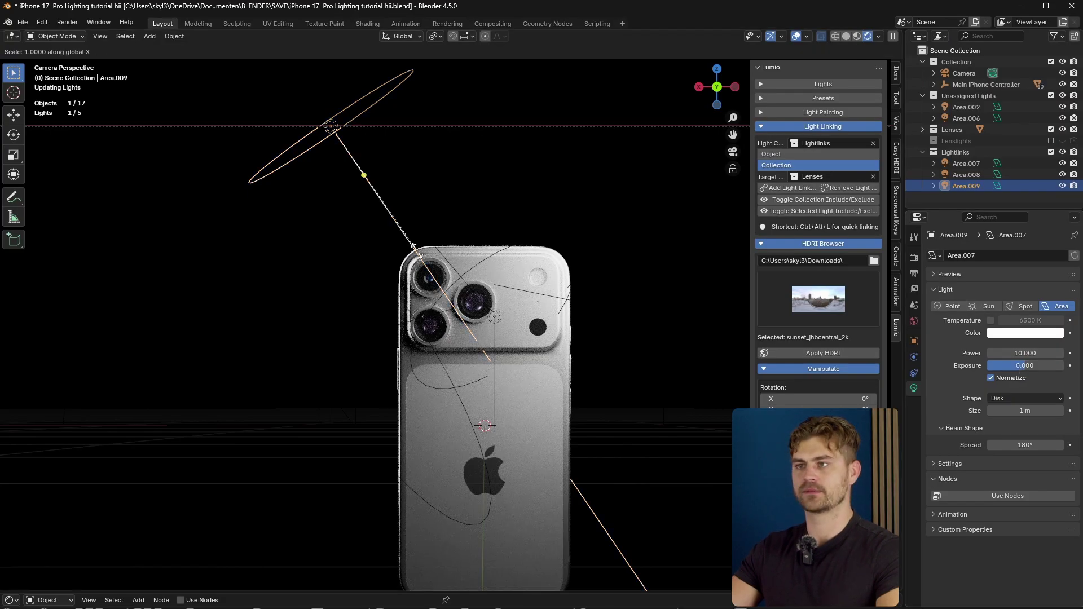
pyautogui.press('x')
pyautogui.press('x')
pyautogui.click(620, 278)
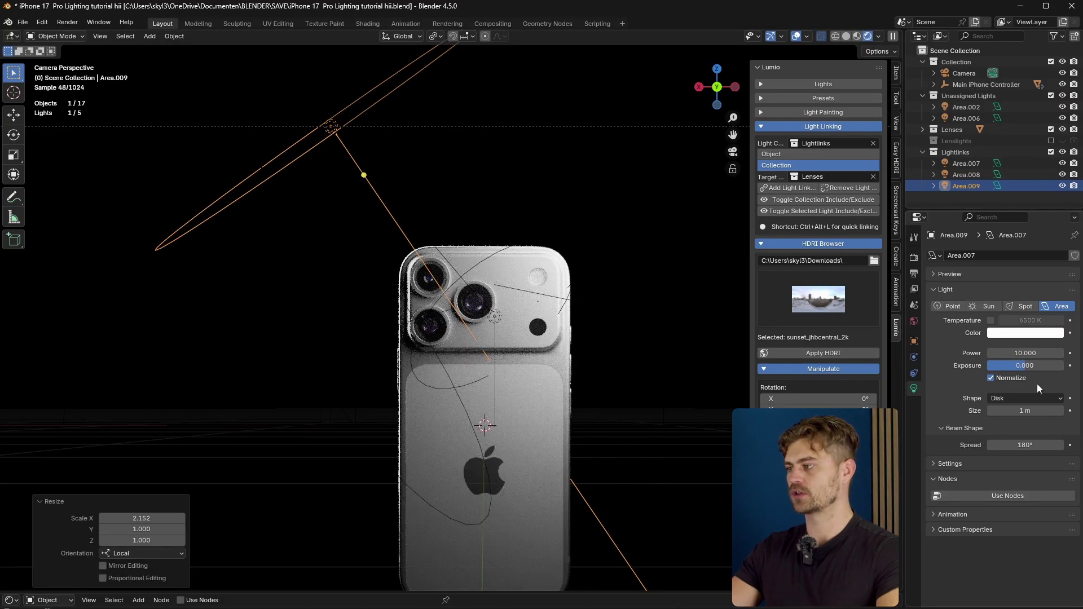
# Step: Set the upper linked light's size to 0.1 m, its spread to 10.8° and its exposure to about -1.014
pyautogui.moveTo(1024, 366); pyautogui.dragTo(1046, 366)
pyautogui.scroll(5, 508, 272)
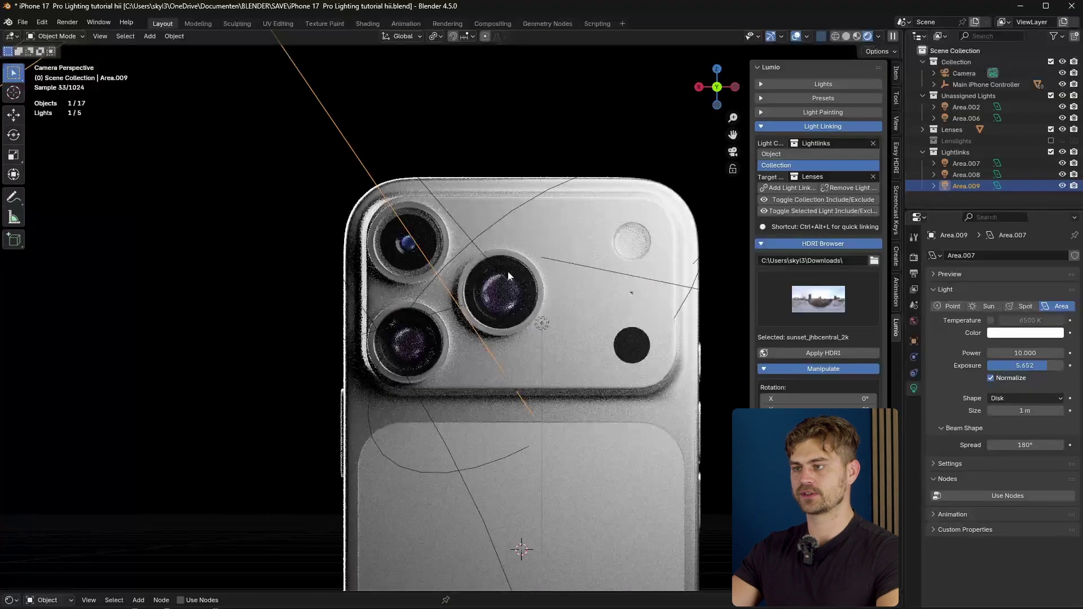
pyautogui.scroll(2, 501, 292)
pyautogui.keyDown('shift'); pyautogui.moveTo(546, 298); pyautogui.dragTo(527, 306, button='middle'); pyautogui.keyUp('shift')
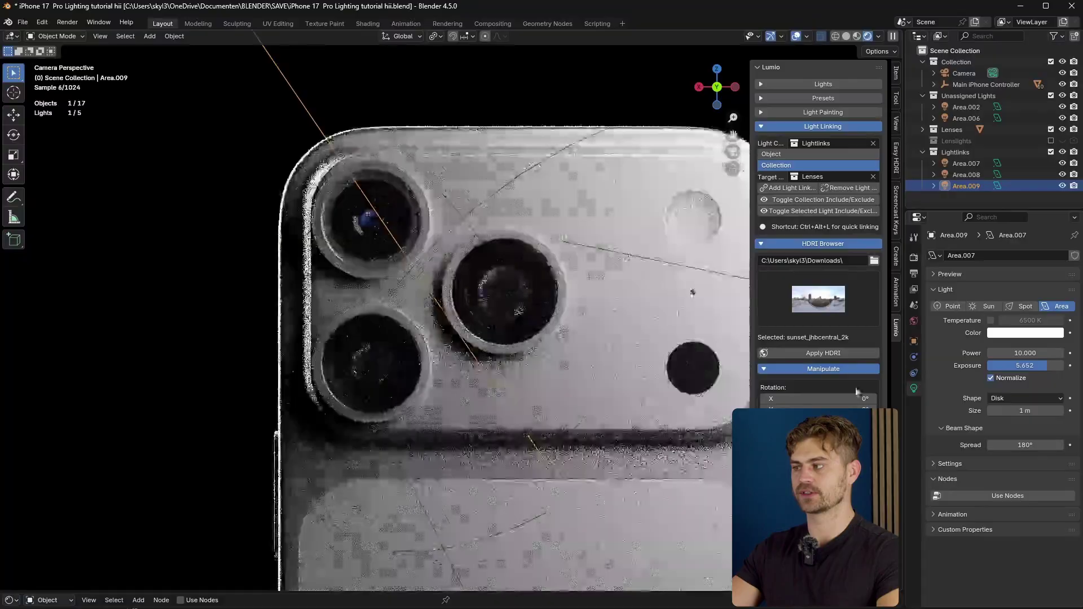
pyautogui.moveTo(1024, 410)
pyautogui.mouseDown()
pyautogui.moveTo(987, 411)
pyautogui.moveTo(1012, 411)
pyautogui.mouseUp()
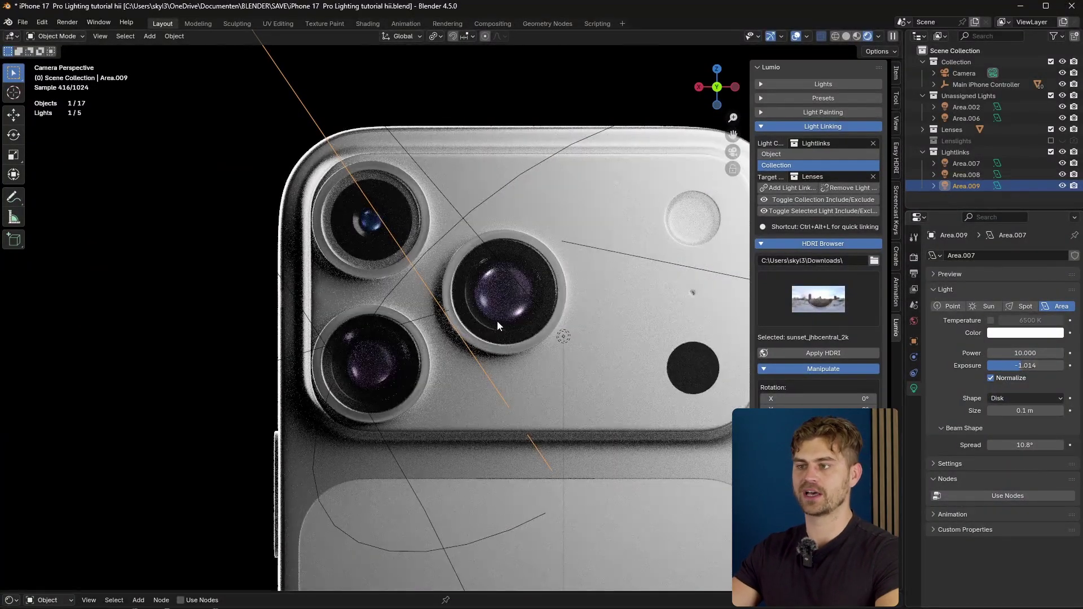
# Step: Lower the exposure of the linked light in front of the lenses to about 0.435 and give it the pinkish-red color #FF848A
pyautogui.scroll(-3, 546, 283)
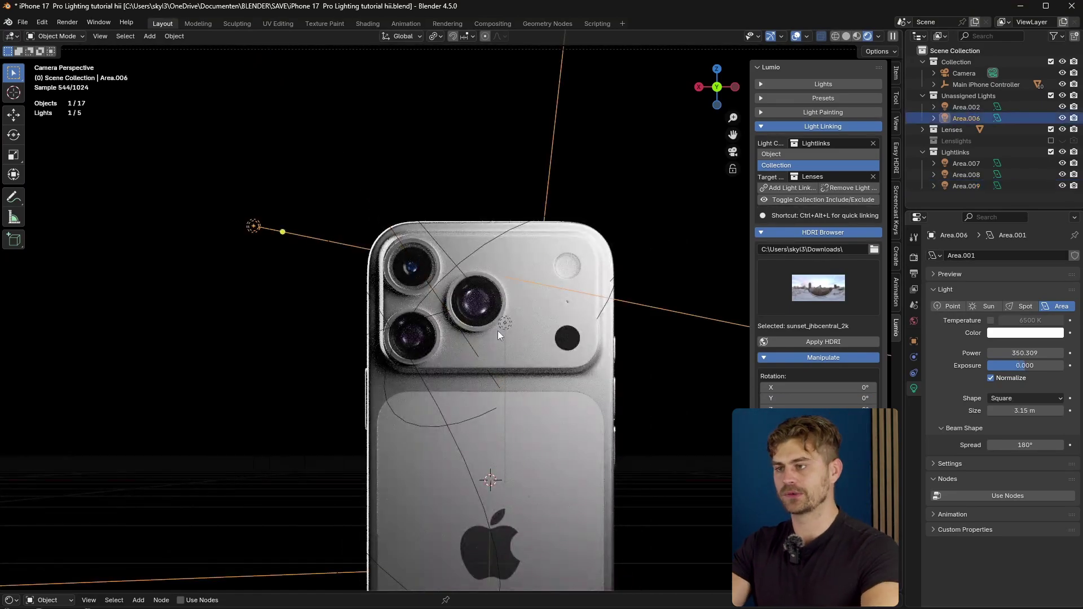
pyautogui.click(498, 328)
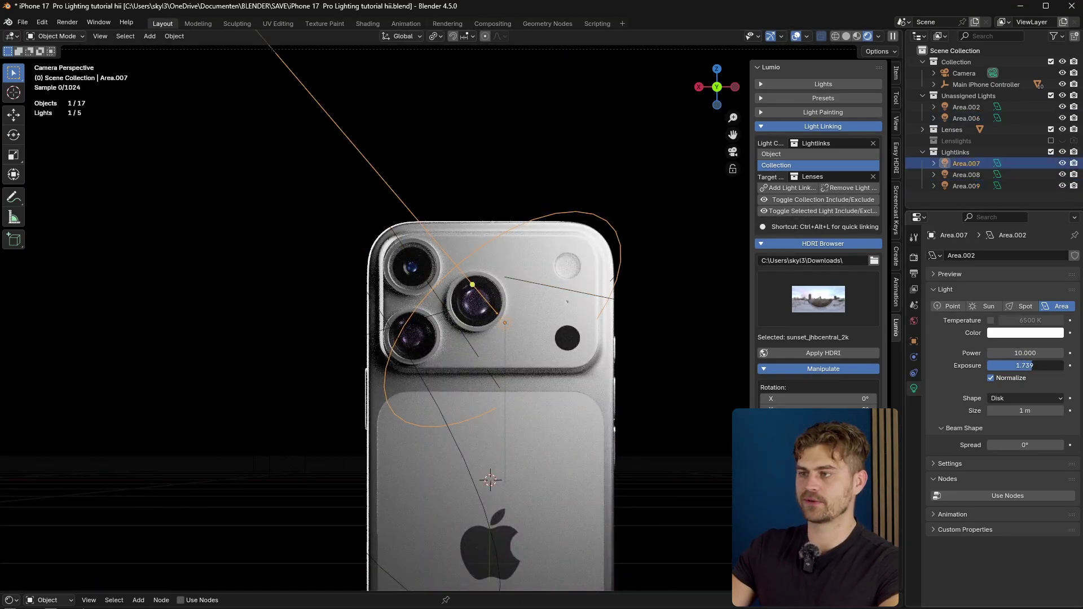
pyautogui.moveTo(1032, 365); pyautogui.dragTo(1027, 365)
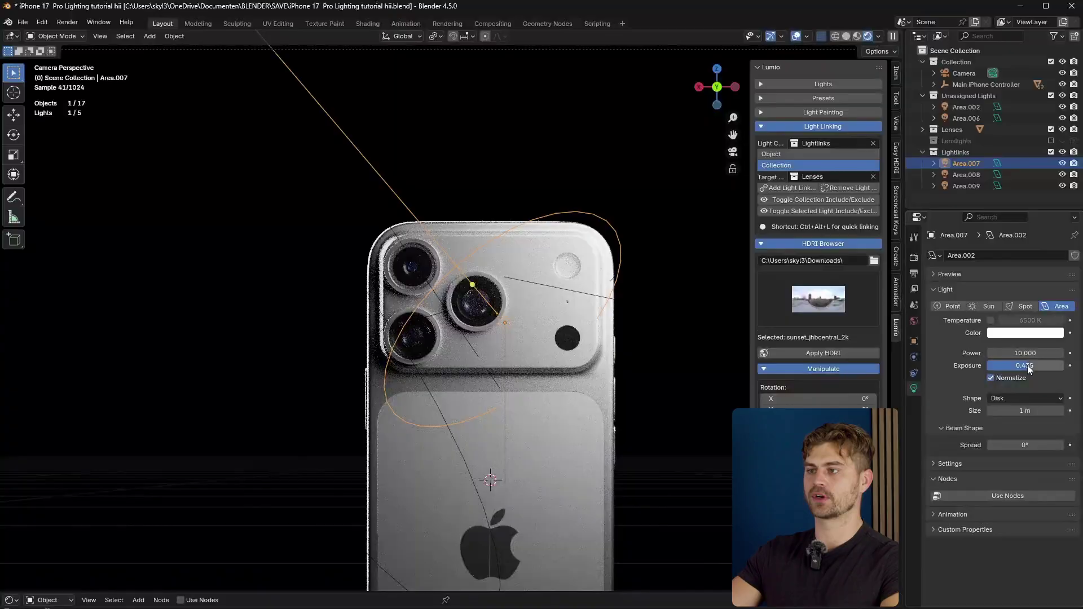
pyautogui.click(1029, 334)
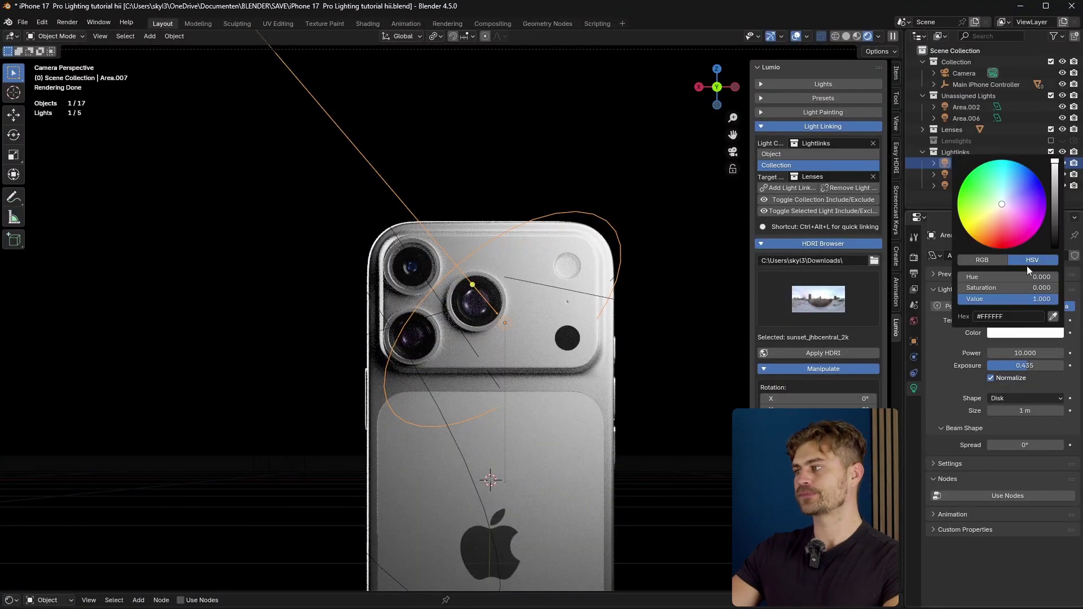
pyautogui.moveTo(1008, 227)
pyautogui.mouseDown()
pyautogui.moveTo(1004, 235)
pyautogui.moveTo(1003, 225)
pyautogui.mouseUp()
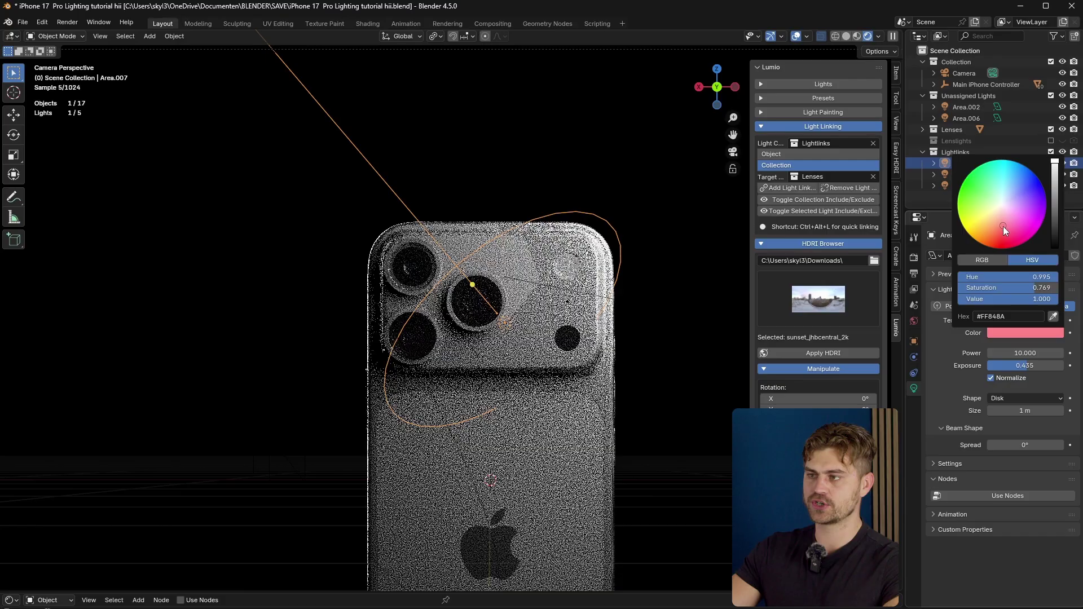
# Step: Give the linked light left of the phone a light blue color
pyautogui.click(336, 324)
pyautogui.press('a')
pyautogui.click(320, 343)
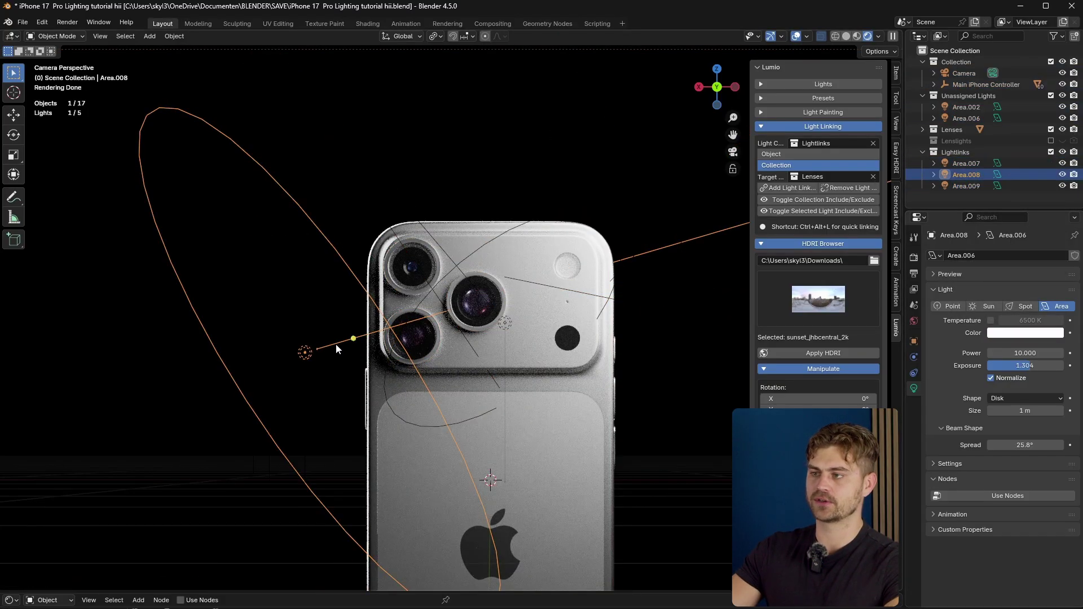
pyautogui.click(1026, 337)
pyautogui.moveTo(1017, 193); pyautogui.dragTo(1015, 189)
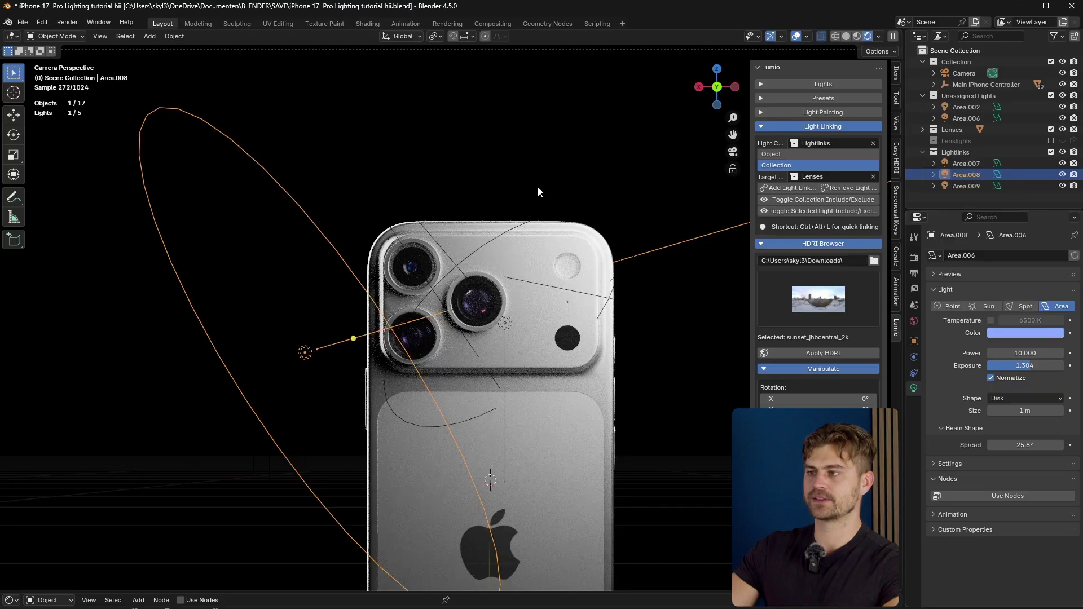
# Step: Tint the small linked light above the phone a very pale pinkish purple
pyautogui.scroll(-1, 373, 184)
pyautogui.click(377, 164)
pyautogui.click(378, 172)
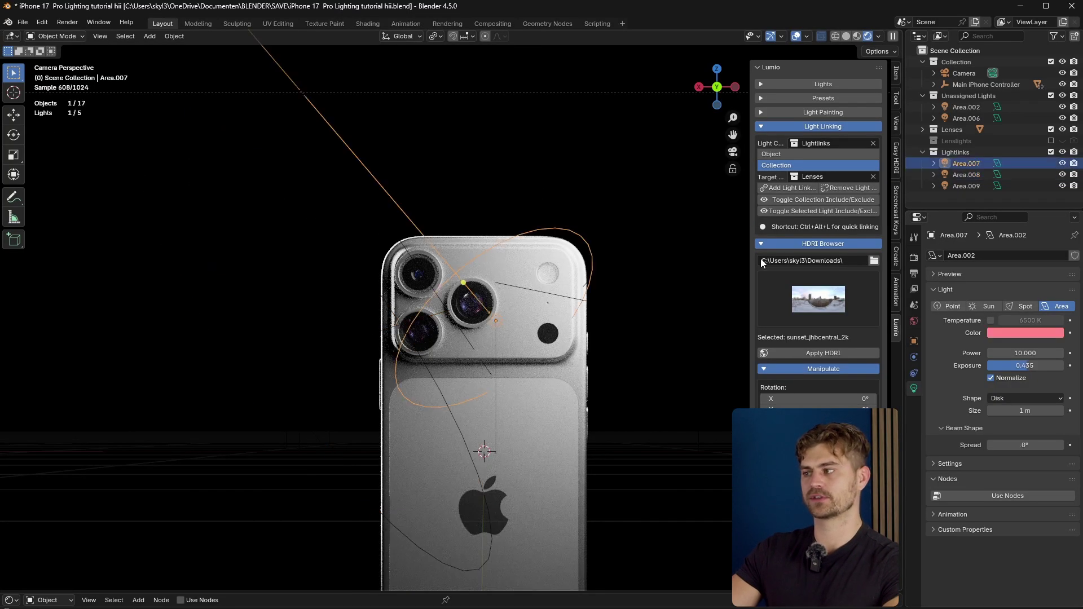
pyautogui.hotkey('ctrl', 'z')
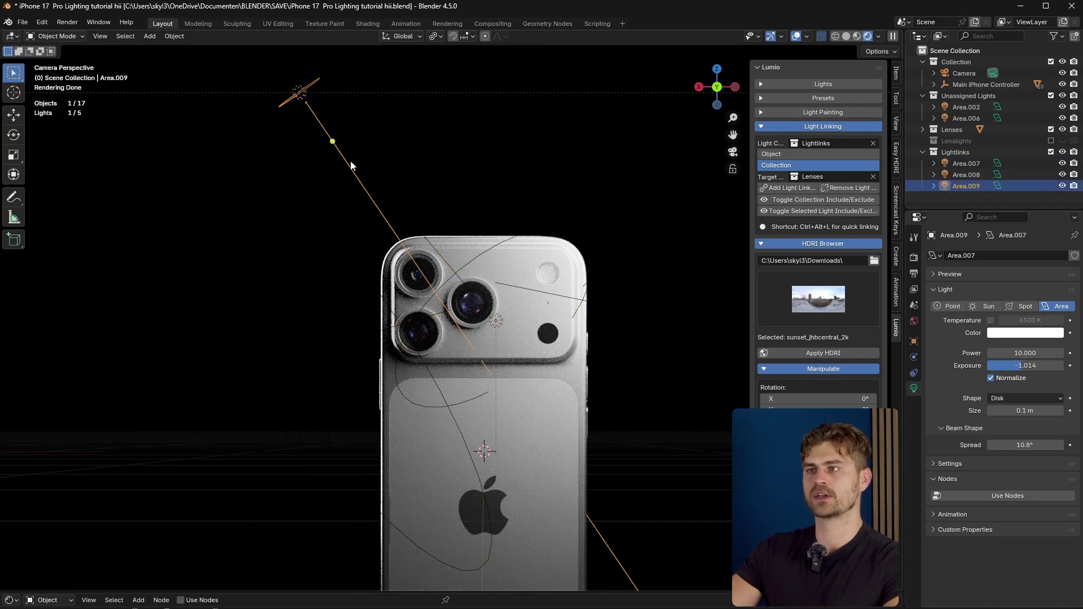
pyautogui.scroll(1, 350, 163)
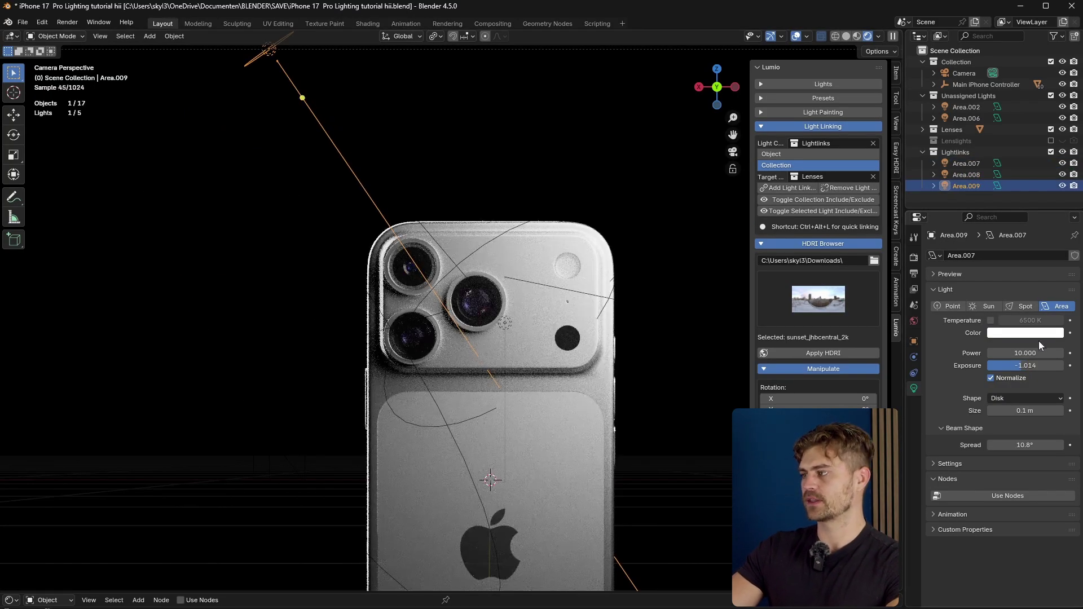
pyautogui.click(1033, 333)
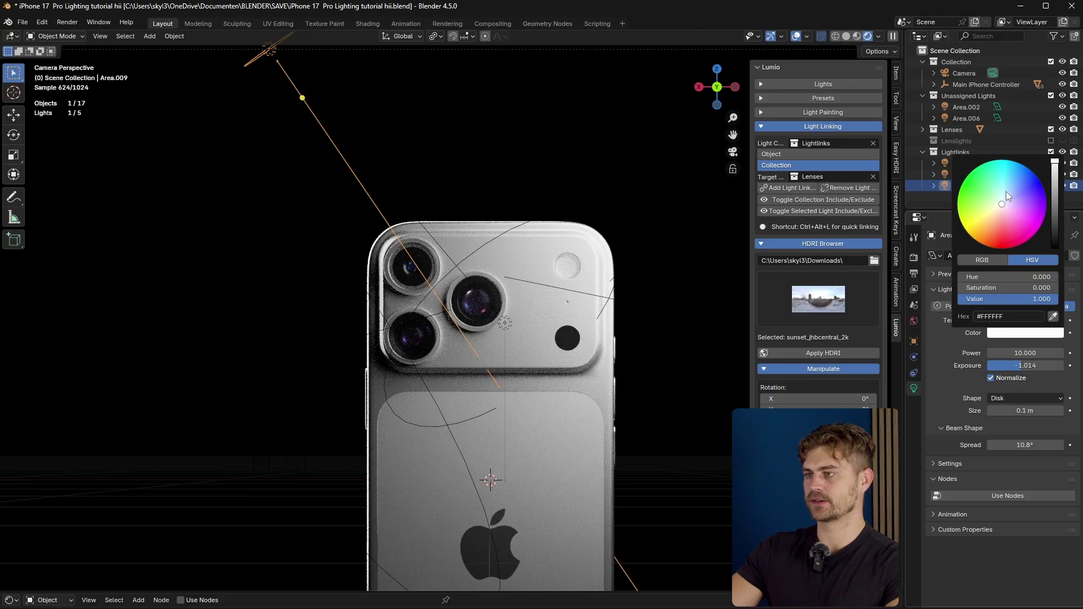
pyautogui.click(1012, 191)
pyautogui.click(1013, 204)
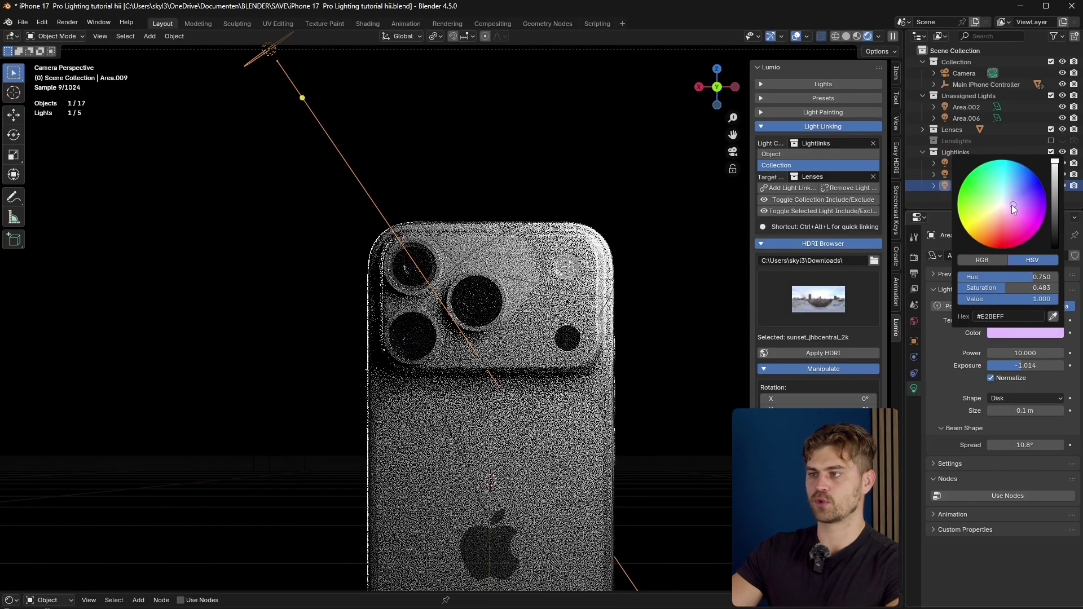
pyautogui.click(1006, 204)
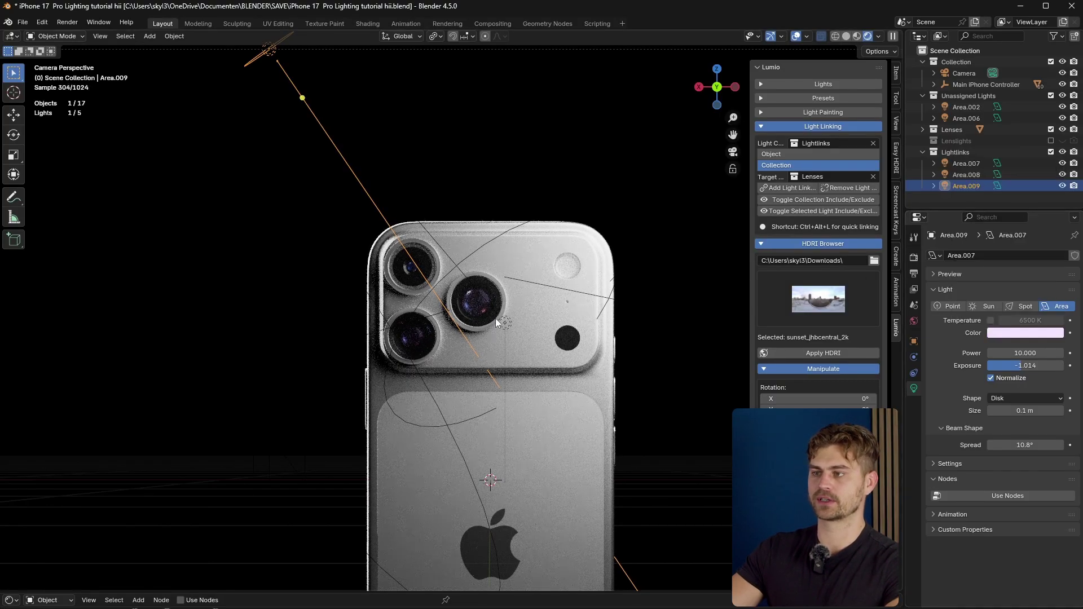
# Step: Check the lens reflections up close, select the phone's main casing and save the project file
pyautogui.scroll(3, 497, 314)
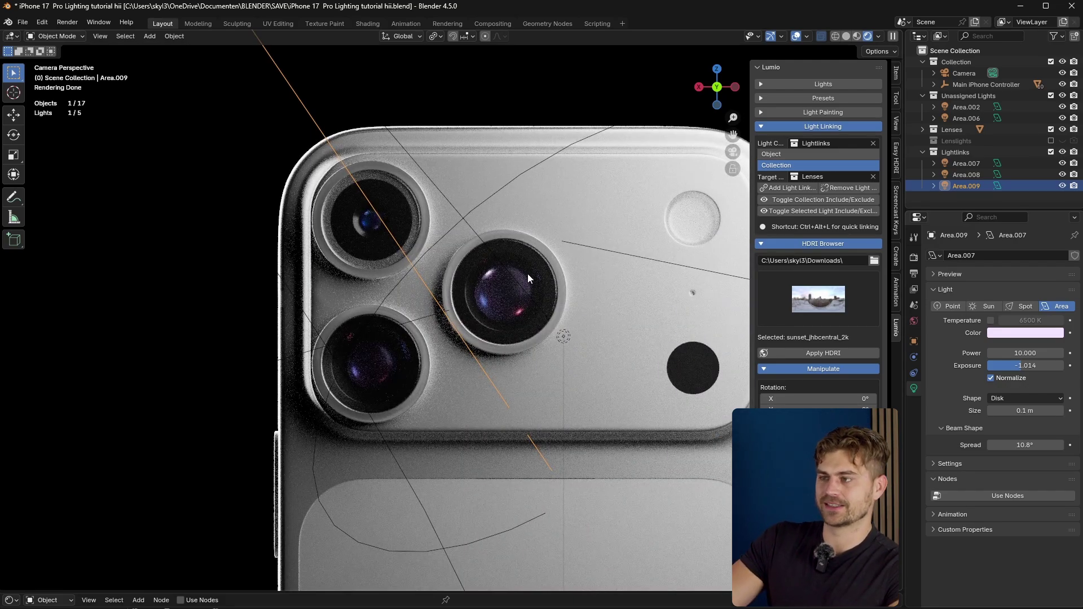
pyautogui.scroll(-3, 526, 273)
pyautogui.click(655, 189)
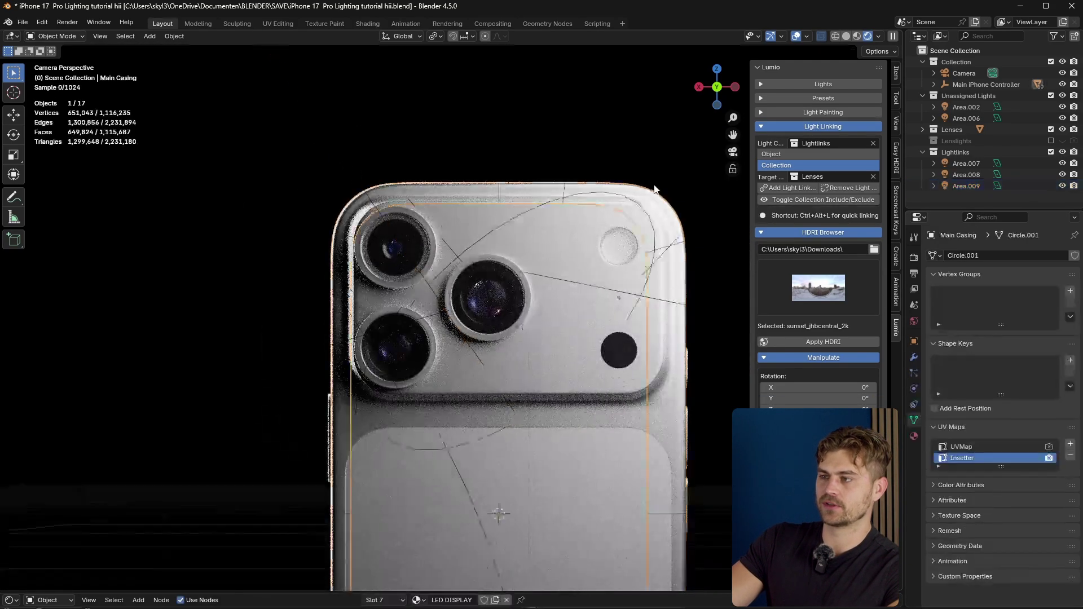
pyautogui.scroll(-3, 705, 357)
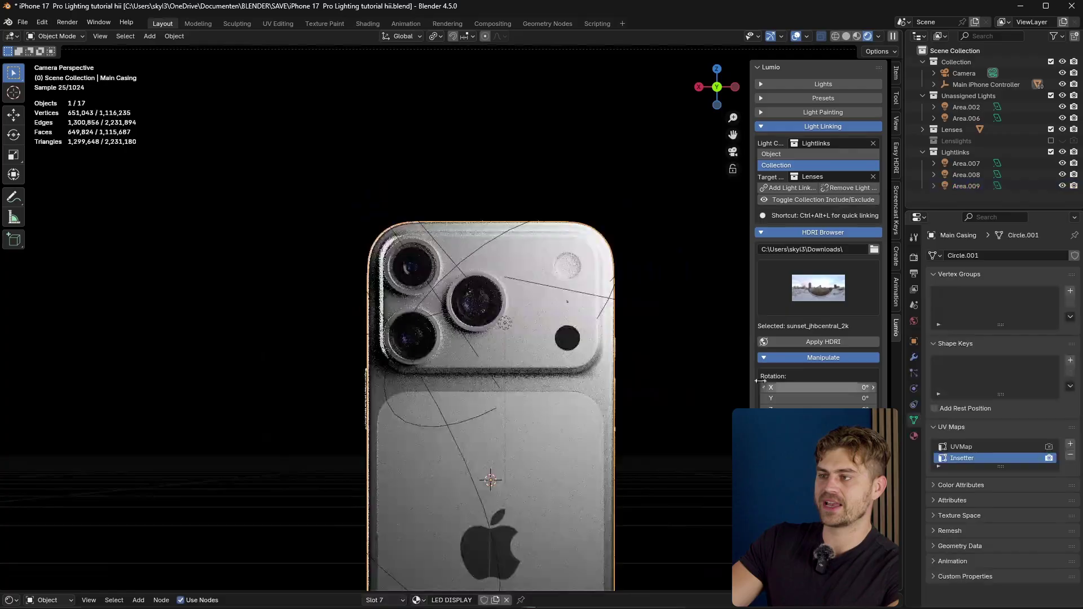
pyautogui.hotkey('ctrl', 's')
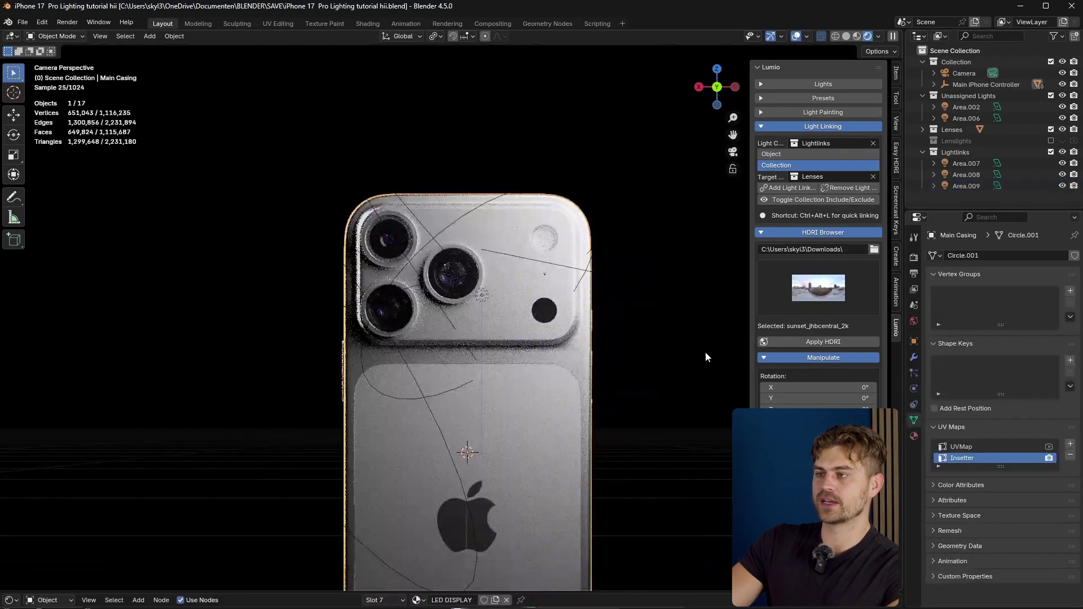
# Step: Expose the camera lenses' material nodes, lower the hue/saturation node's Value to 0.010 and hide the viewport overlays
pyautogui.click(456, 280)
pyautogui.moveTo(627, 593); pyautogui.dragTo(627, 388)
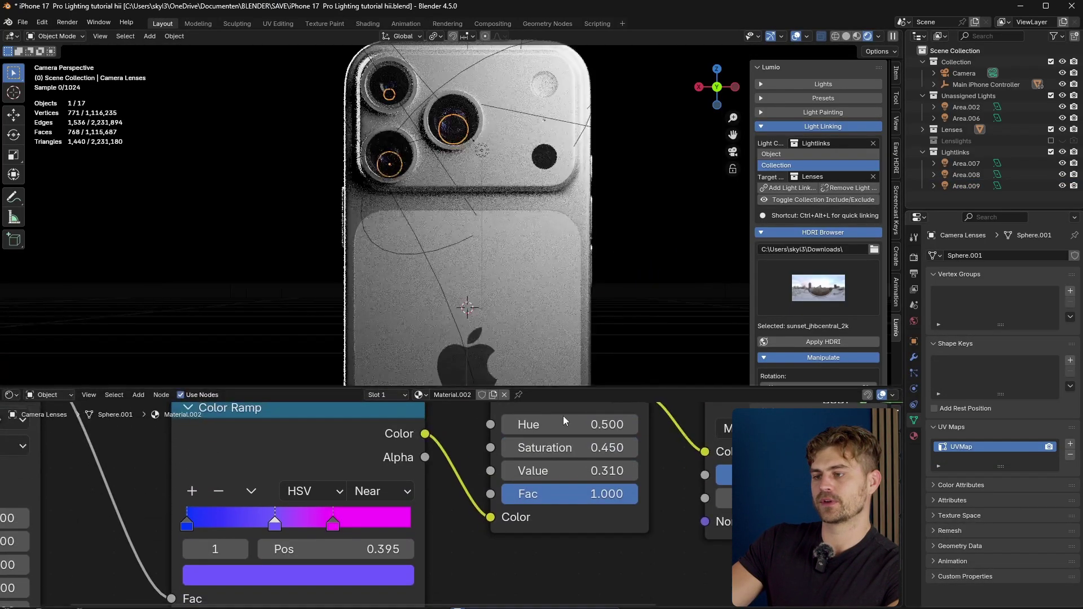
pyautogui.scroll(-2, 496, 479)
pyautogui.moveTo(569, 479); pyautogui.dragTo(549, 478)
pyautogui.scroll(2, 510, 110)
pyautogui.scroll(4, 511, 109)
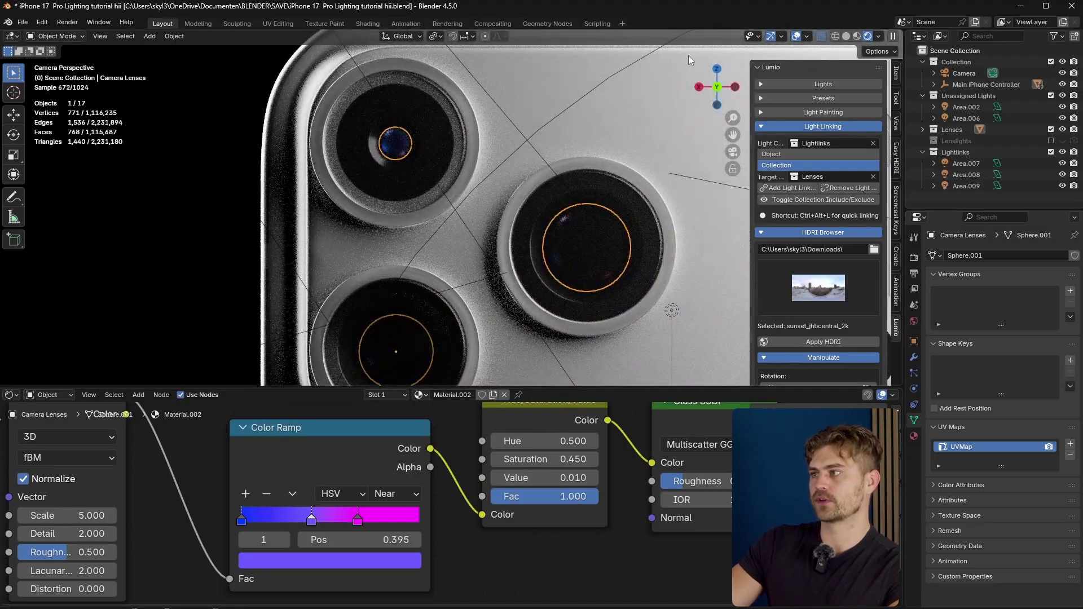
pyautogui.click(796, 37)
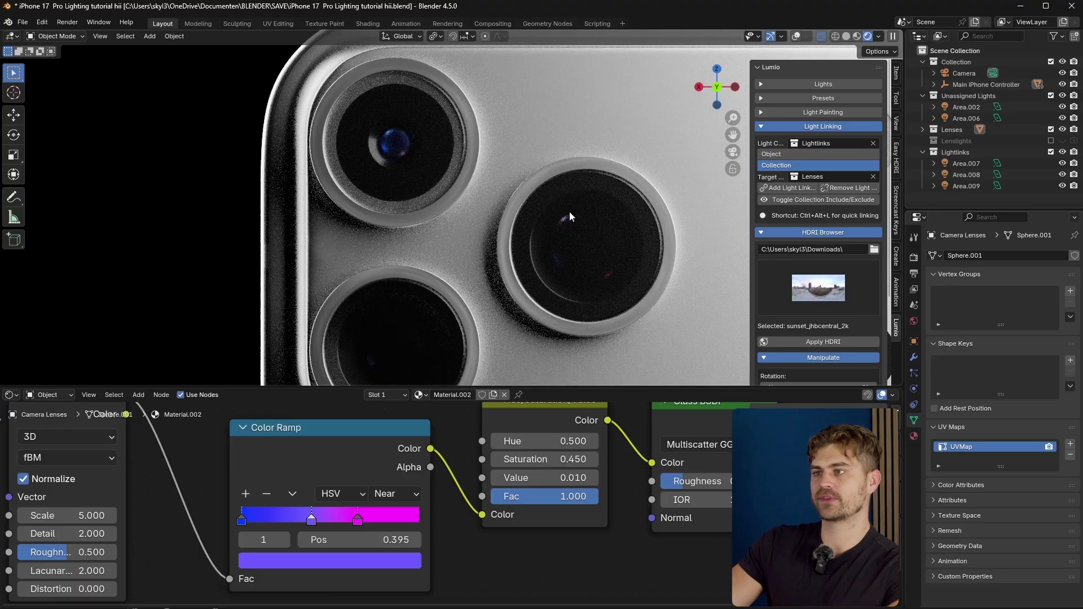
# Step: Raise the lens material's hue/saturation Value to 0.180 and save the file
pyautogui.moveTo(564, 478); pyautogui.dragTo(590, 478)
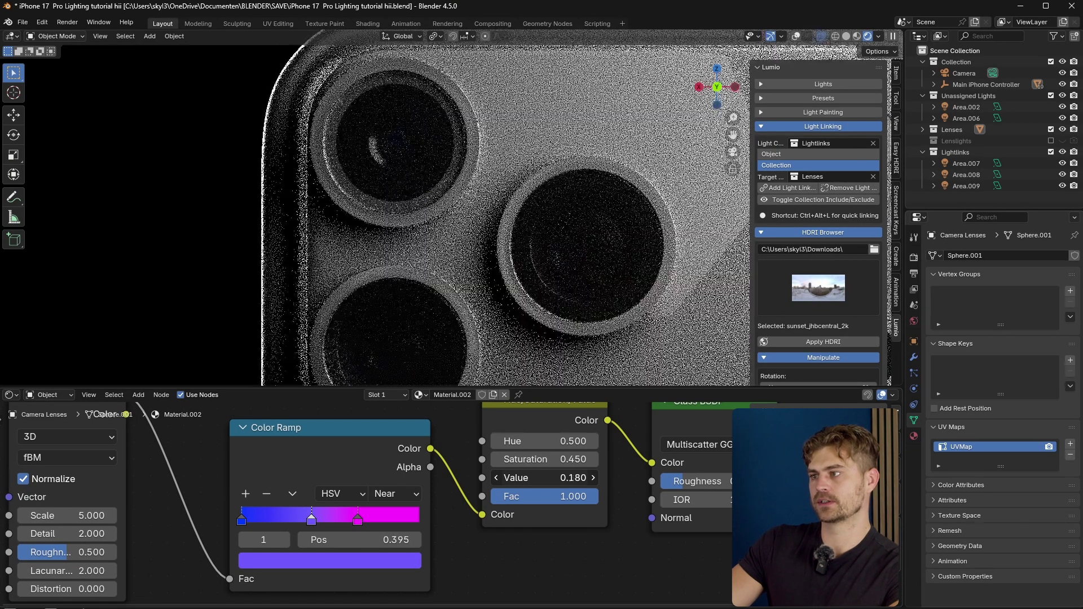
pyautogui.scroll(-6, 587, 283)
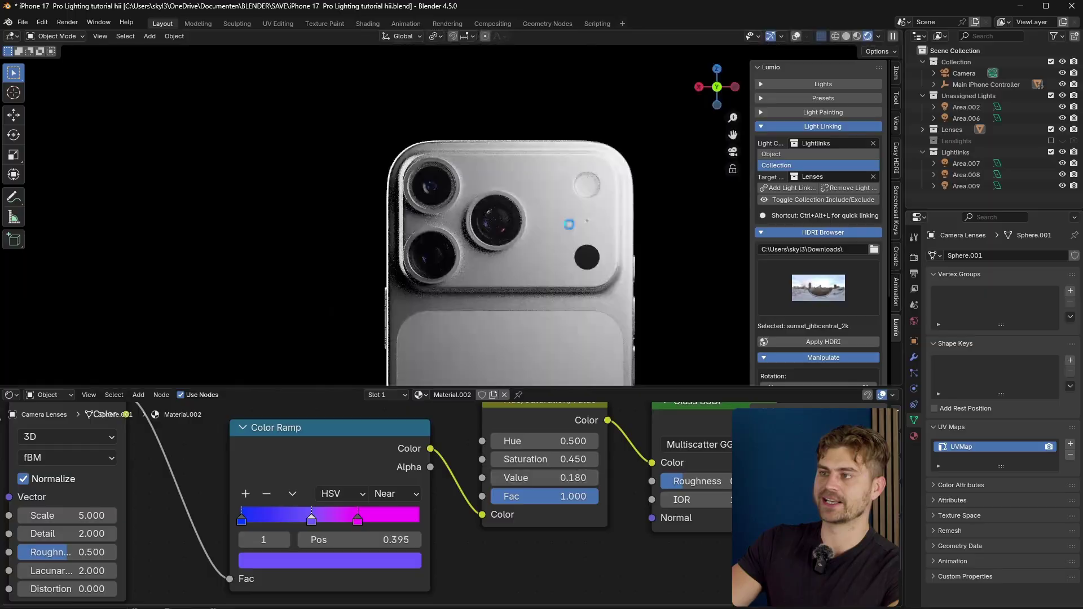
pyautogui.hotkey('ctrl', 's')
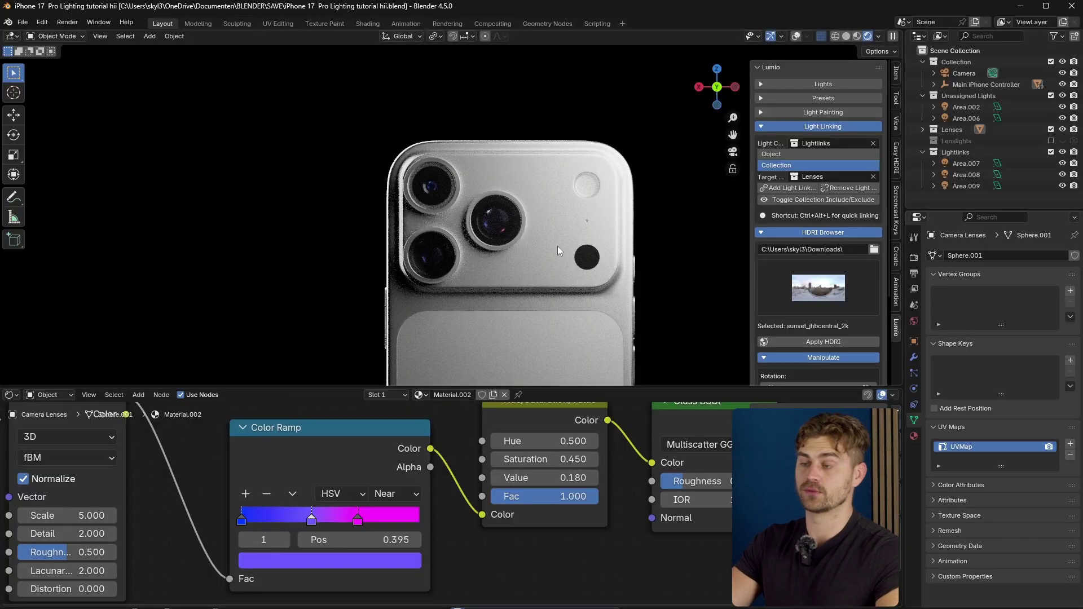
# Step: Shrink the node editor to give the phone more room and raise the HDRI environment strength to 0.055
pyautogui.keyDown('shift'); pyautogui.moveTo(557, 247); pyautogui.dragTo(550, 237, button='middle'); pyautogui.keyUp('shift')
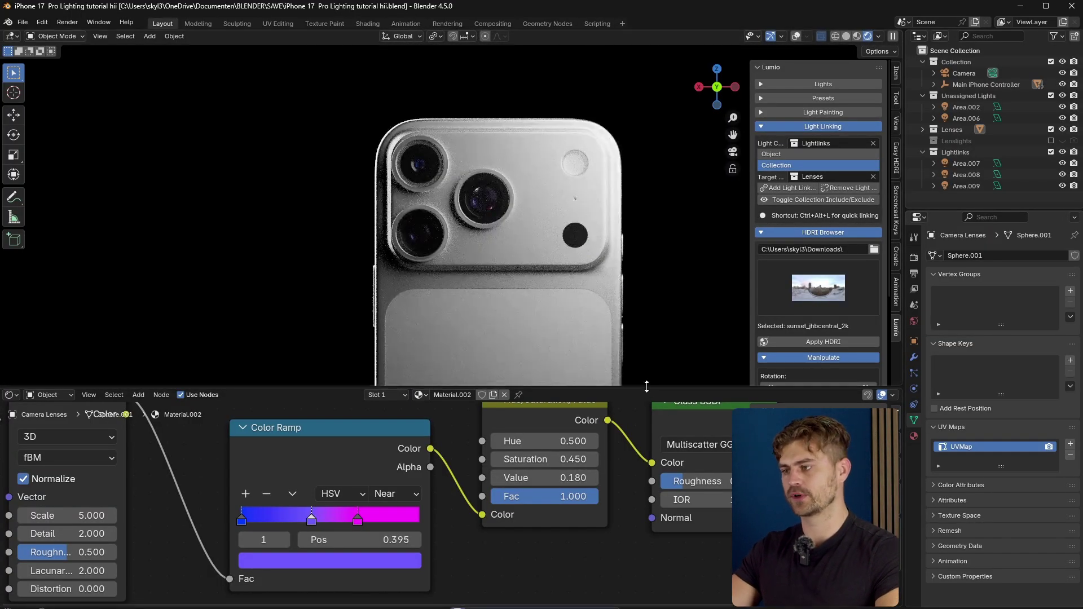
pyautogui.moveTo(647, 386); pyautogui.dragTo(645, 568)
pyautogui.scroll(-4, 640, 462)
pyautogui.scroll(2, 637, 429)
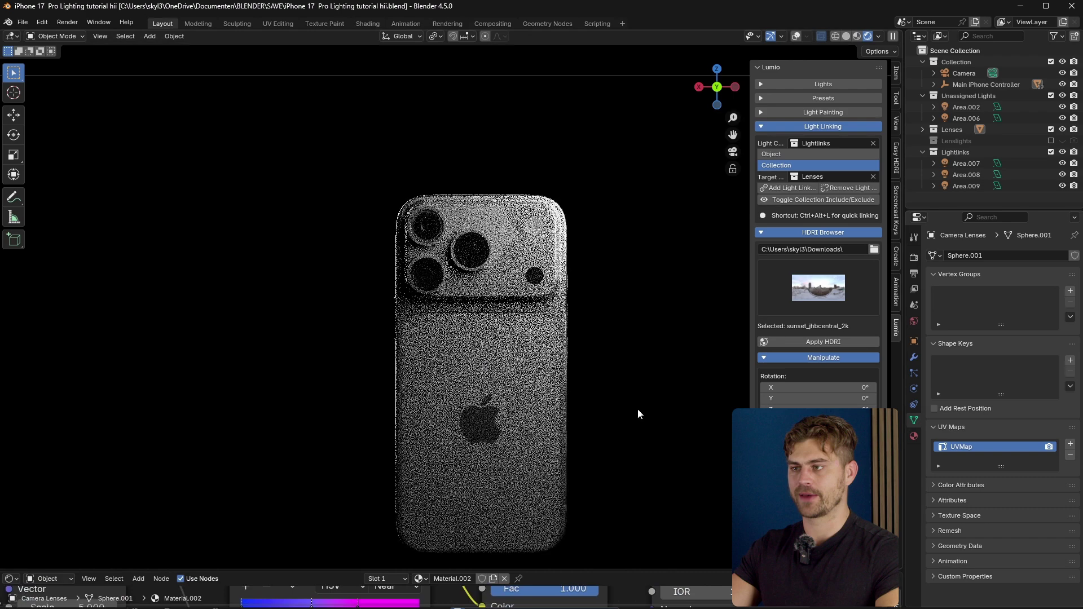
pyautogui.keyDown('shift'); pyautogui.moveTo(638, 418); pyautogui.dragTo(635, 407, button='middle'); pyautogui.keyUp('shift')
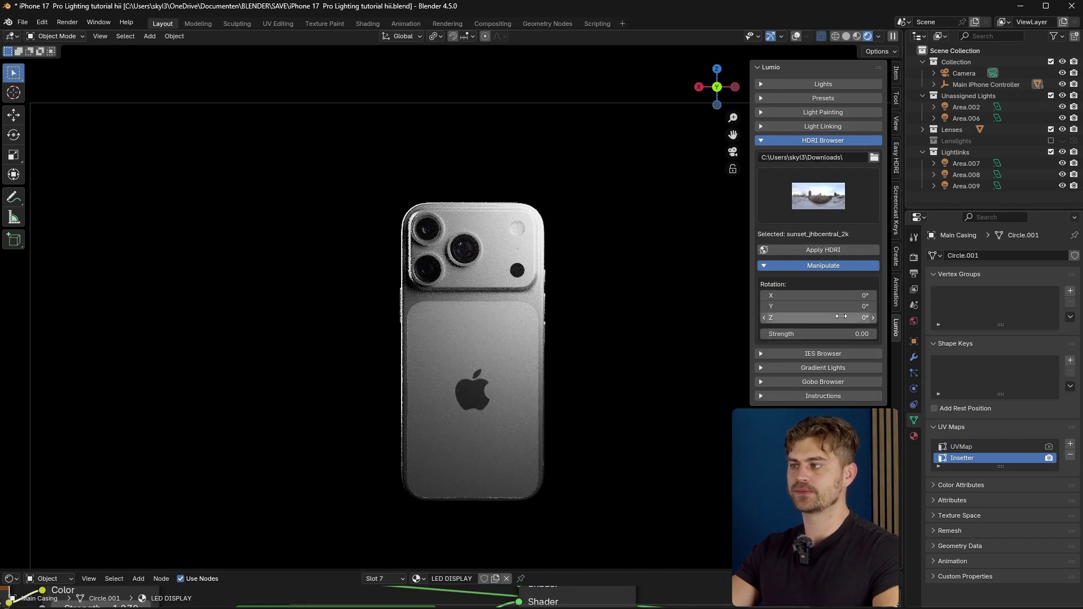
pyautogui.click(913, 320)
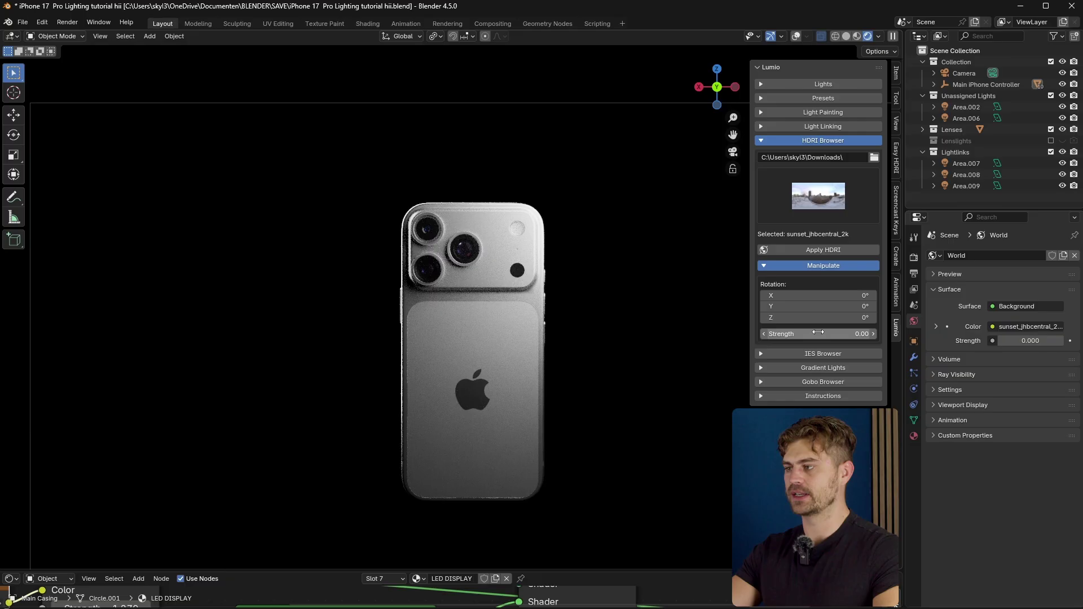
pyautogui.moveTo(818, 334)
pyautogui.mouseDown()
pyautogui.moveTo(779, 333)
pyautogui.moveTo(821, 333)
pyautogui.mouseUp()
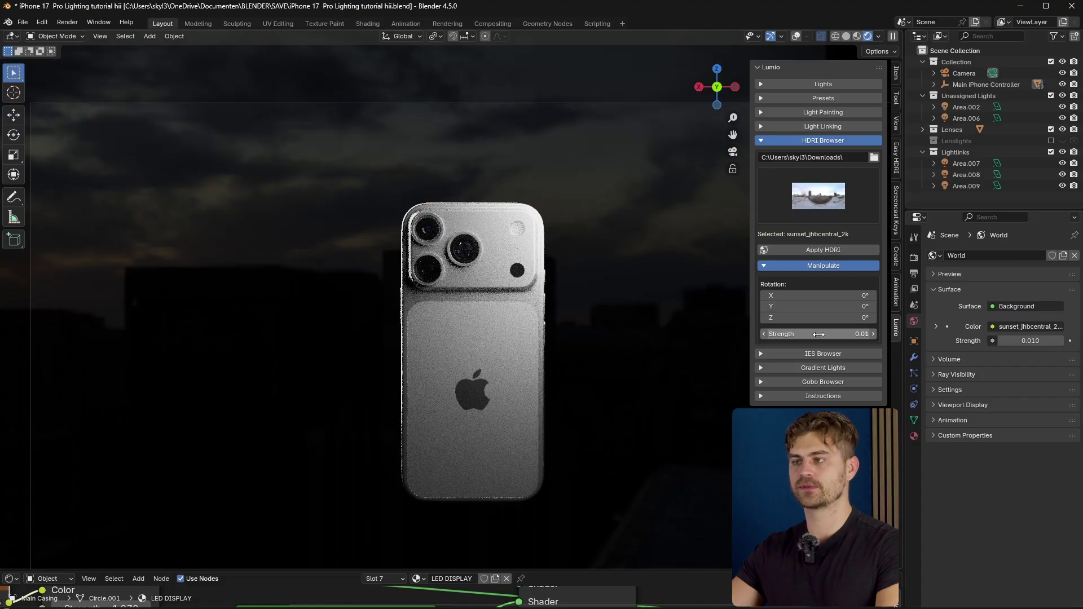
pyautogui.moveTo(818, 334); pyautogui.dragTo(825, 334)
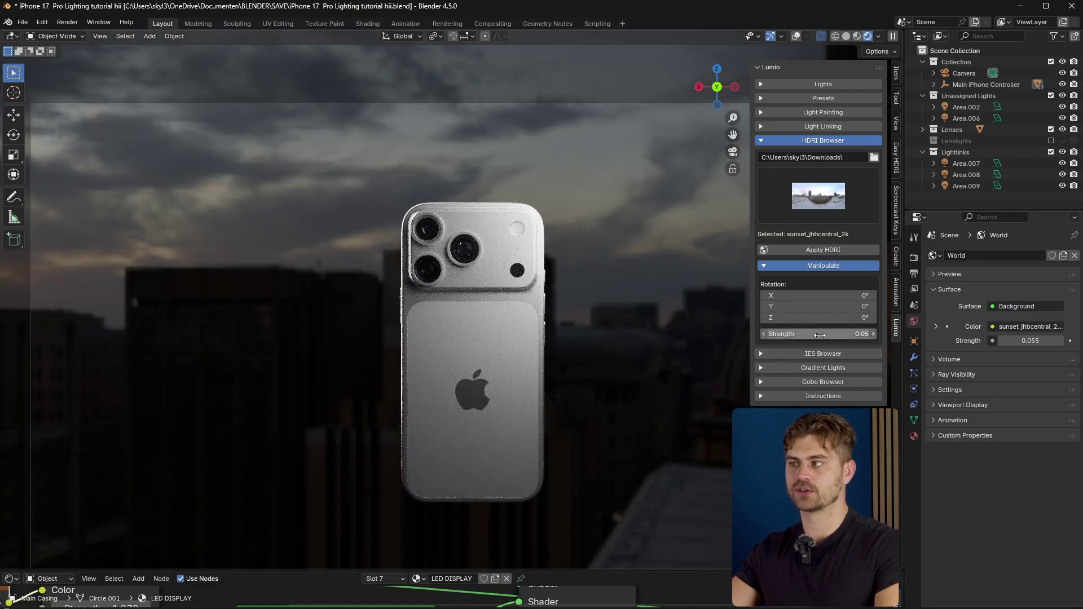
# Step: Replace the environment with the shanghai_bund_2k HDRI and apply it to the world
pyautogui.click(817, 194)
pyautogui.click(510, 390)
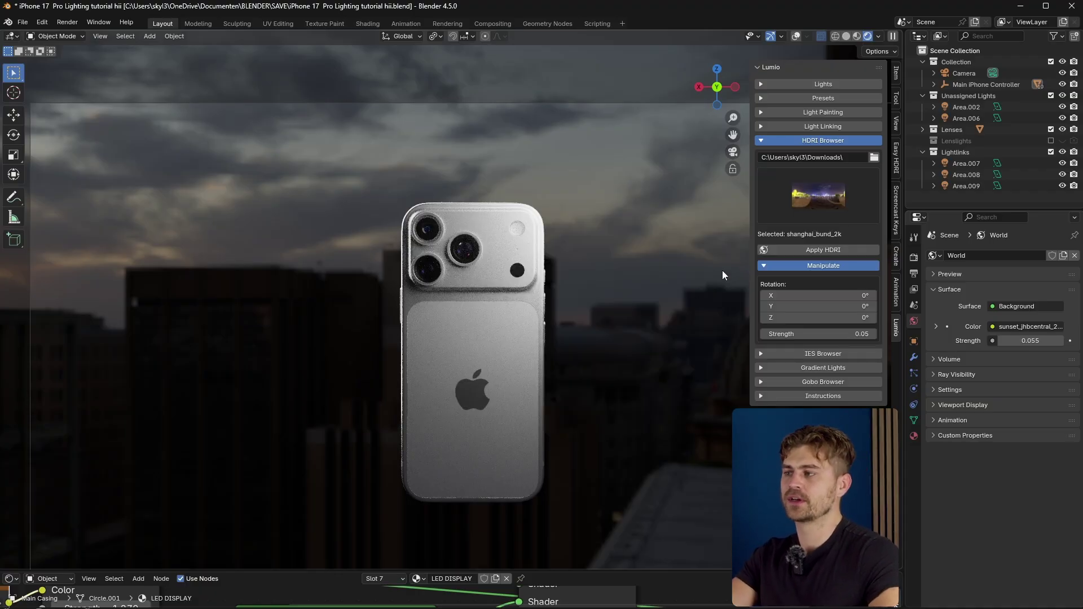
pyautogui.click(840, 250)
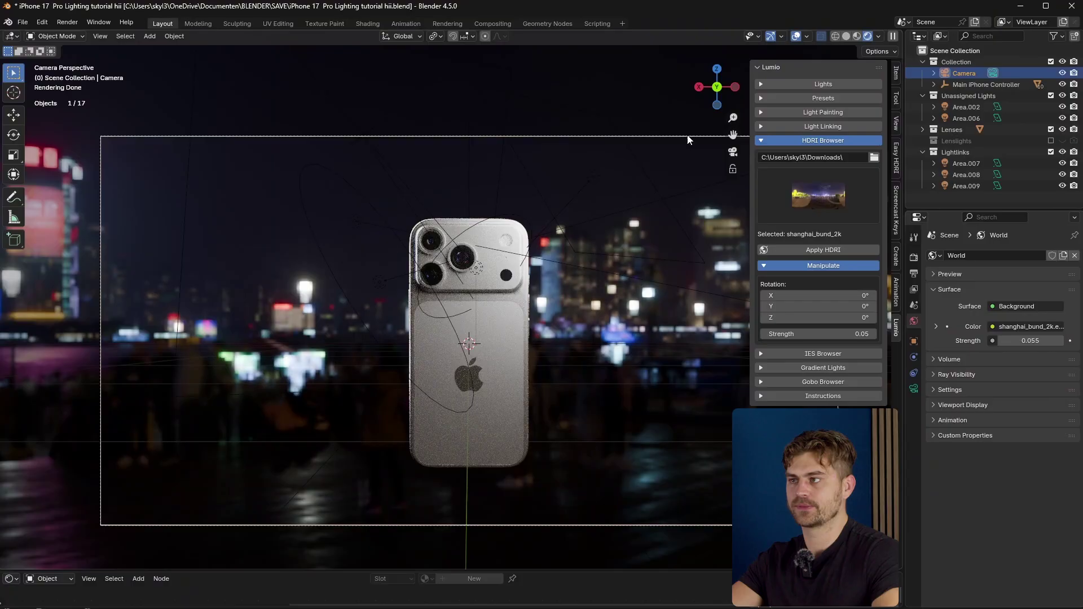
# Step: Enable the camera's depth of field focused on the Main Casing, with an F-Stop of 0.2 and 6 aperture blades
pyautogui.click(1026, 458)
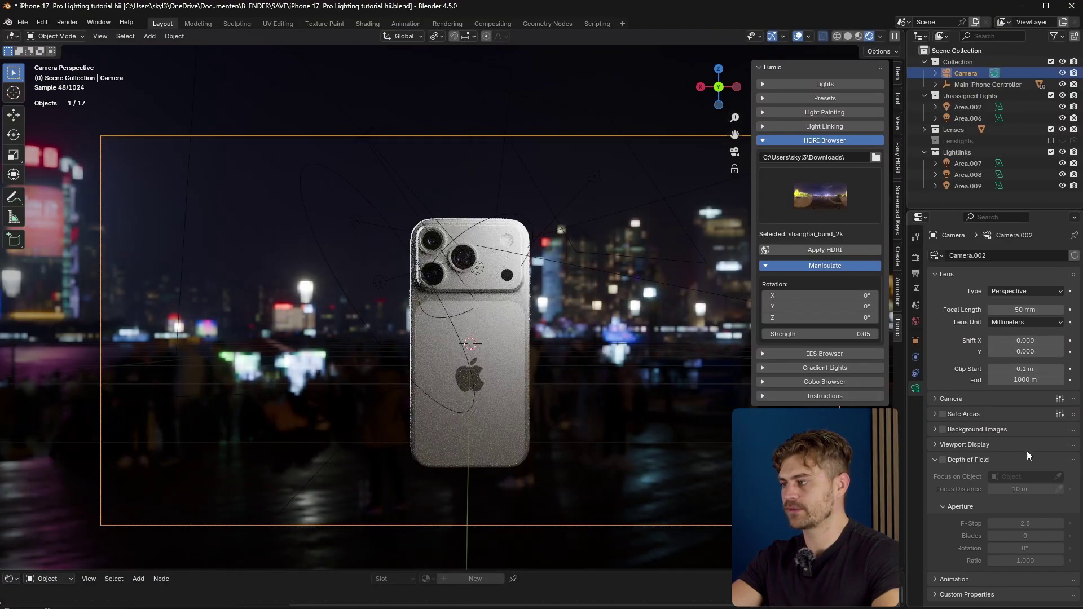
pyautogui.click(952, 460)
pyautogui.click(517, 340)
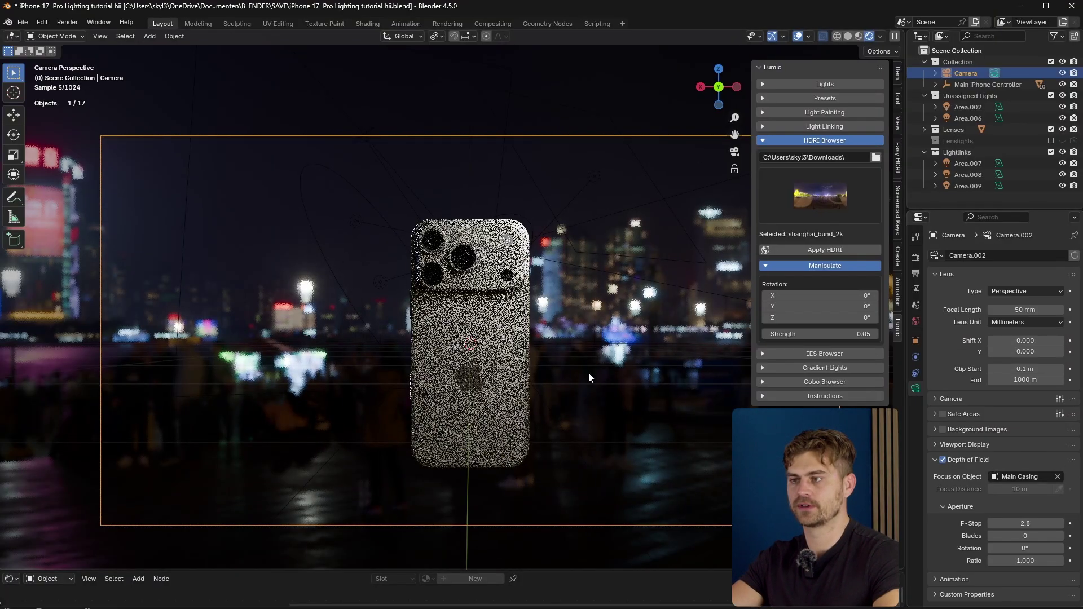
pyautogui.moveTo(1044, 524); pyautogui.dragTo(1012, 524)
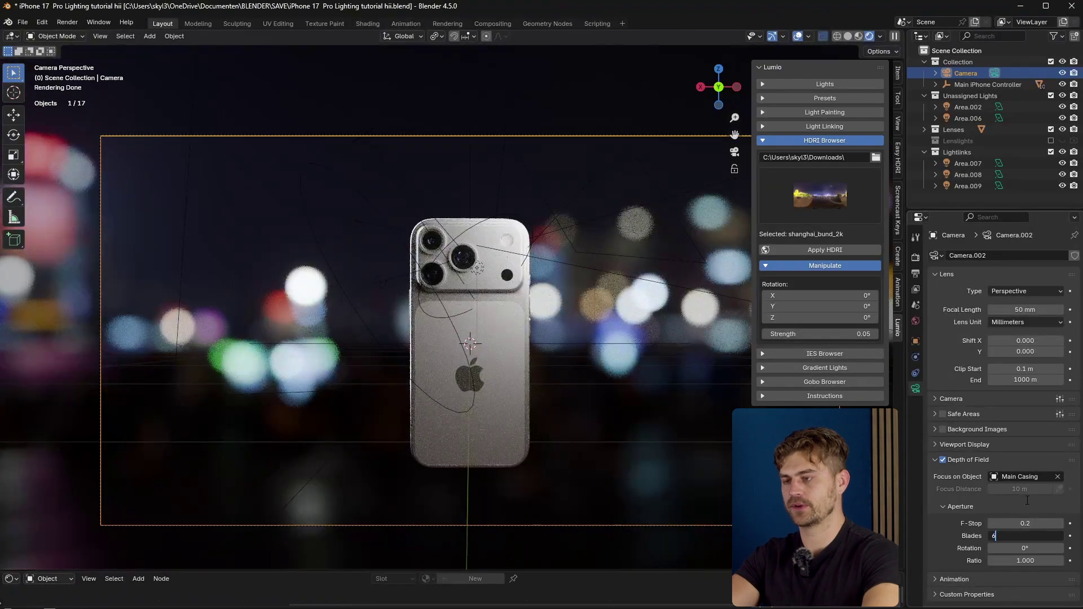
pyautogui.write('6')
pyautogui.press('Return')
# Step: Add a plane, scale it up to floor size and move it straight down to the phone's base
pyautogui.click(663, 342)
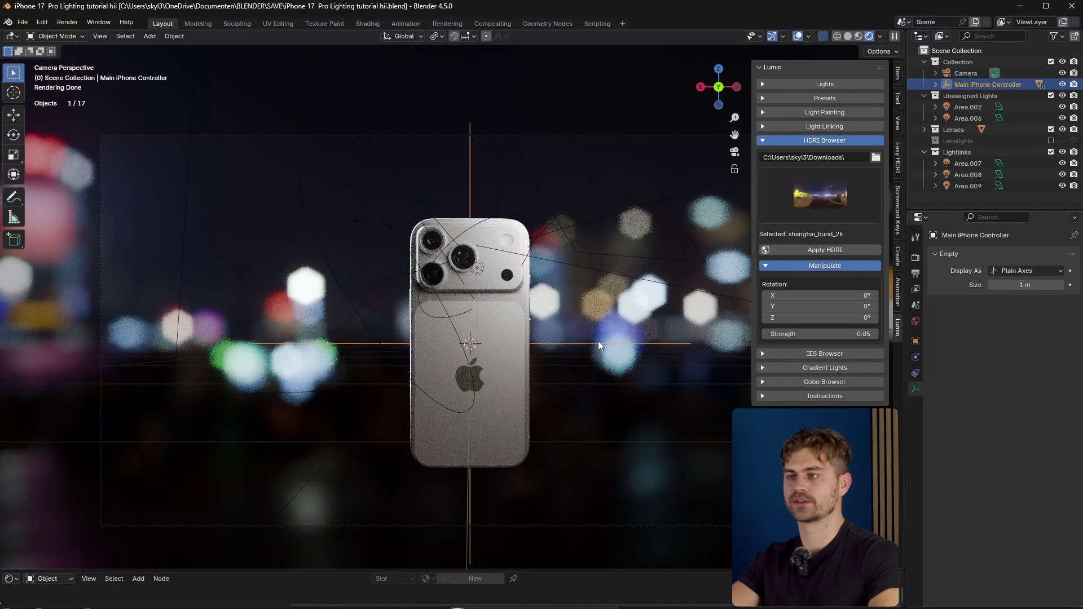
pyautogui.hotkey('shift', 'a')
pyautogui.moveTo(577, 194)
pyautogui.click(661, 194)
pyautogui.press('s')
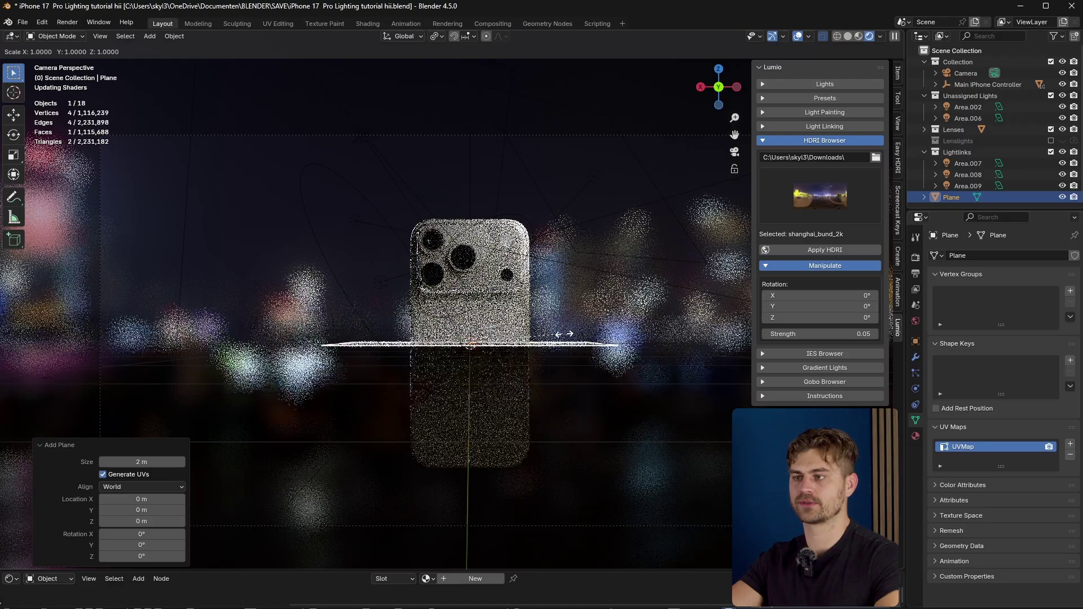
pyautogui.click(733, 327)
pyautogui.press('g')
pyautogui.press('z')
pyautogui.click(570, 444)
# Step: Extrude the plane's back edge about 5.98 m up and bevel the corner with multiple segments to form a curved backdrop
pyautogui.press('Tab')
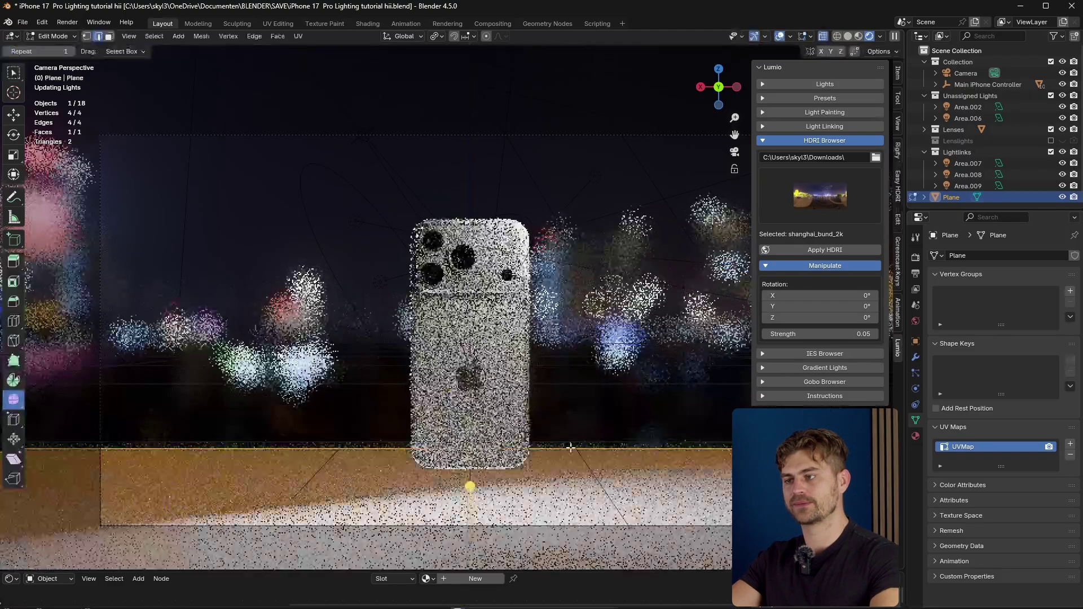
pyautogui.click(579, 445)
pyautogui.press('e')
pyautogui.press('z')
pyautogui.click(611, 197)
pyautogui.hotkey('ctrl', 'b')
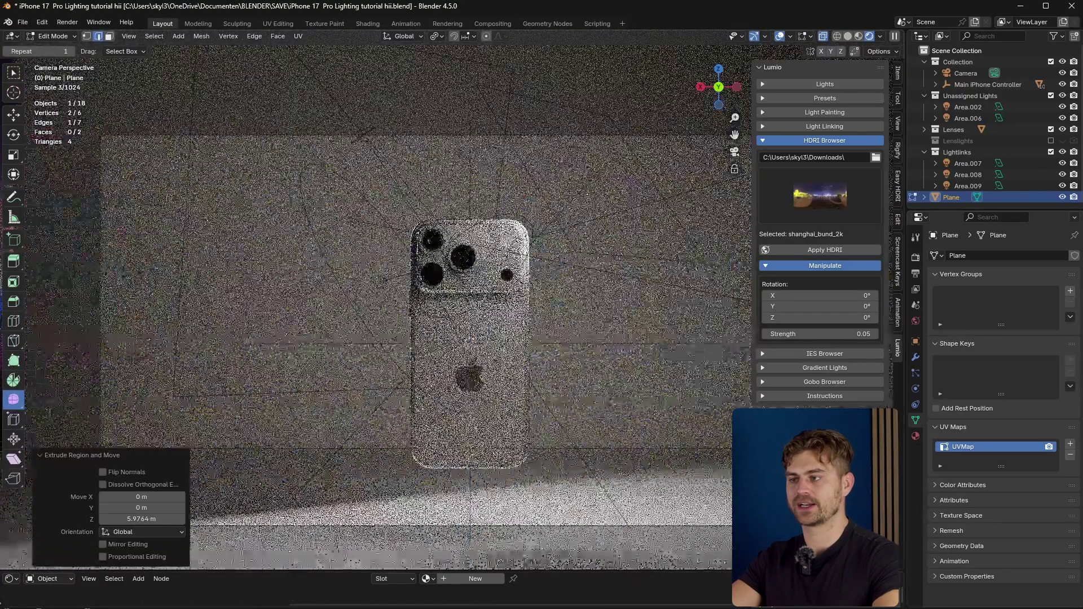
pyautogui.scroll(14, 713, 467)
pyautogui.click(713, 468)
pyautogui.press('Tab')
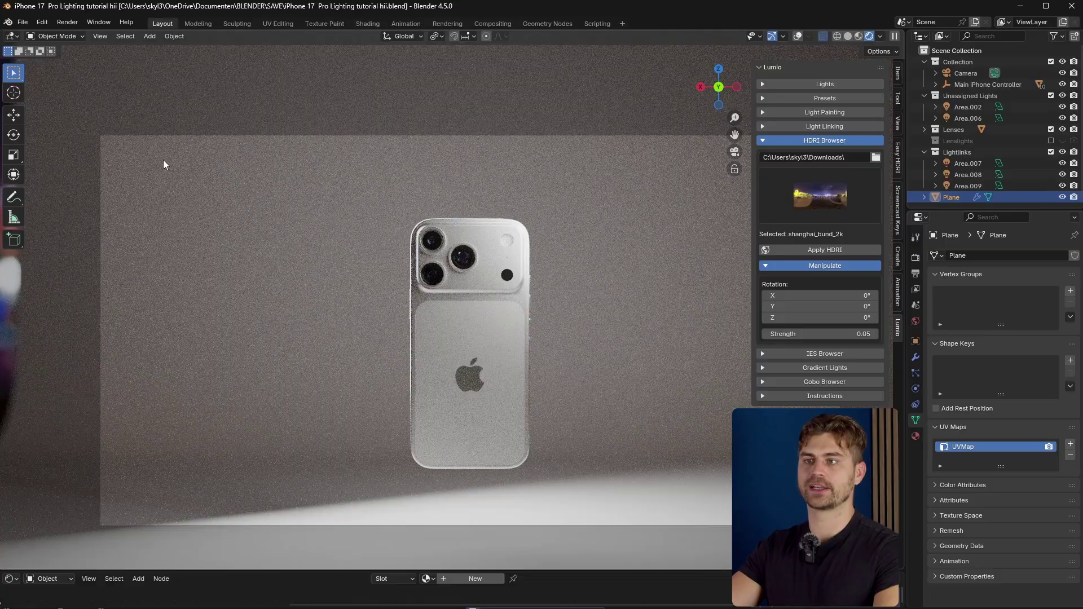
# Step: Add a point light and move it about -5.07 m in X and -1.67 m in Z towards the phone
pyautogui.hotkey('shift', 'a')
pyautogui.moveTo(112, 309)
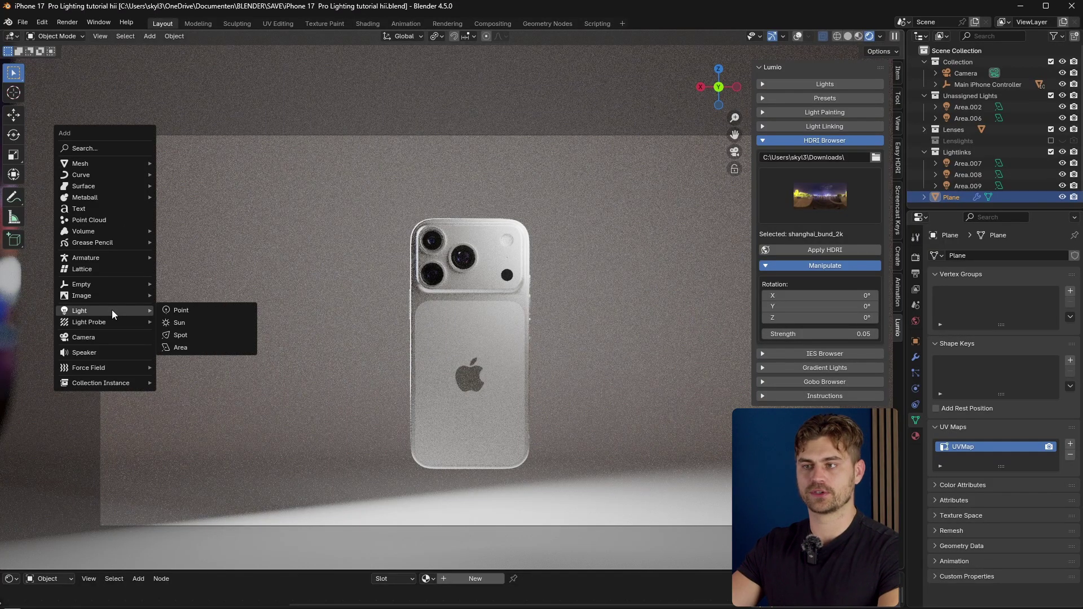
pyautogui.click(210, 313)
pyautogui.press('g')
pyautogui.click(590, 378)
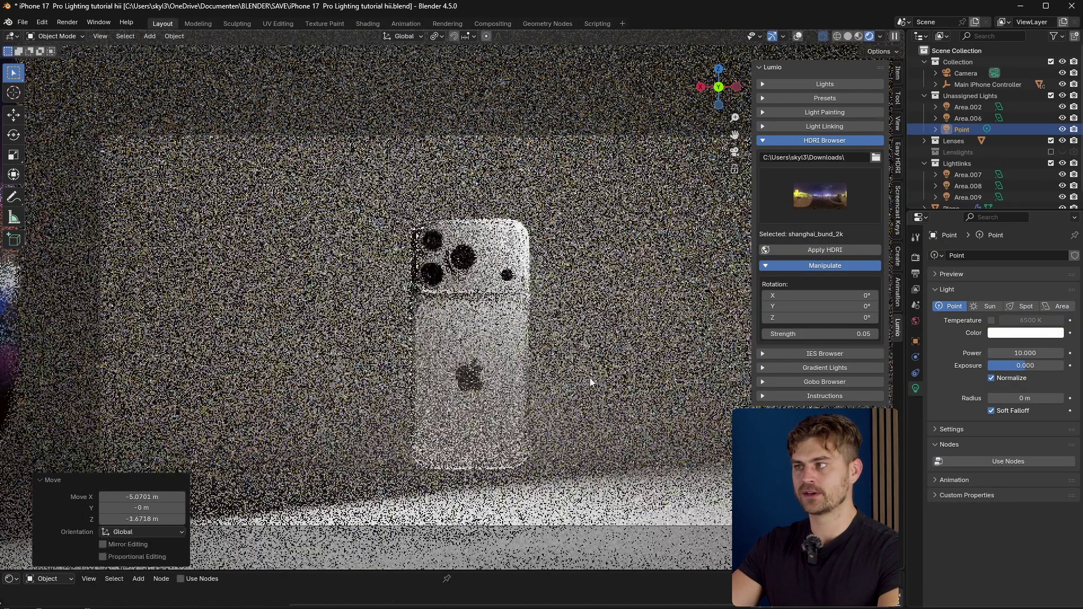
# Step: Show the overlays, reposition the point light between the phone and the backdrop, and raise its exposure to about 4.964
pyautogui.click(798, 36)
pyautogui.moveTo(525, 310); pyautogui.dragTo(618, 316, button='middle')
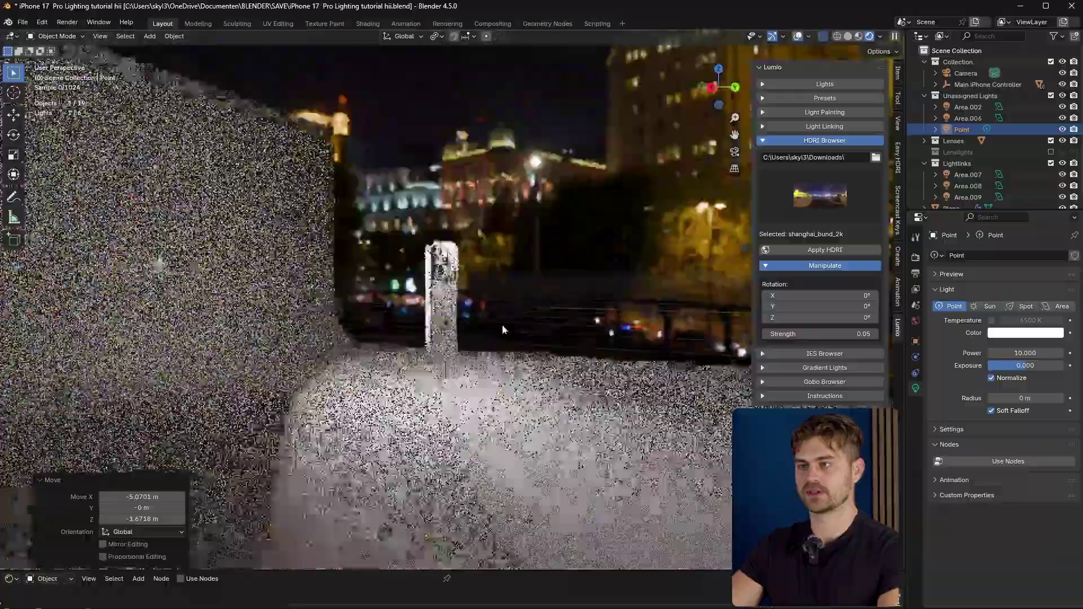
pyautogui.press('g')
pyautogui.click(525, 340)
pyautogui.press('KP_0')
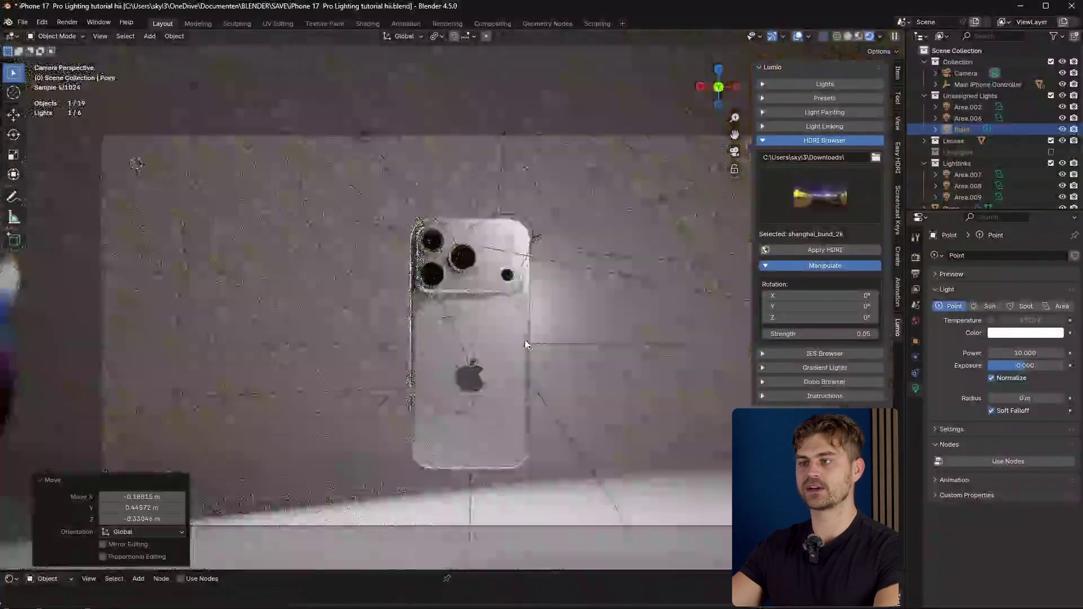
pyautogui.press('g')
pyautogui.click(483, 351)
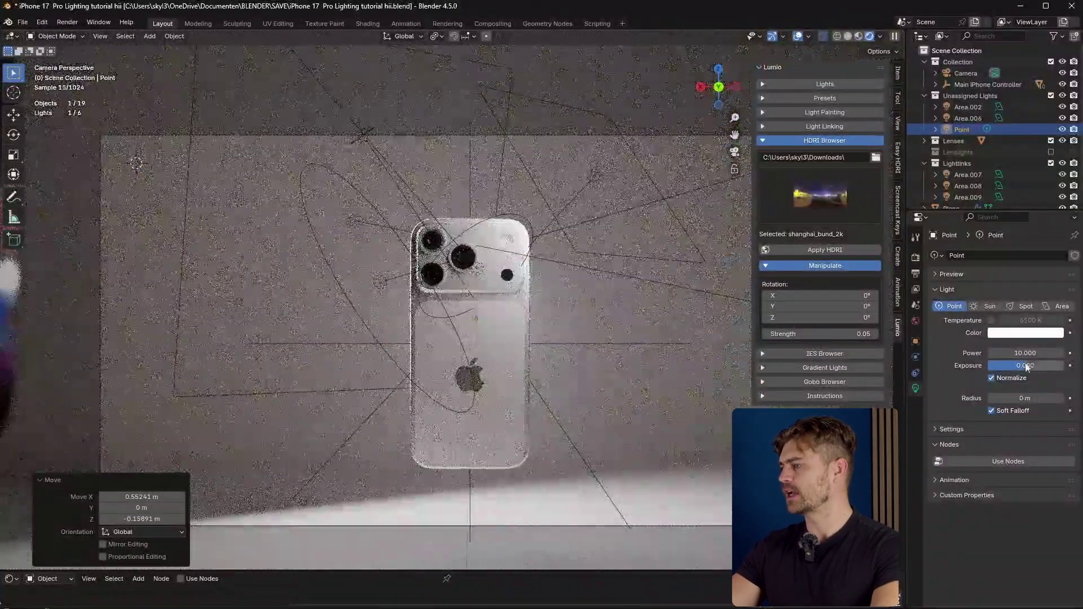
pyautogui.moveTo(1025, 367); pyautogui.dragTo(1044, 367)
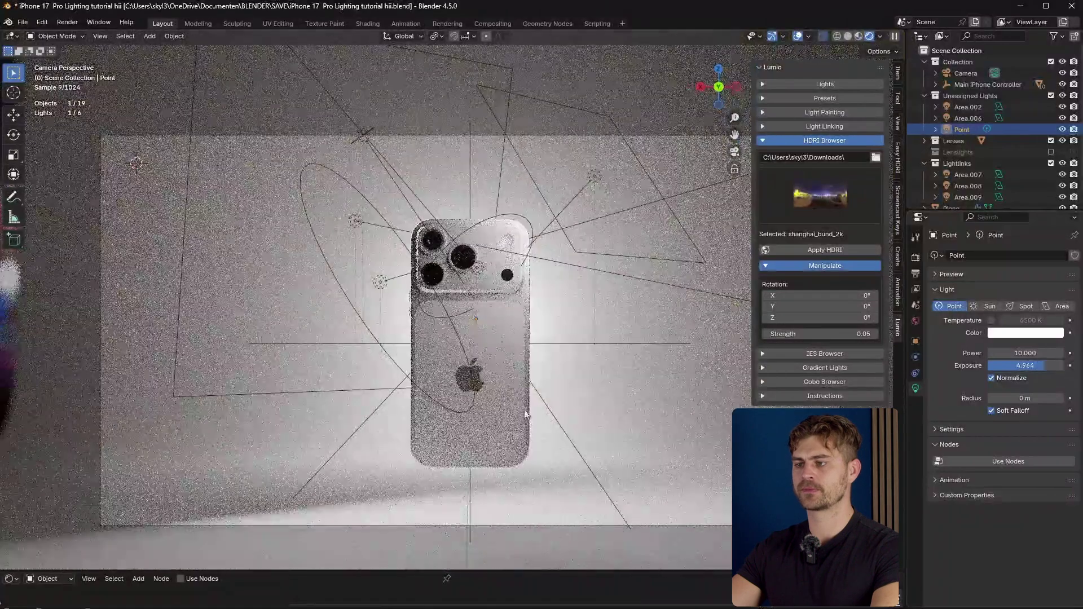
# Step: Lower the backdrop along Z and scale it up by about 1.283, with the viewport overlays hidden
pyautogui.scroll(-2, 526, 414)
pyautogui.click(583, 418)
pyautogui.press('g')
pyautogui.press('z')
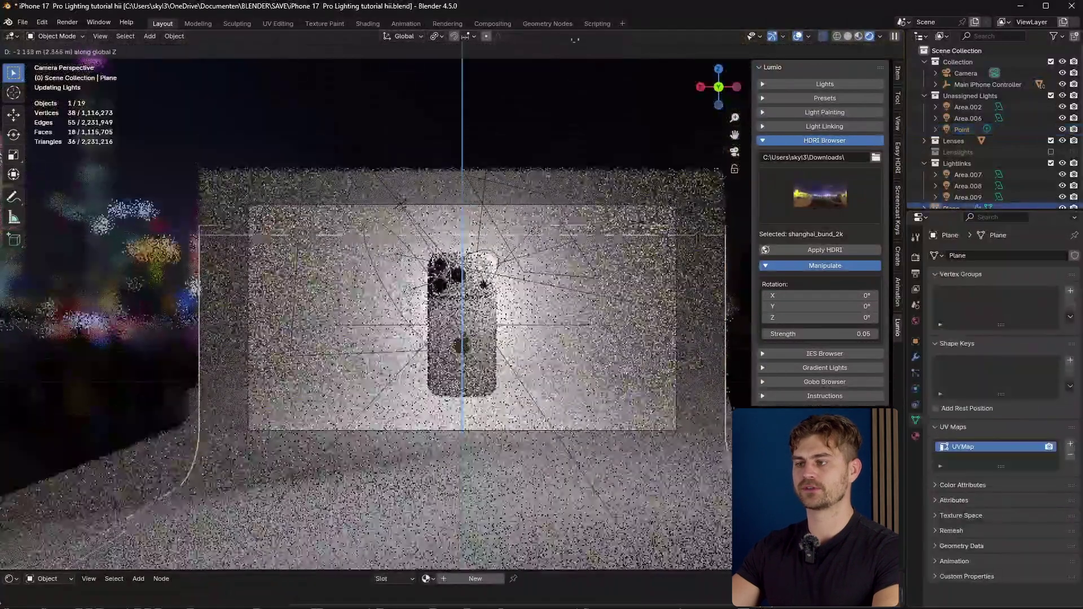
pyautogui.click(569, 490)
pyautogui.press('s')
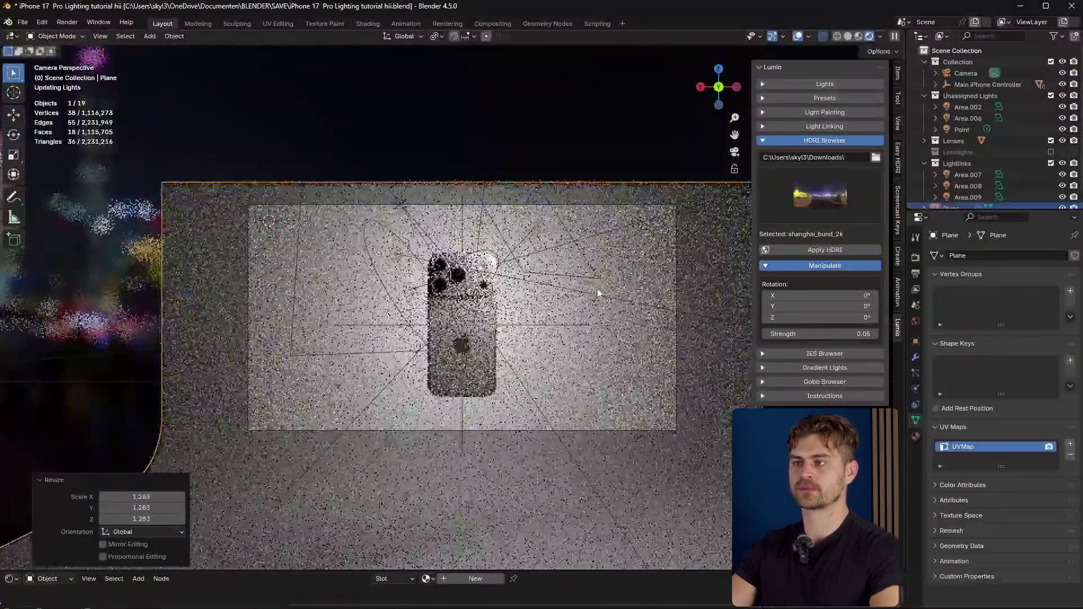
pyautogui.click(536, 305)
pyautogui.click(797, 36)
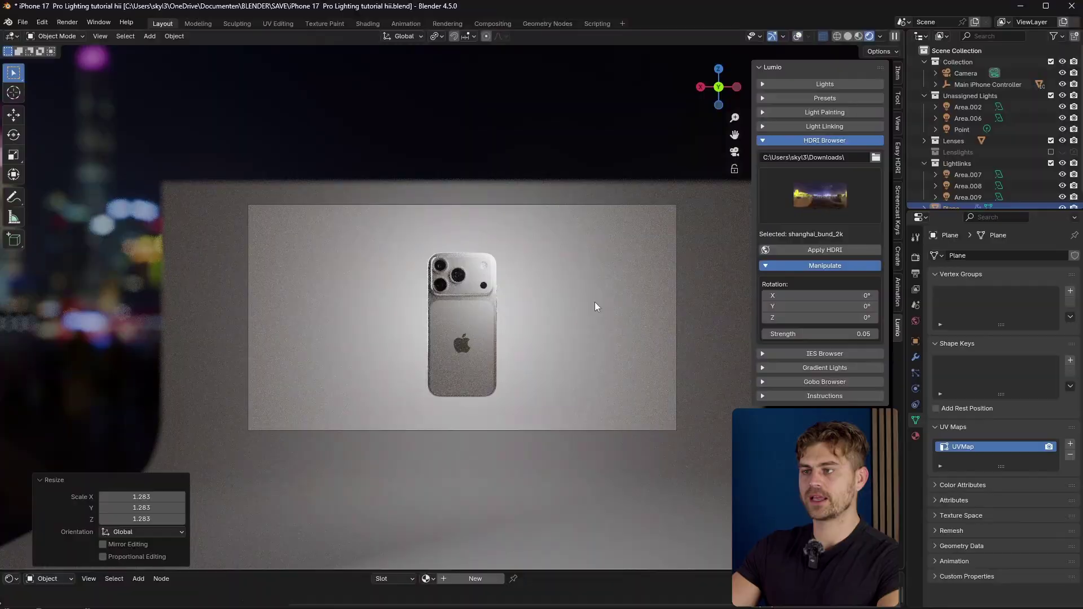
# Step: Show the overlays and move the point light about 4.67 m in X, 0.91 m in Y and 1.92 m in Z, refining its position in camera view
pyautogui.scroll(2, 564, 294)
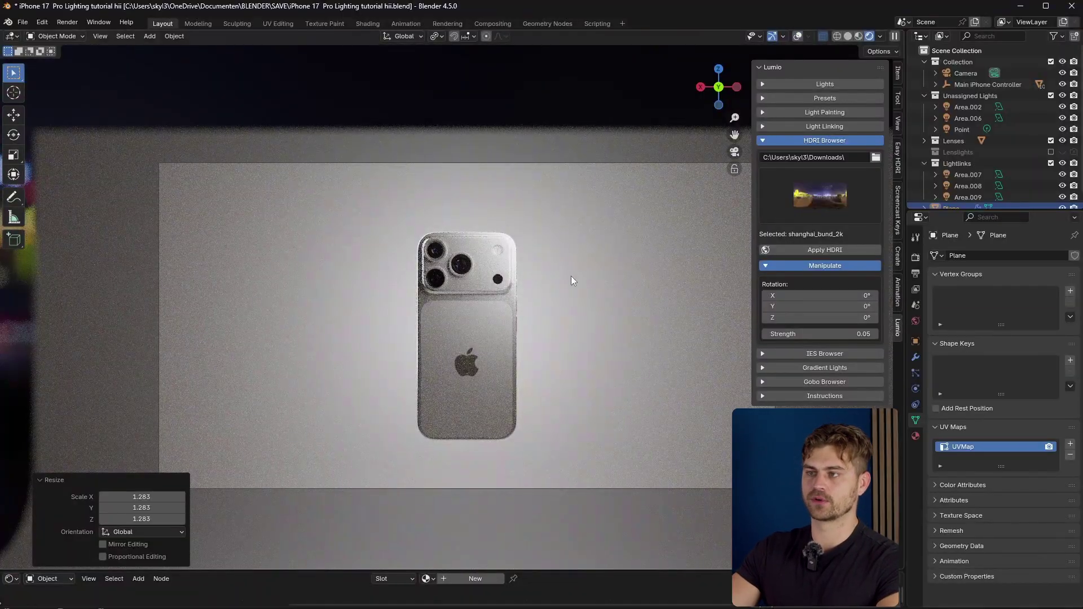
pyautogui.keyDown('shift'); pyautogui.moveTo(572, 280); pyautogui.dragTo(534, 280, button='middle'); pyautogui.keyUp('shift')
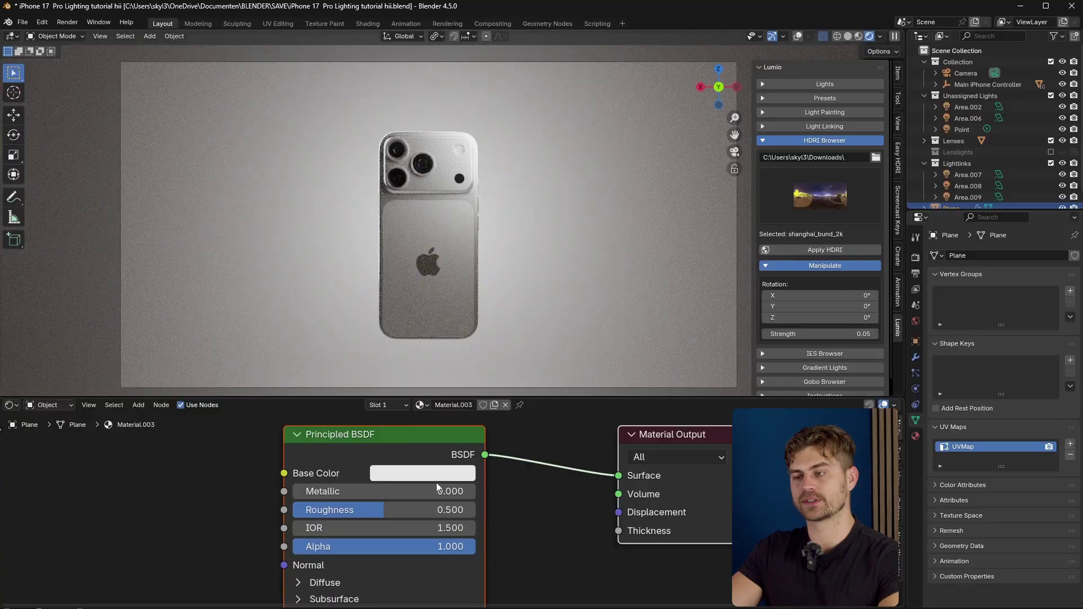
pyautogui.scroll(-2, 418, 329)
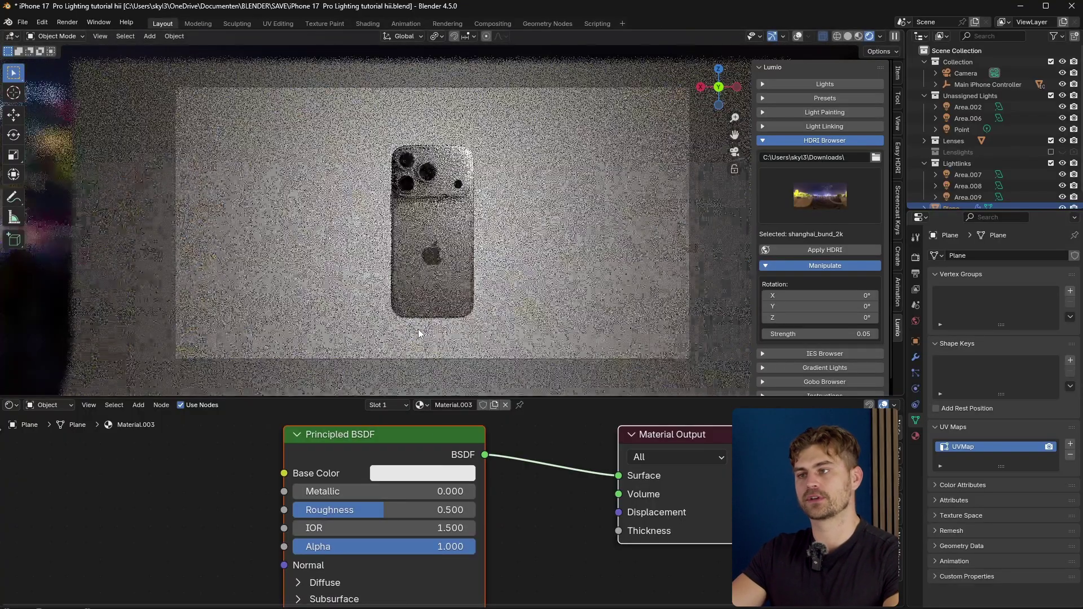
pyautogui.click(797, 36)
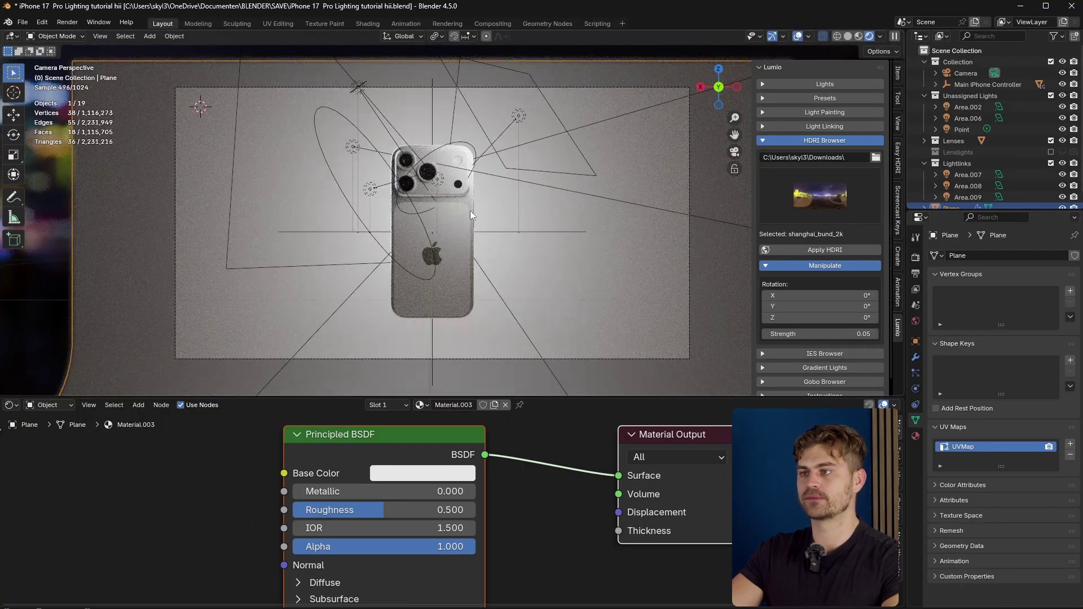
pyautogui.moveTo(470, 212); pyautogui.dragTo(503, 220, button='middle')
pyautogui.click(374, 223)
pyautogui.moveTo(375, 223); pyautogui.dragTo(322, 215, button='middle')
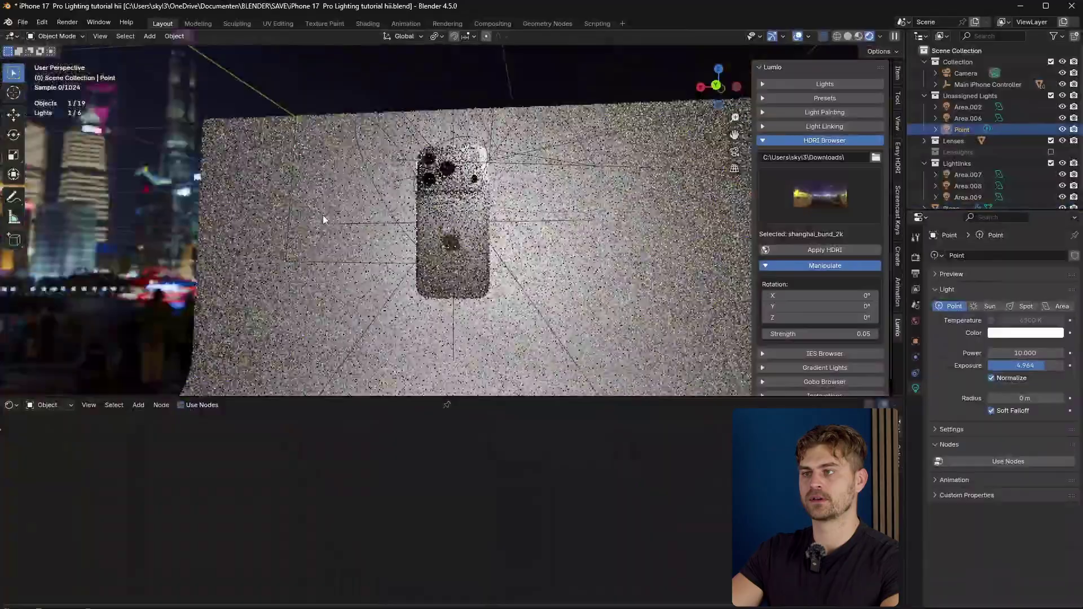
pyautogui.press('g')
pyautogui.click(103, 125)
pyautogui.press('KP_0')
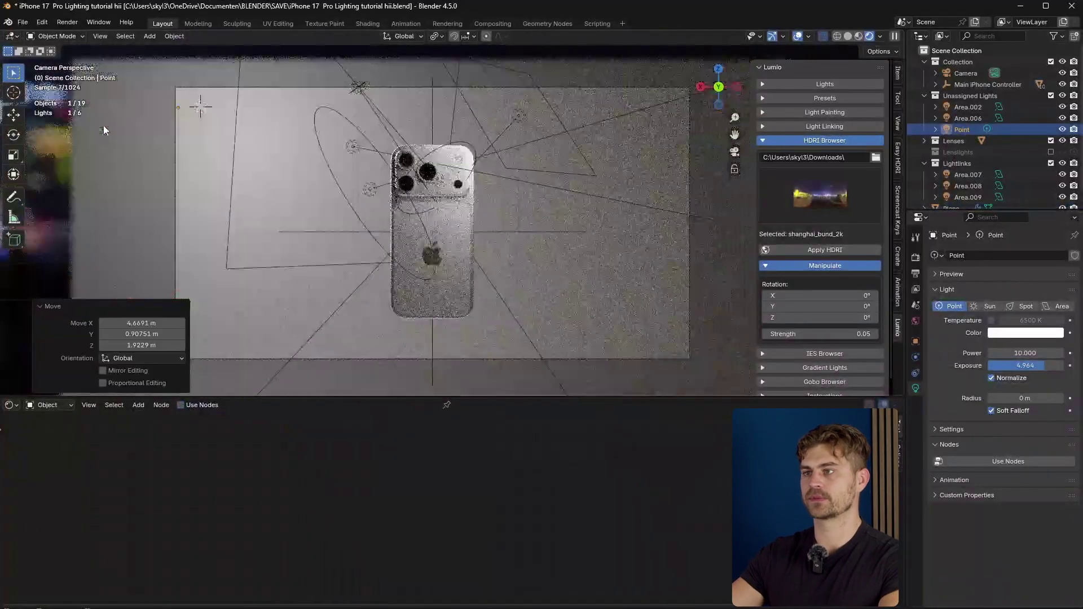
pyautogui.press('g')
pyautogui.click(98, 98)
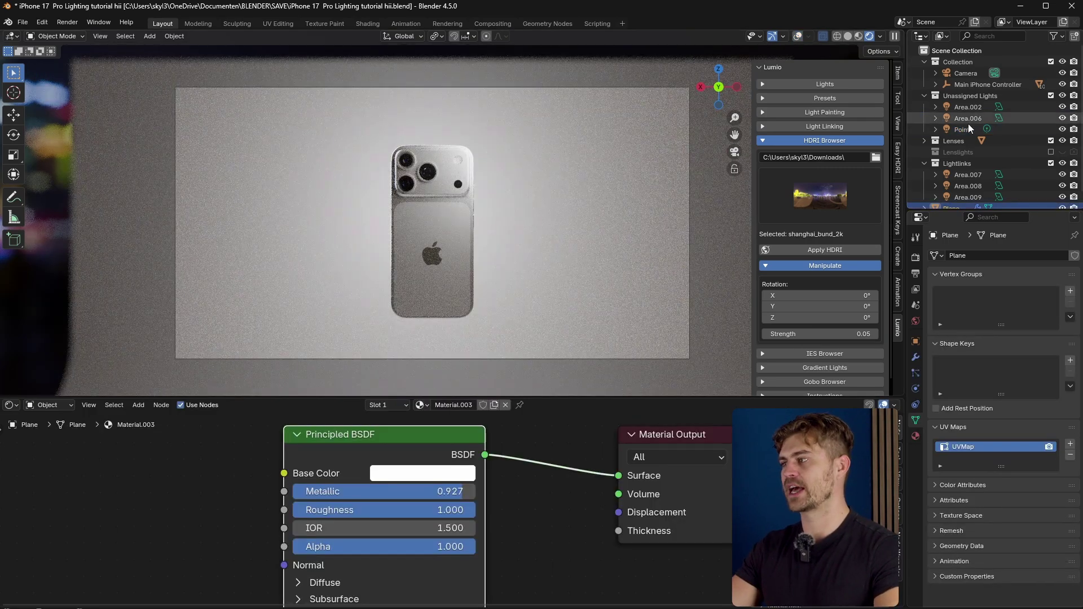
# Step: Delete the point light and the curved backdrop plane from the scene
pyautogui.click(968, 128)
pyautogui.press('Delete')
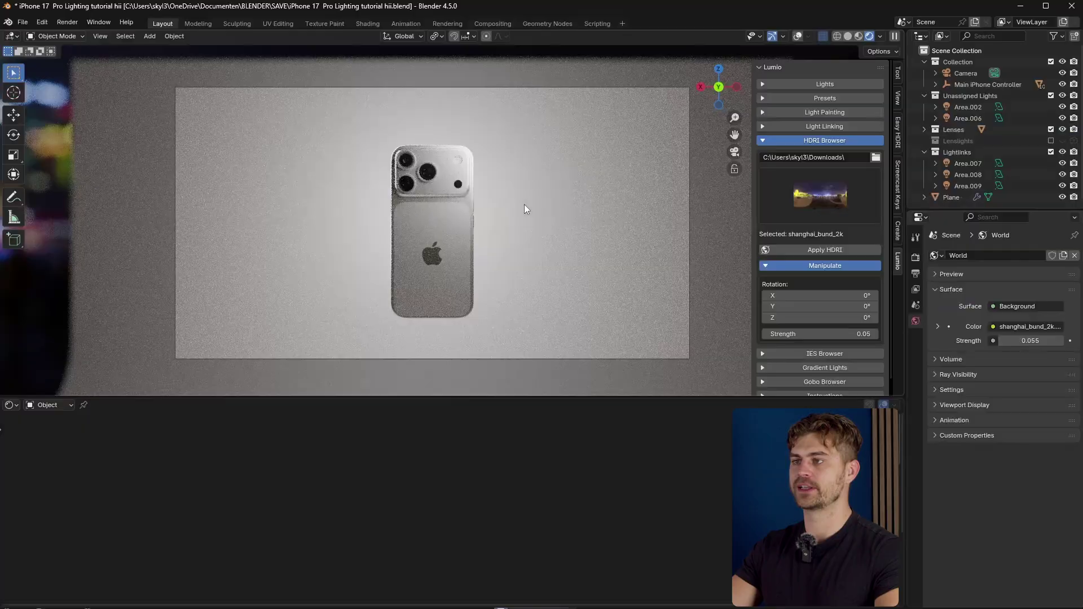
pyautogui.click(593, 211)
pyautogui.press('Delete')
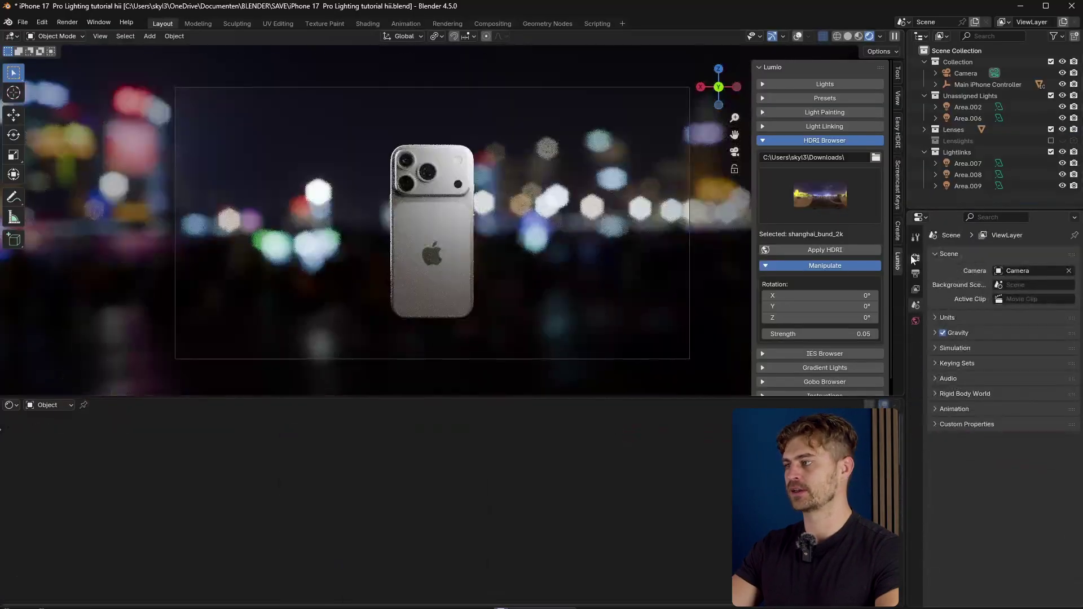
# Step: Enable a transparent film background in the render settings and save the file
pyautogui.click(914, 257)
pyautogui.scroll(-5, 972, 440)
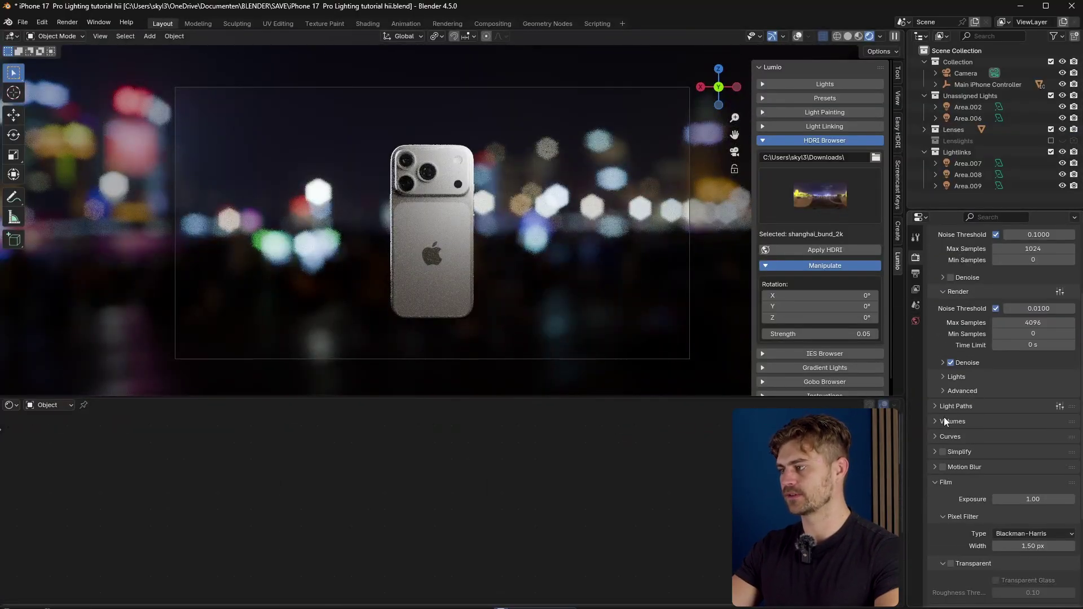
pyautogui.scroll(-5, 942, 428)
pyautogui.click(950, 451)
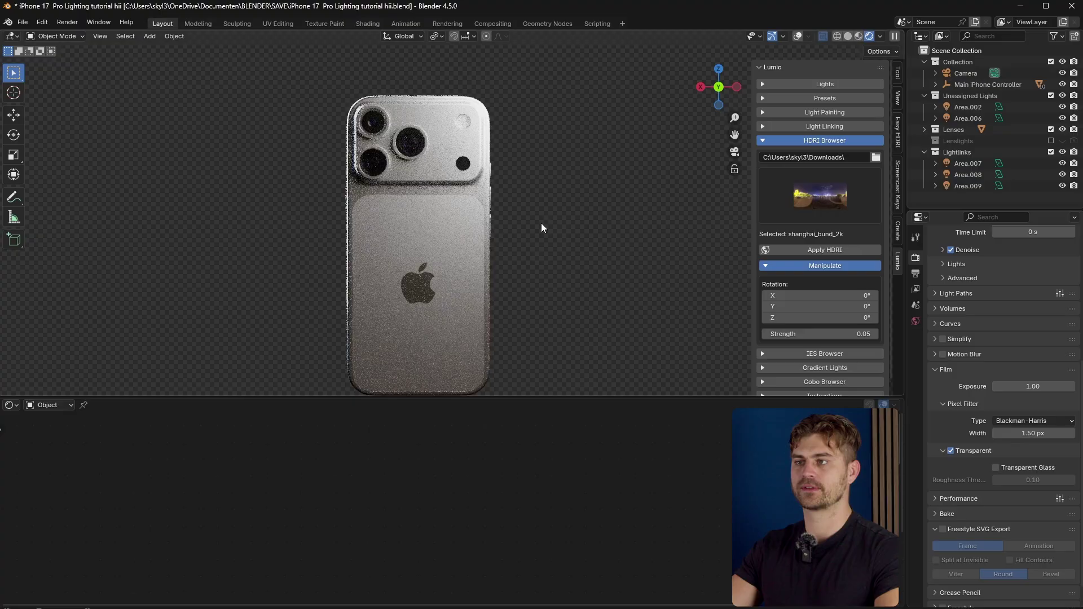
pyautogui.hotkey('ctrl', 's')
# Step: Replace the environment with the citrus_orchard_road_puresky HDRI and save the file
pyautogui.keyDown('shift'); pyautogui.moveTo(541, 226); pyautogui.dragTo(552, 220, button='middle'); pyautogui.keyUp('shift')
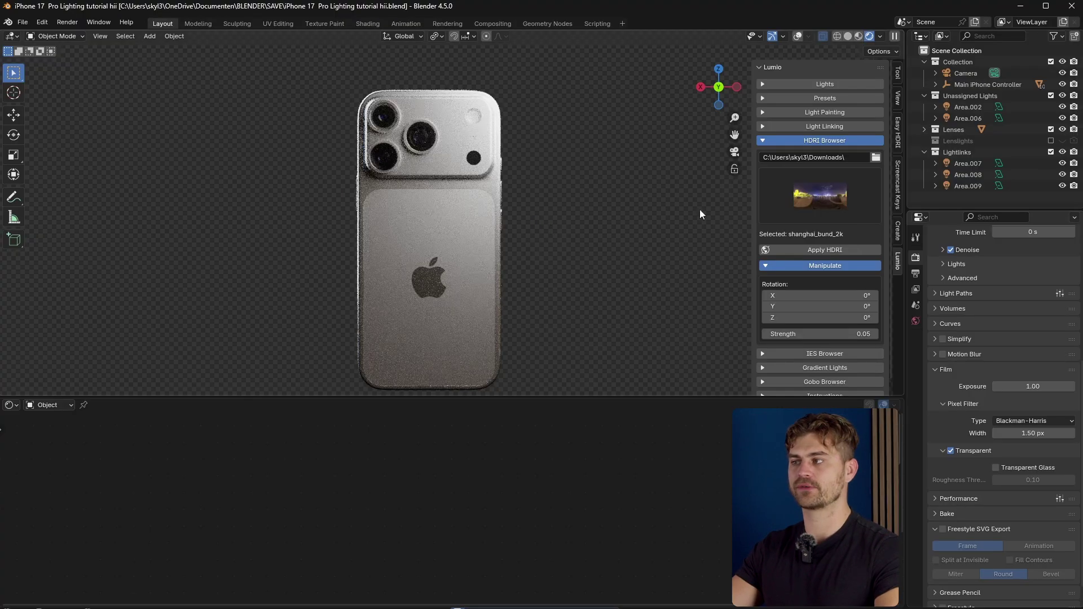
pyautogui.click(839, 195)
pyautogui.click(648, 252)
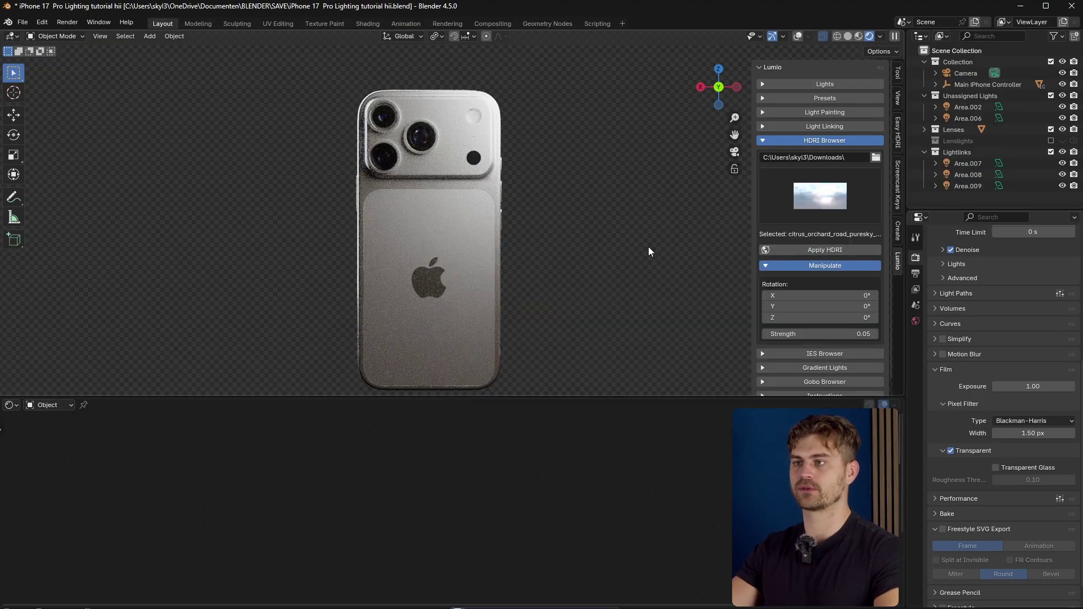
pyautogui.hotkey('ctrl', 's')
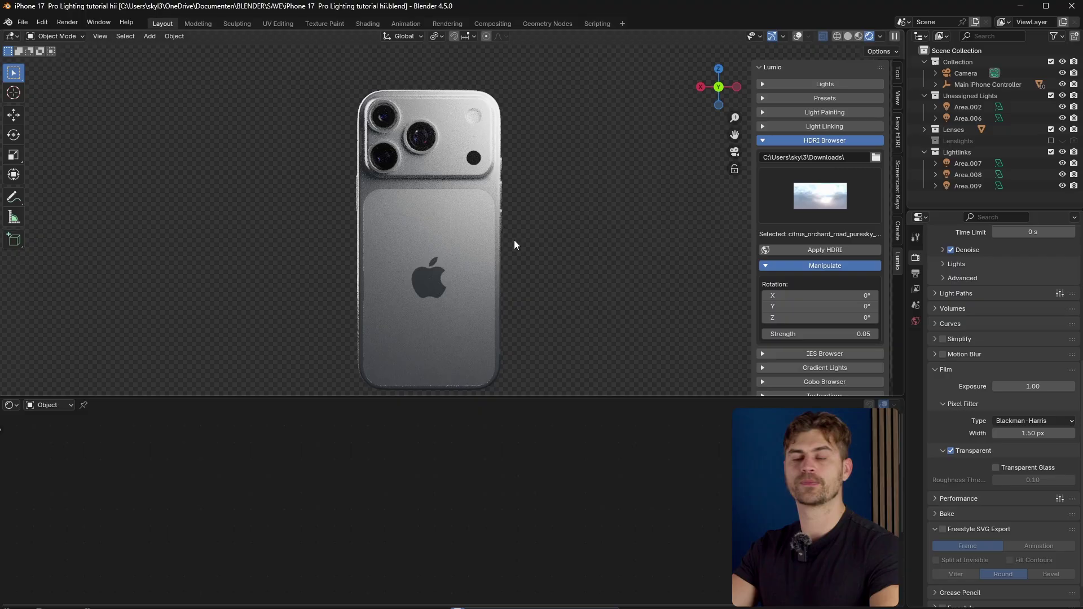
# Step: Enlarge the 3D viewport and apply the the_sky_is_on_fire_4k HDRI as the environment
pyautogui.moveTo(569, 396); pyautogui.dragTo(581, 518)
pyautogui.click(820, 197)
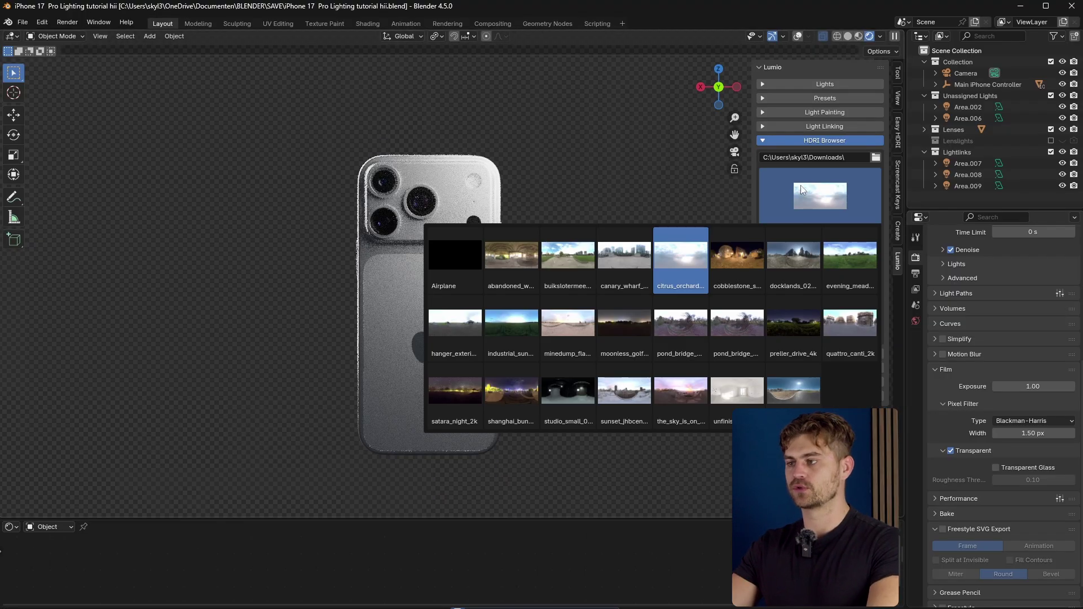
pyautogui.click(695, 390)
pyautogui.click(807, 252)
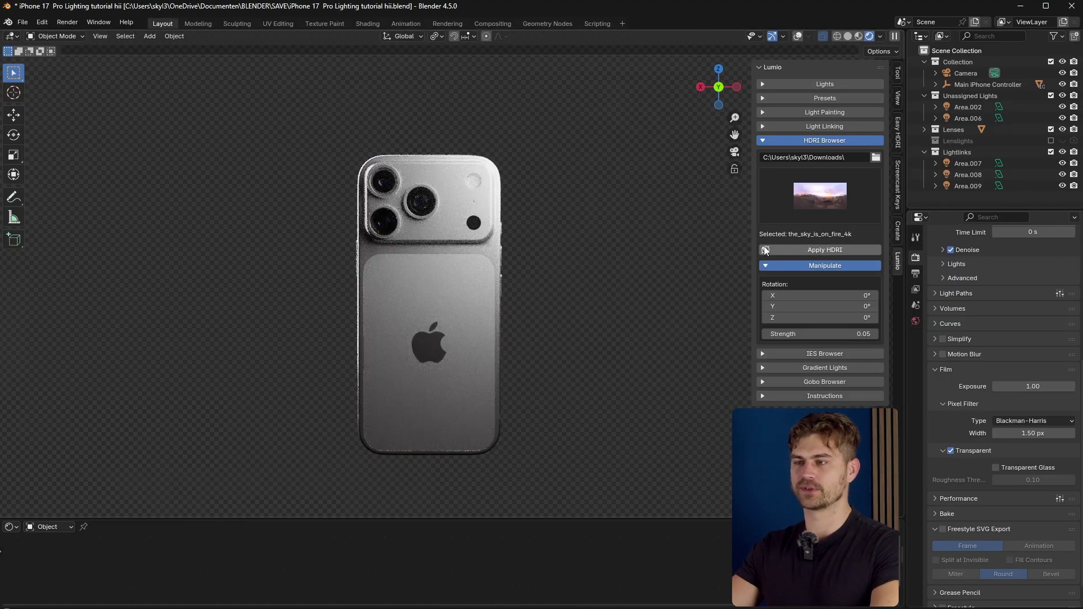
# Step: Apply the sunset_jhbcentral_2k HDRI as the environment lighting
pyautogui.click(795, 217)
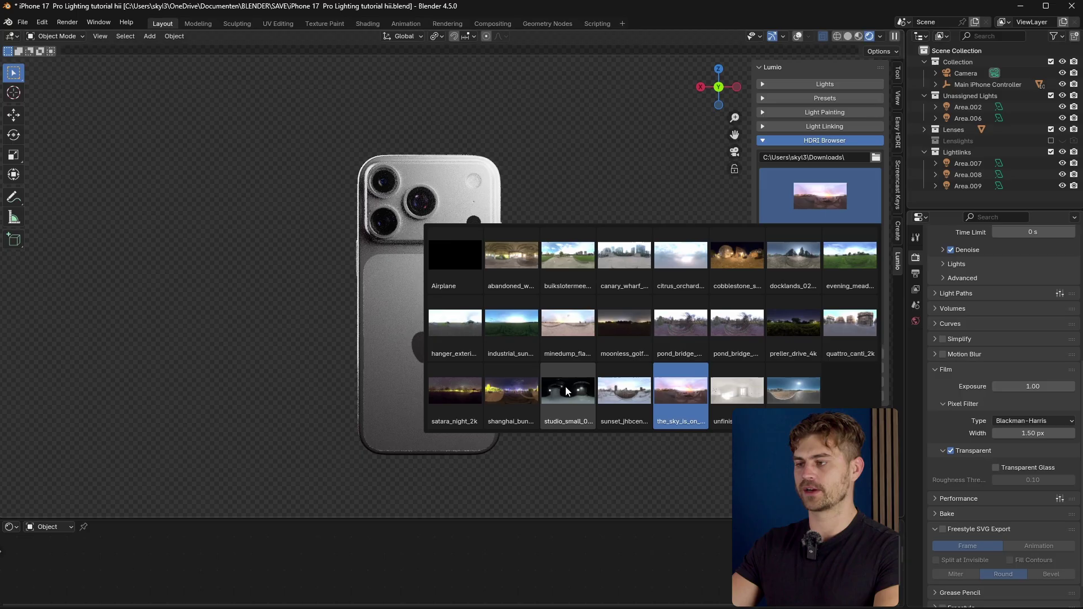
pyautogui.click(647, 383)
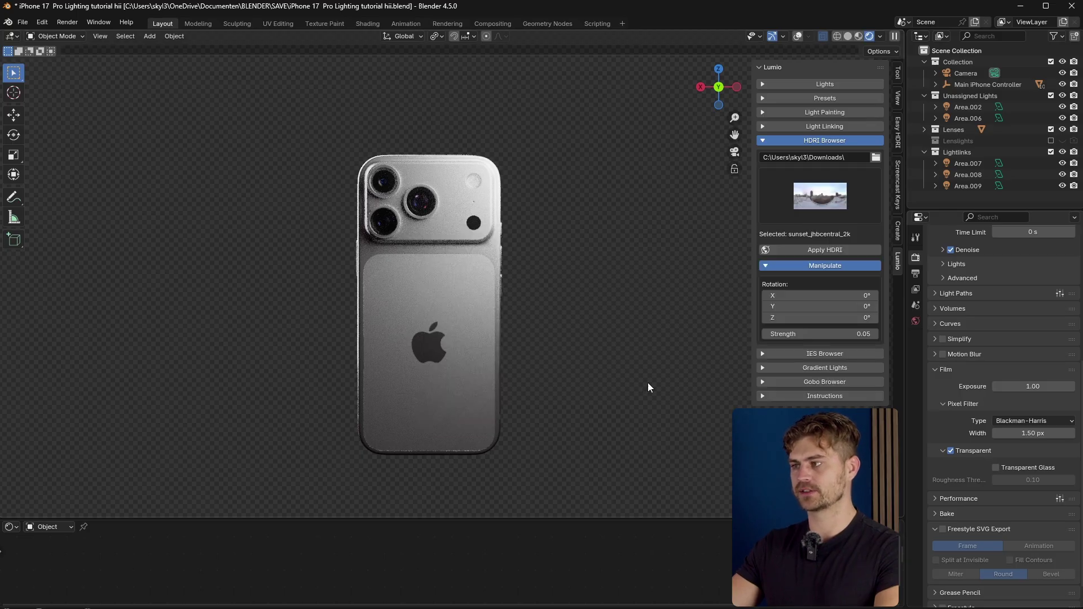
pyautogui.click(820, 251)
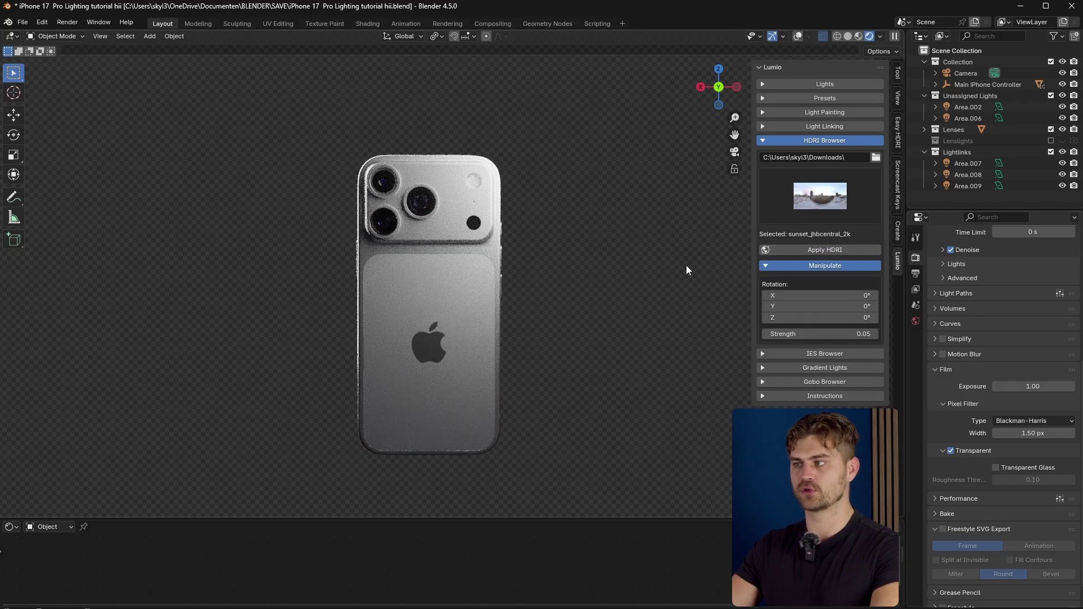